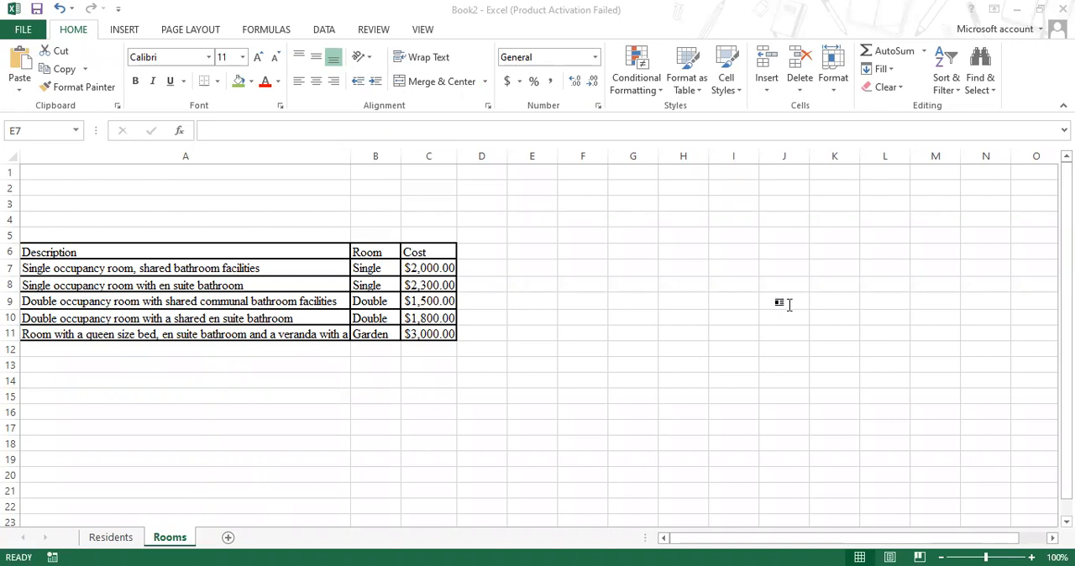
# - Switch to the Portfolio Assignment document in Word and read the spreadsheet instructions down to item 5 about new Residents columns
pyautogui.hotkey('alt', 'Tab')
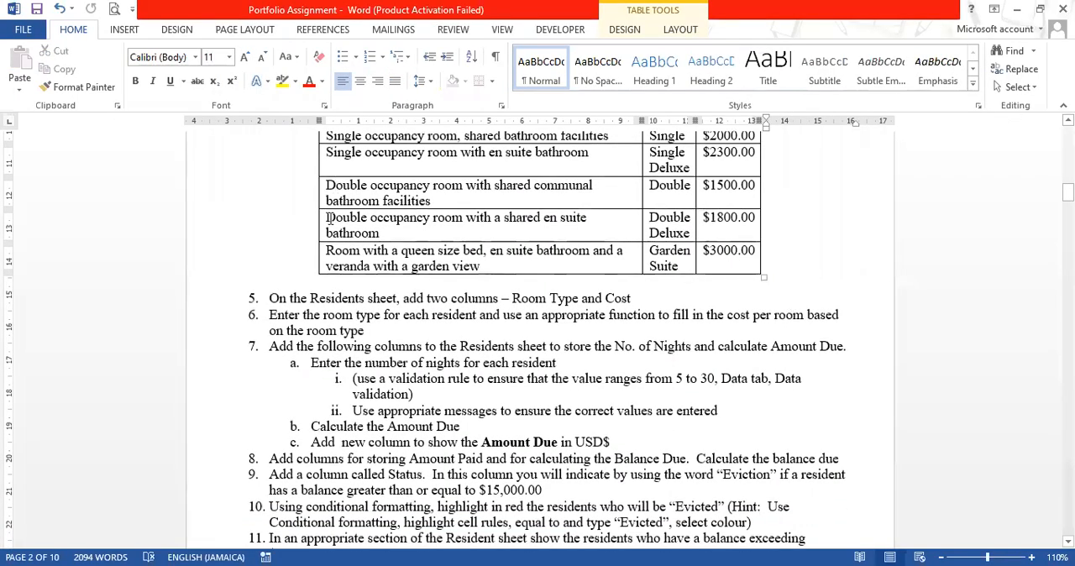
pyautogui.scroll(3, 501, 309)
pyautogui.scroll(4, 501, 309)
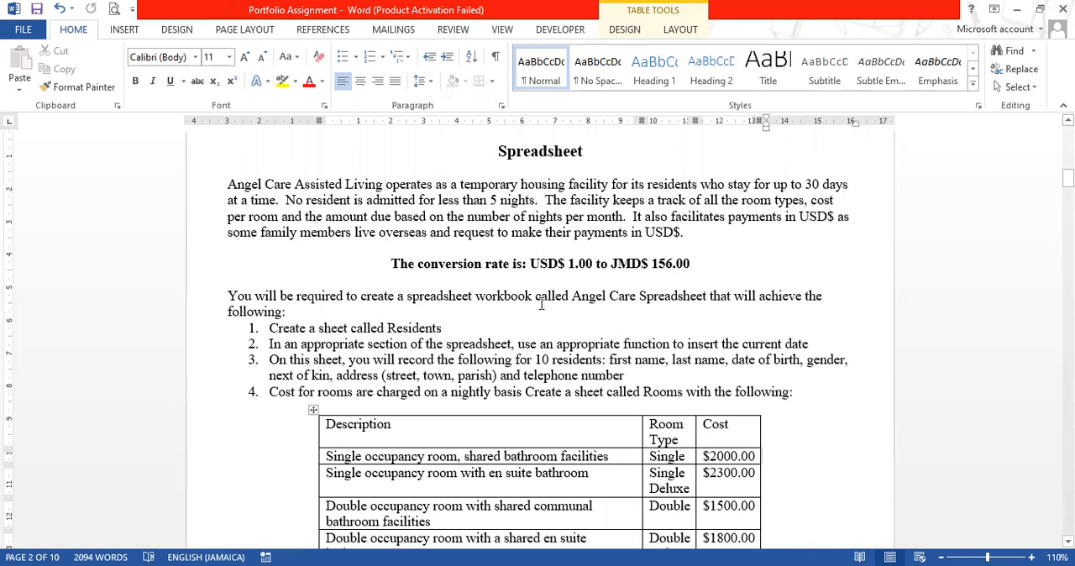
pyautogui.scroll(-8, 541, 304)
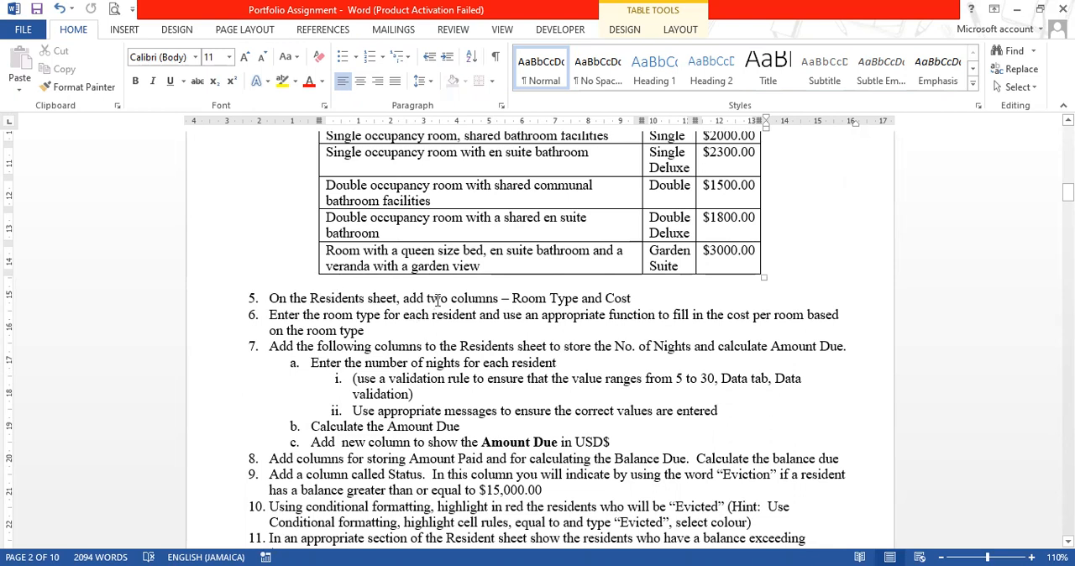
pyautogui.click(535, 300)
pyautogui.click(614, 300)
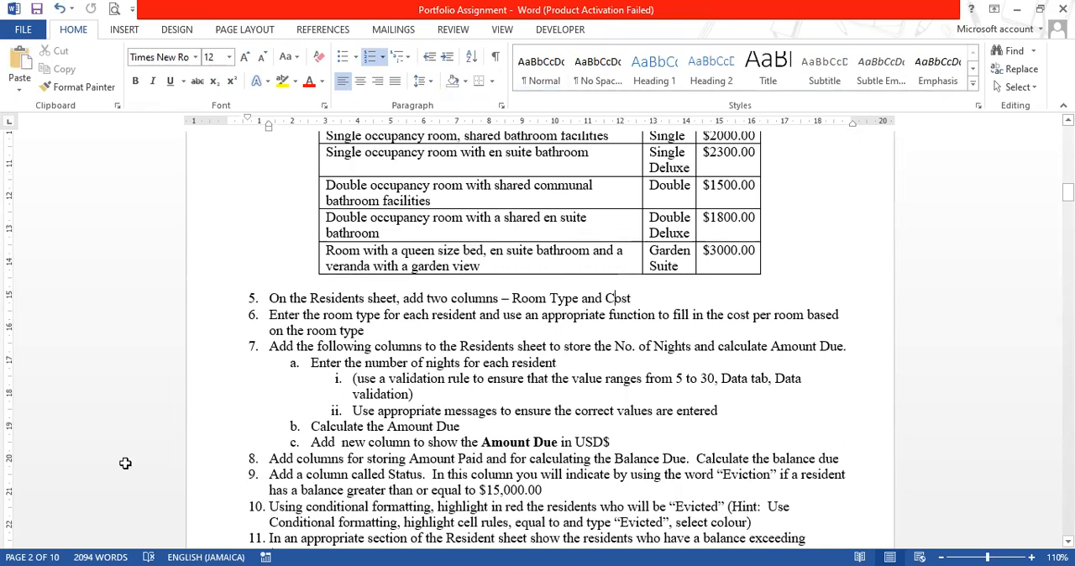
# - On the Residents sheet of Book2 in Excel, add the headers Room Type in J6 and Cost in K6, and autofit column J
pyautogui.hotkey('alt', 'Tab')
pyautogui.click(114, 539)
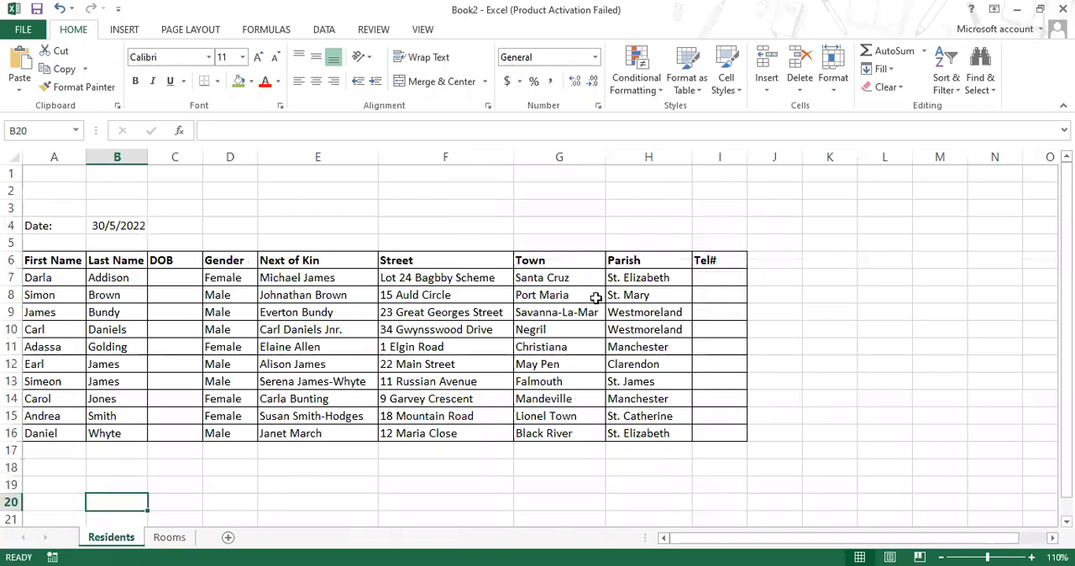
pyautogui.click(766, 262)
pyautogui.write('Ro')
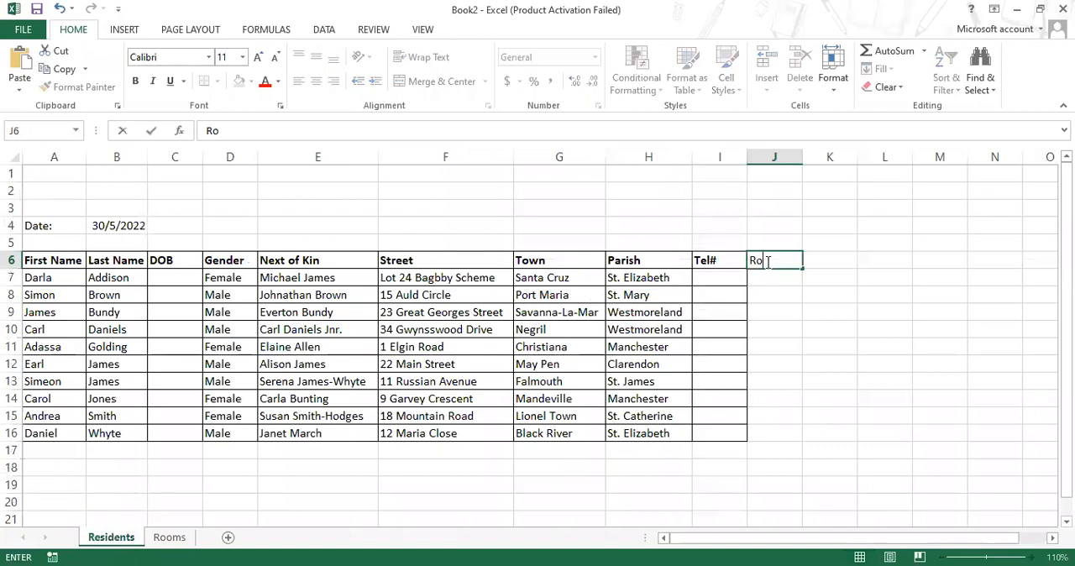
pyautogui.write('om Type')
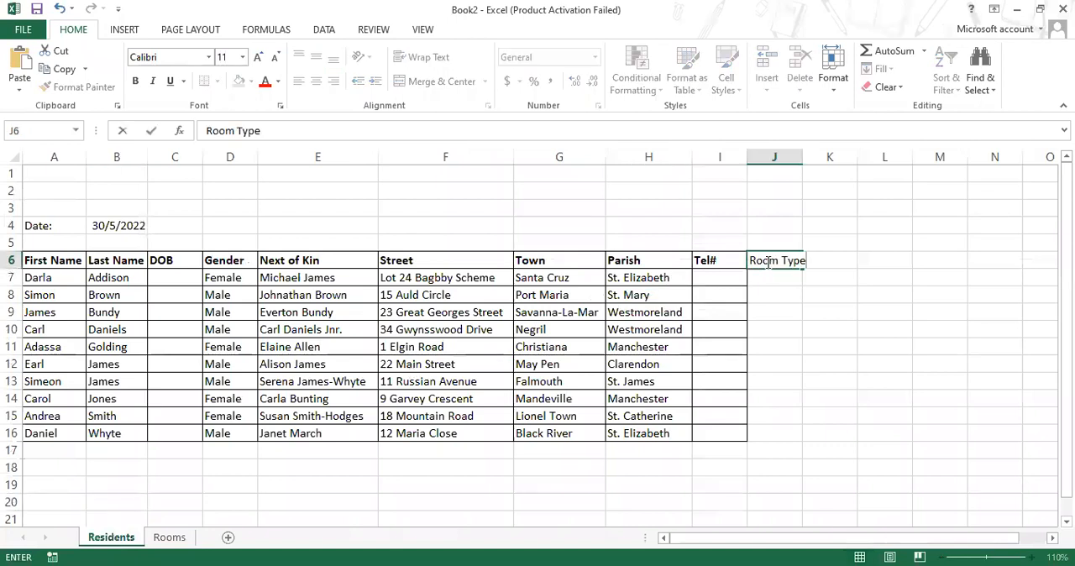
pyautogui.press('Tab')
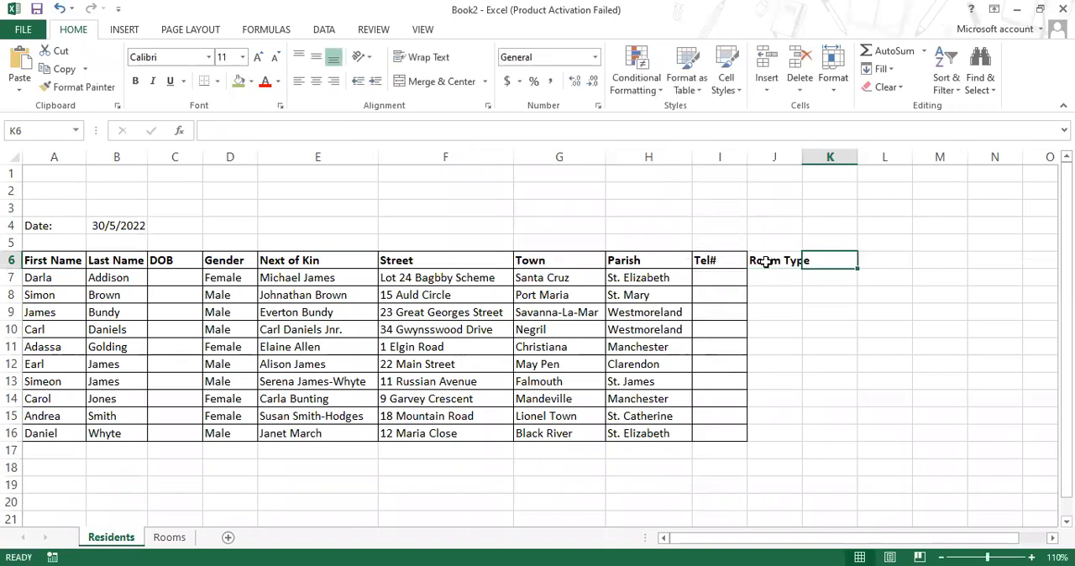
pyautogui.write('Cost')
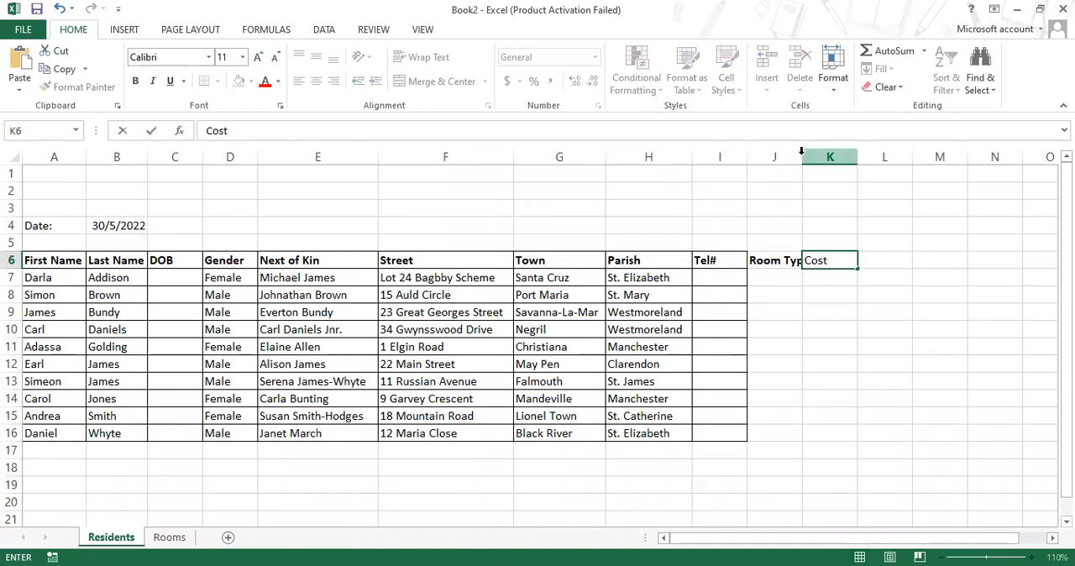
pyautogui.doubleClick(802, 151)
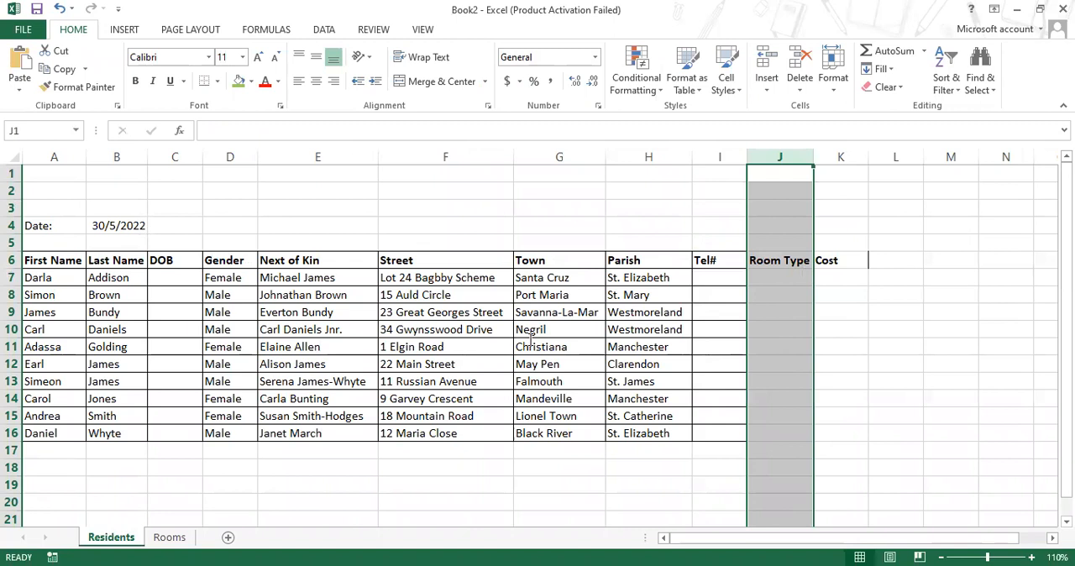
# - Read item 6 of the Word assignment on entering room types and filling costs, and check the Room Type column in Excel against it
pyautogui.hotkey('alt', 'Tab')
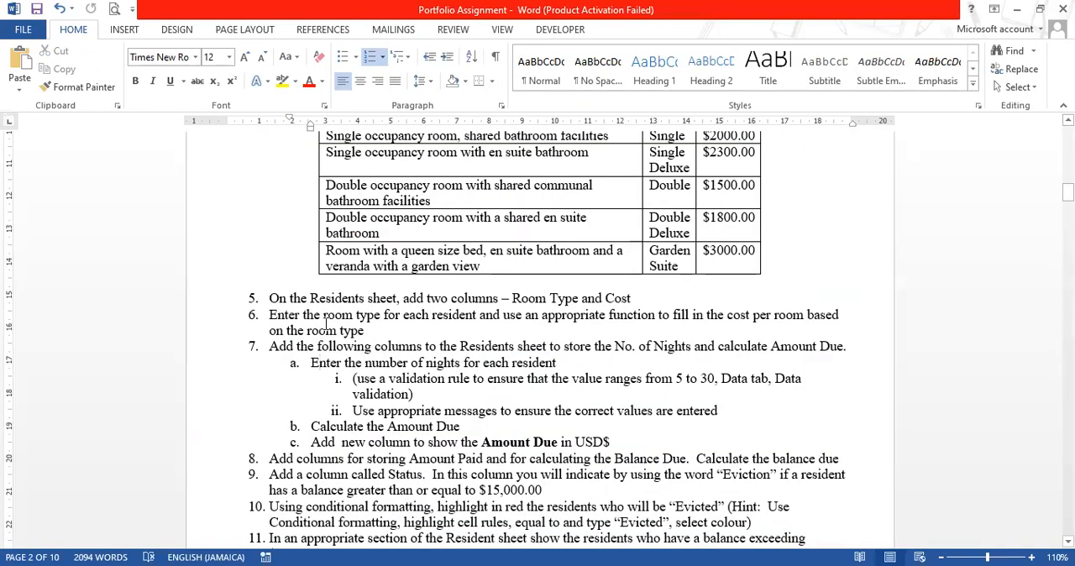
pyautogui.click(326, 316)
pyautogui.click(761, 315)
pyautogui.click(320, 330)
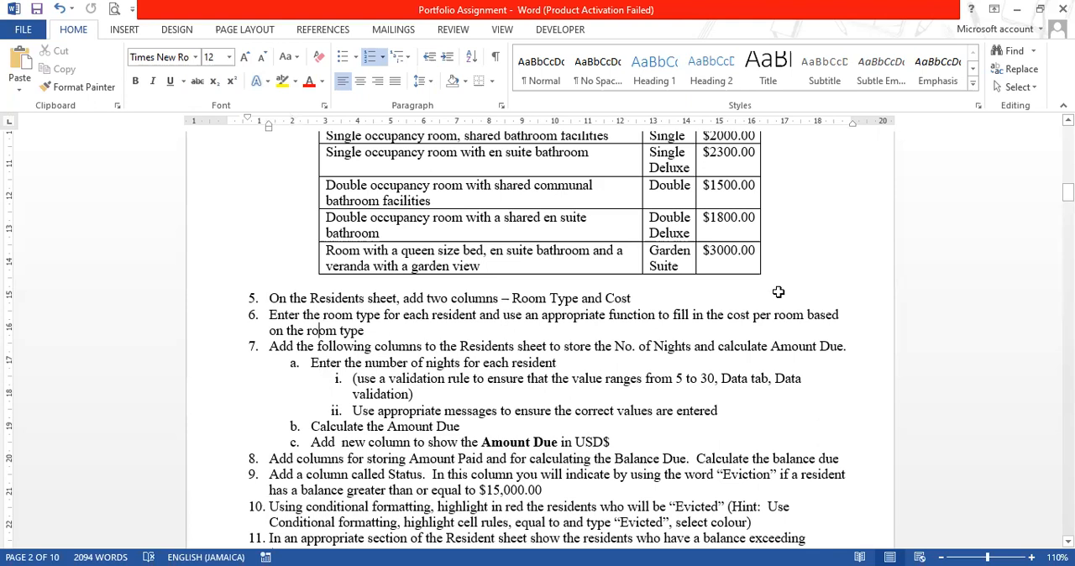
pyautogui.hotkey('alt', 'Tab')
pyautogui.click(781, 383)
pyautogui.click(780, 414)
pyautogui.click(778, 435)
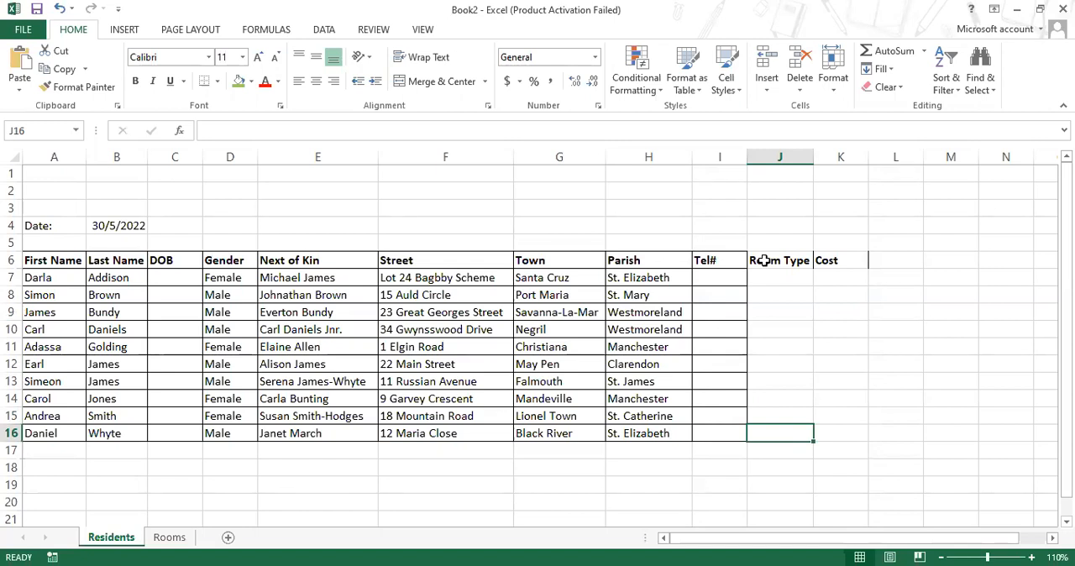
# - On the Rooms sheet, widen column B enough to show the full room type names
pyautogui.click(173, 538)
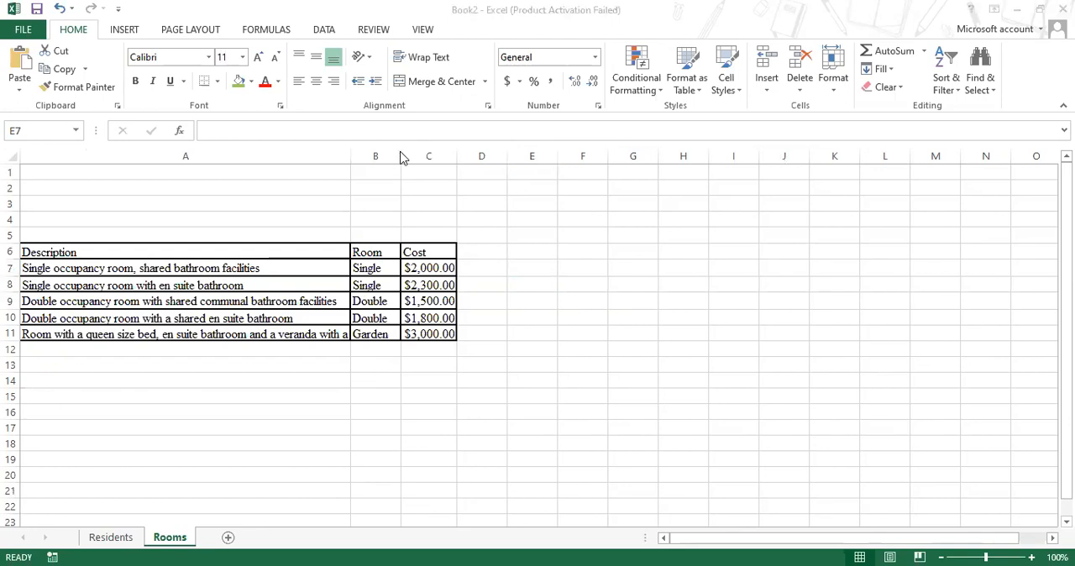
pyautogui.moveTo(401, 158); pyautogui.dragTo(390, 154)
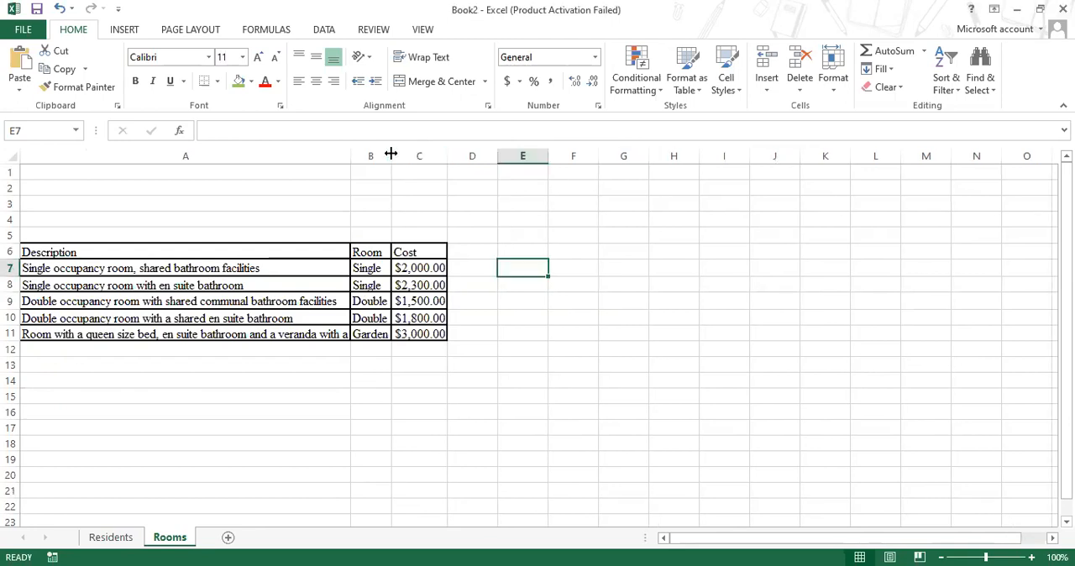
pyautogui.moveTo(389, 154); pyautogui.dragTo(444, 157)
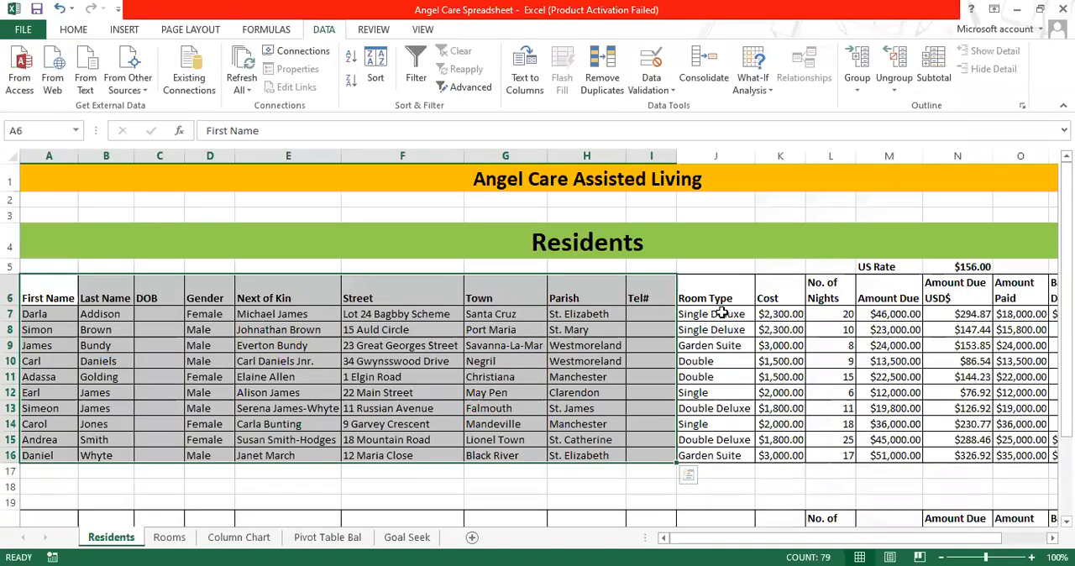
# - Copy the room types in J7:J16 from the Angel Care Spreadsheet workbook into Book2's Residents sheet at J7, and autofit column J
pyautogui.moveTo(722, 314); pyautogui.dragTo(732, 453)
pyautogui.hotkey('ctrl', 'c')
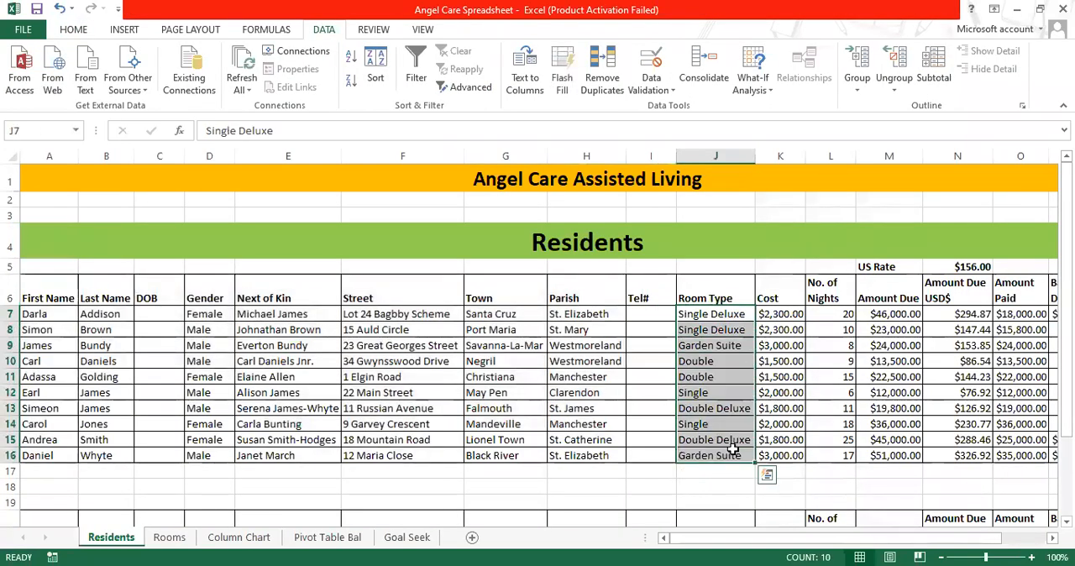
pyautogui.rightClick(735, 451)
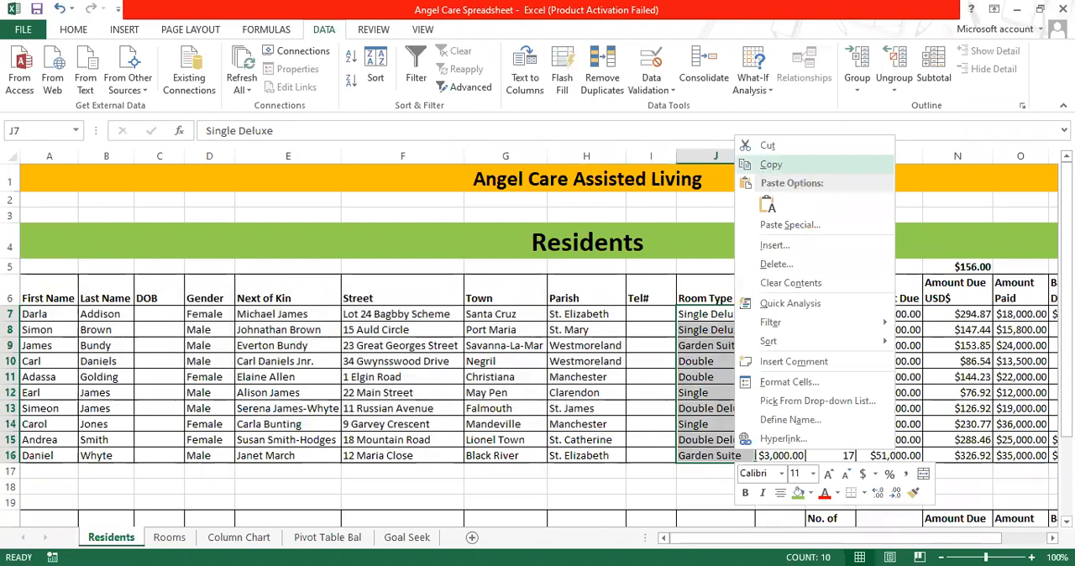
pyautogui.click(85, 542)
pyautogui.click(775, 270)
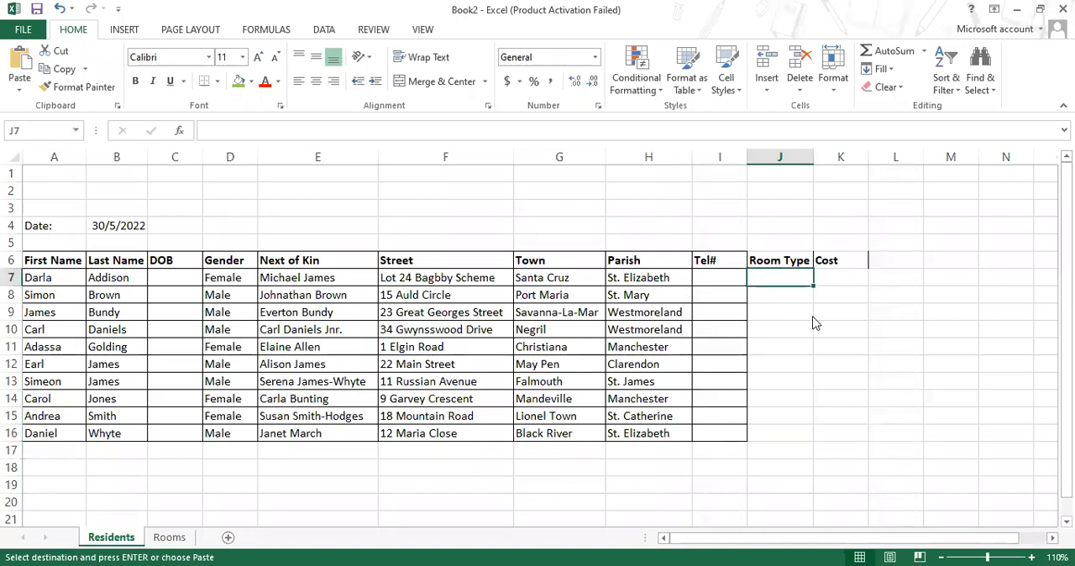
pyautogui.hotkey('ctrl', 'v')
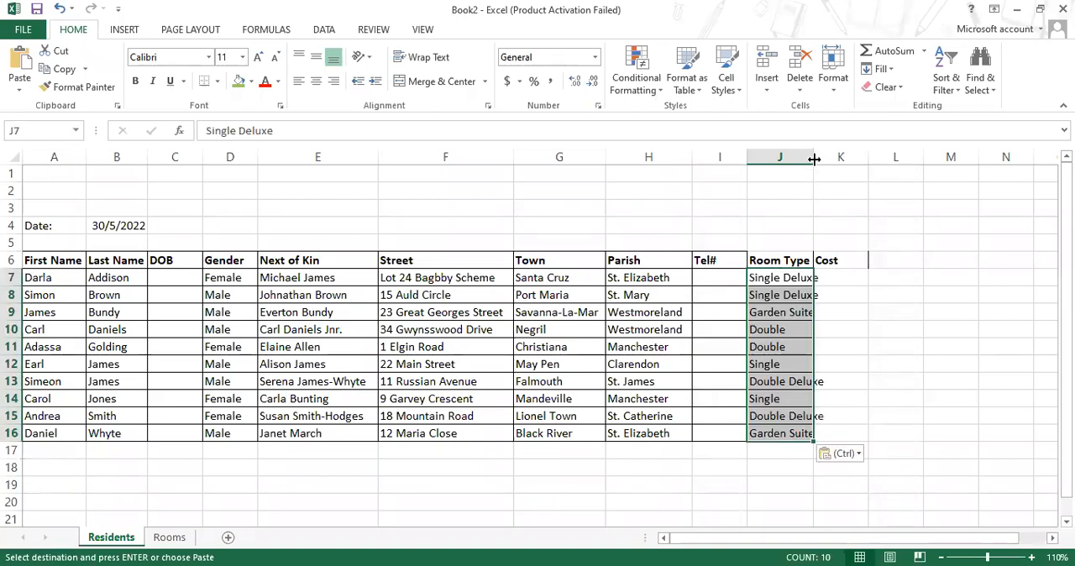
pyautogui.doubleClick(814, 159)
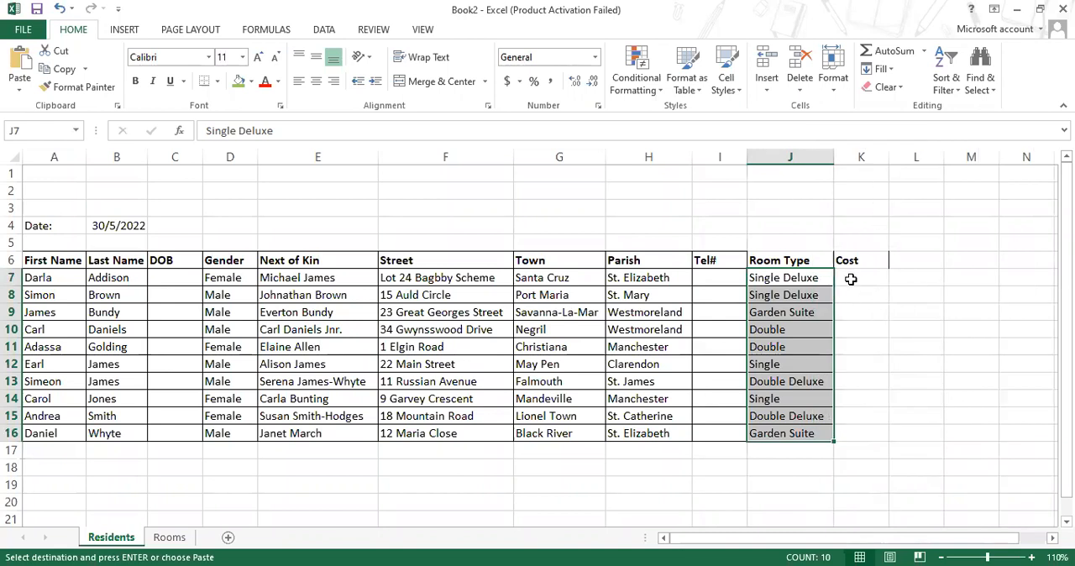
pyautogui.click(851, 280)
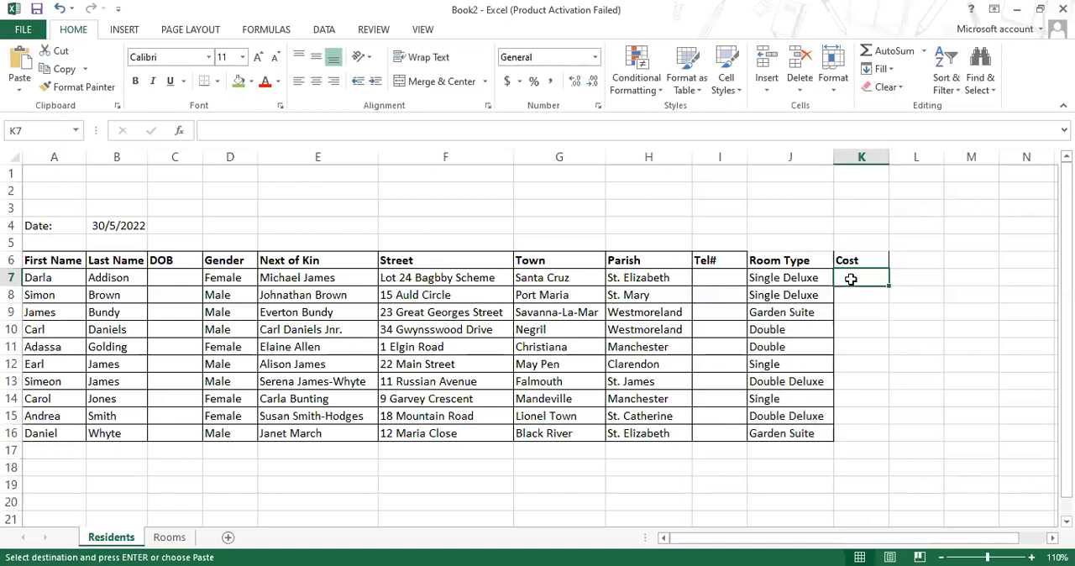
pyautogui.click(767, 276)
pyautogui.moveTo(855, 276); pyautogui.dragTo(837, 434)
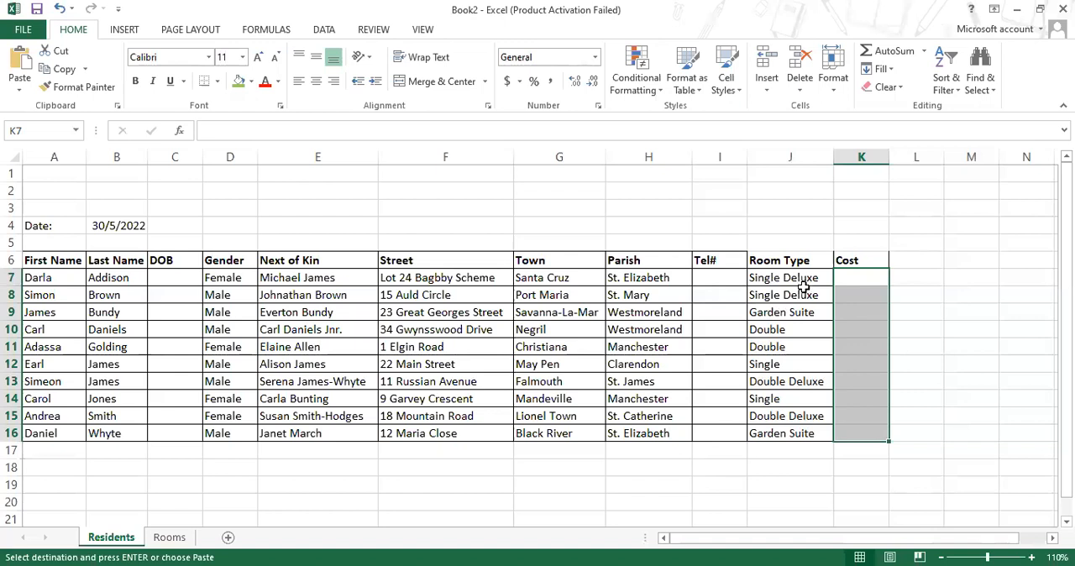
pyautogui.click(850, 276)
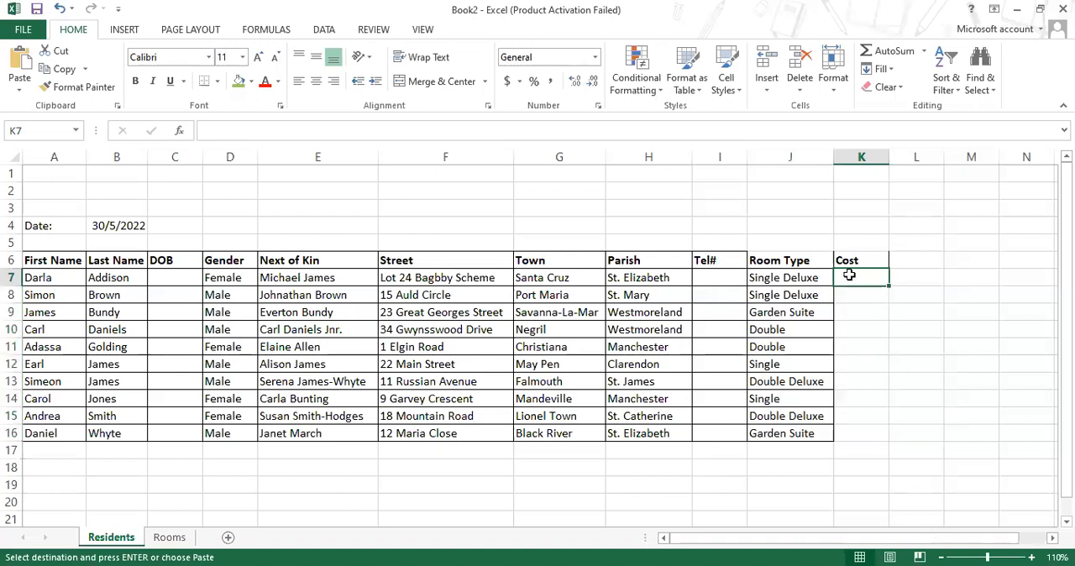
pyautogui.click(796, 278)
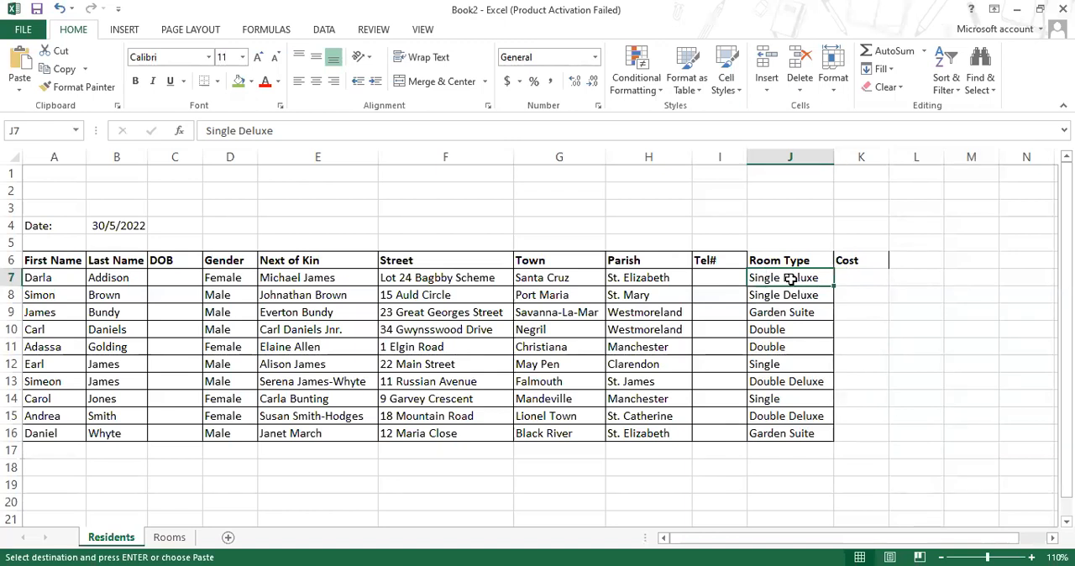
# - Start a VLOOKUP formula in K7 of the Residents sheet with J7 as the lookup value
pyautogui.click(857, 277)
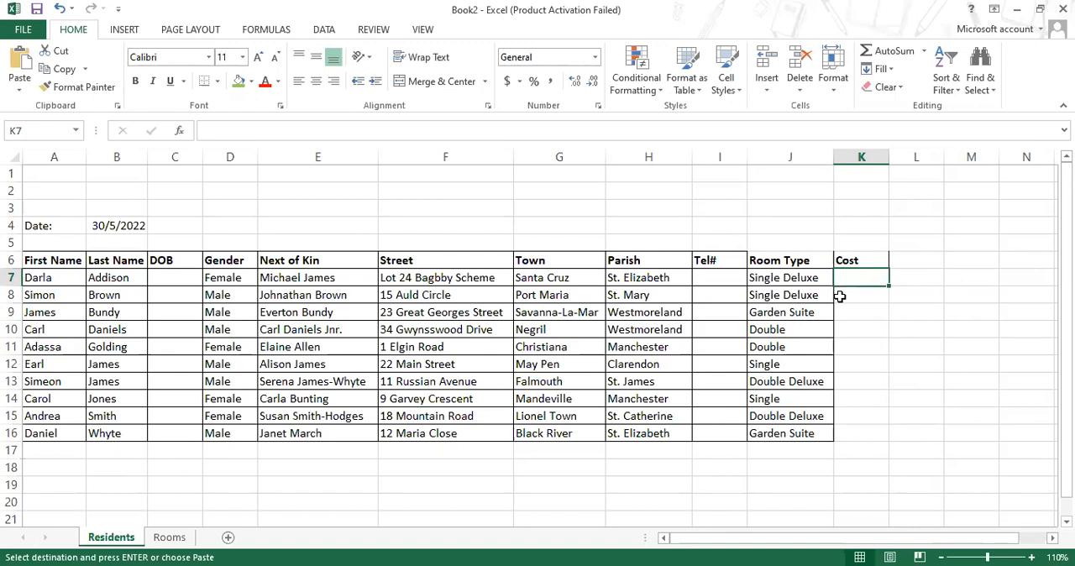
pyautogui.write('=')
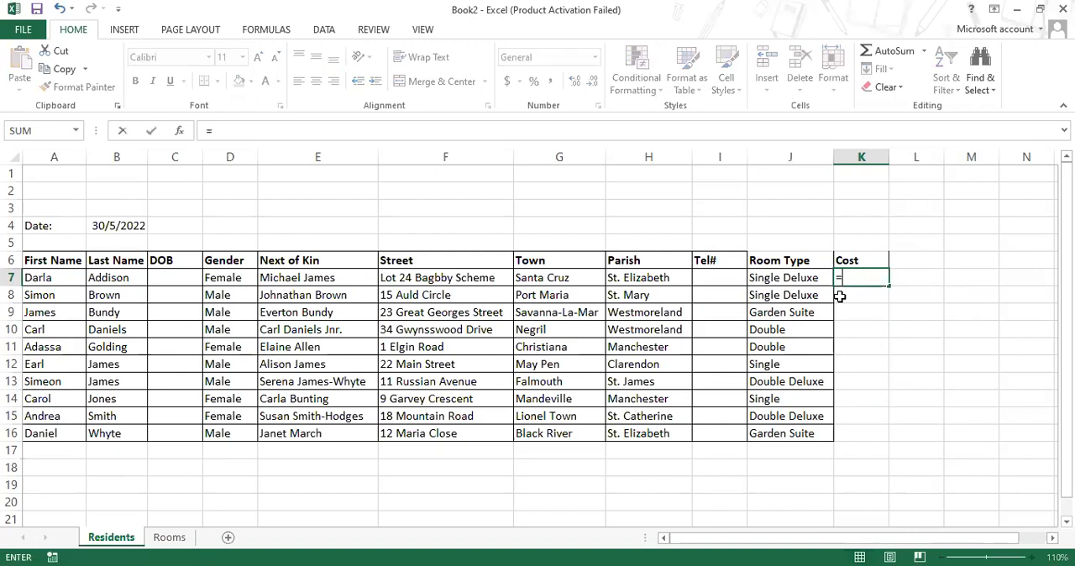
pyautogui.write('vlook')
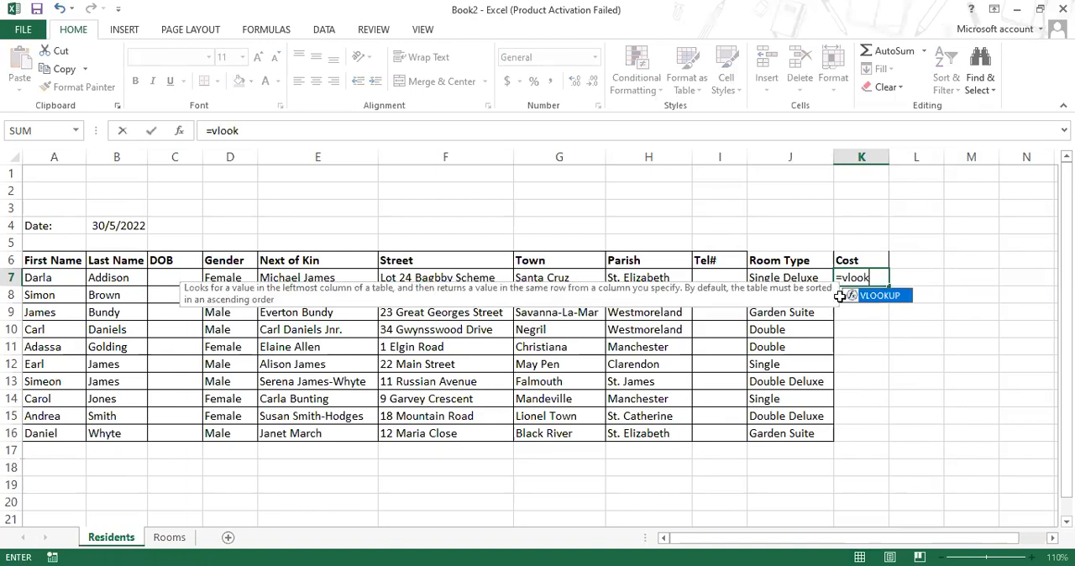
pyautogui.doubleClick(895, 301)
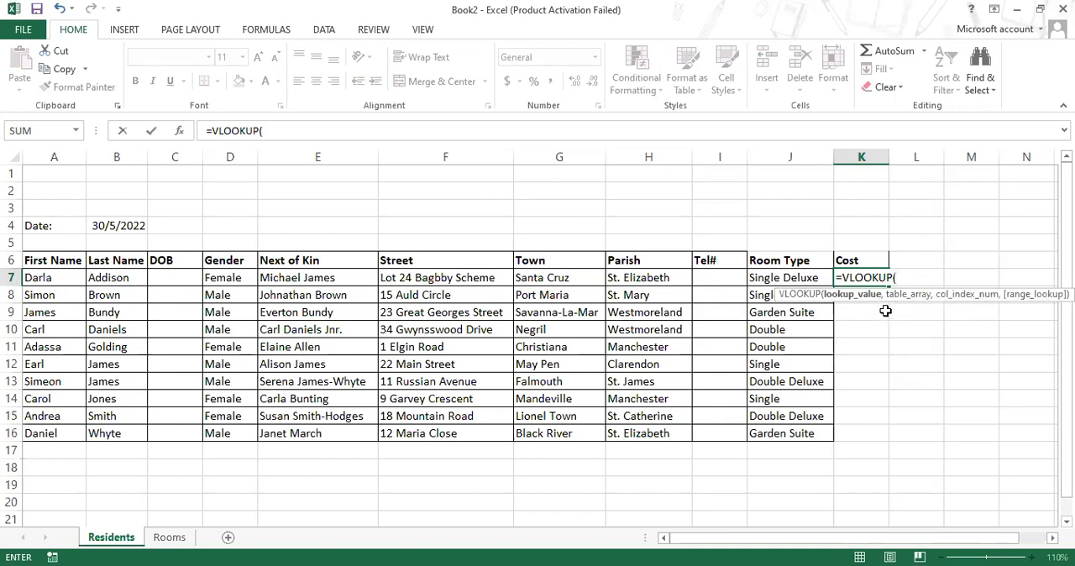
pyautogui.click(774, 277)
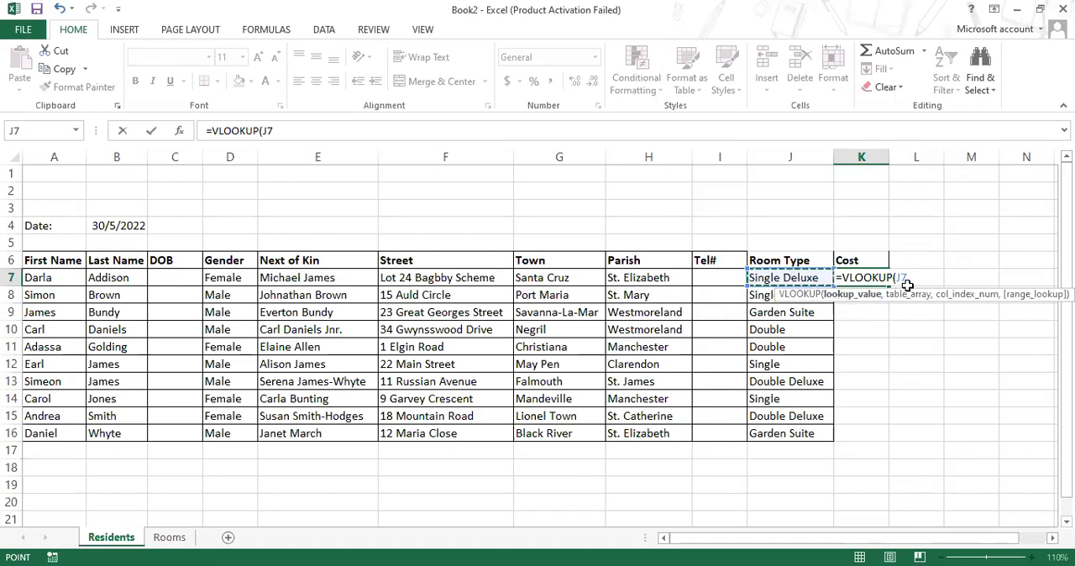
pyautogui.write(',')
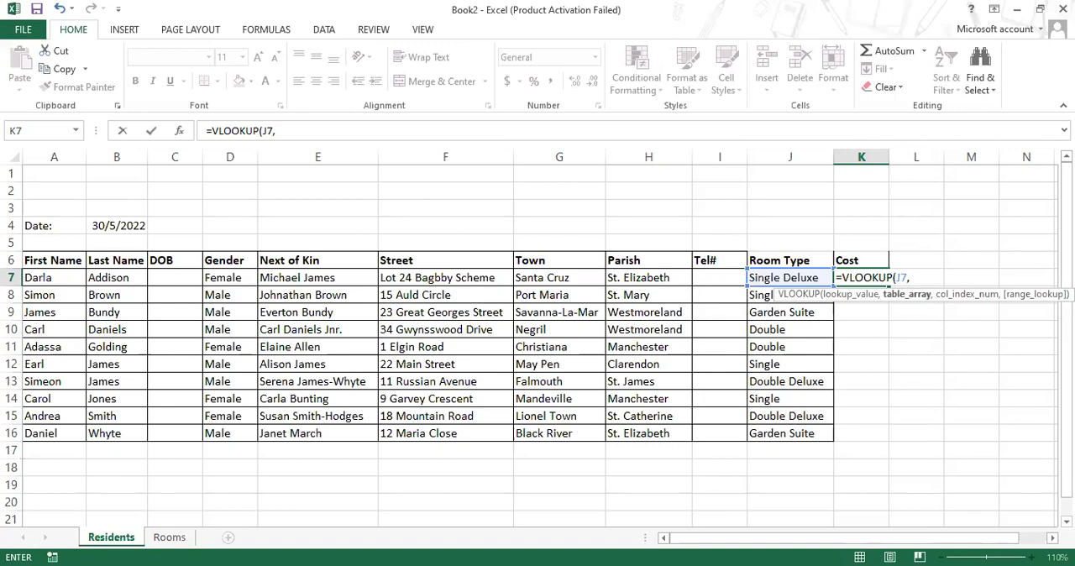
pyautogui.click(169, 539)
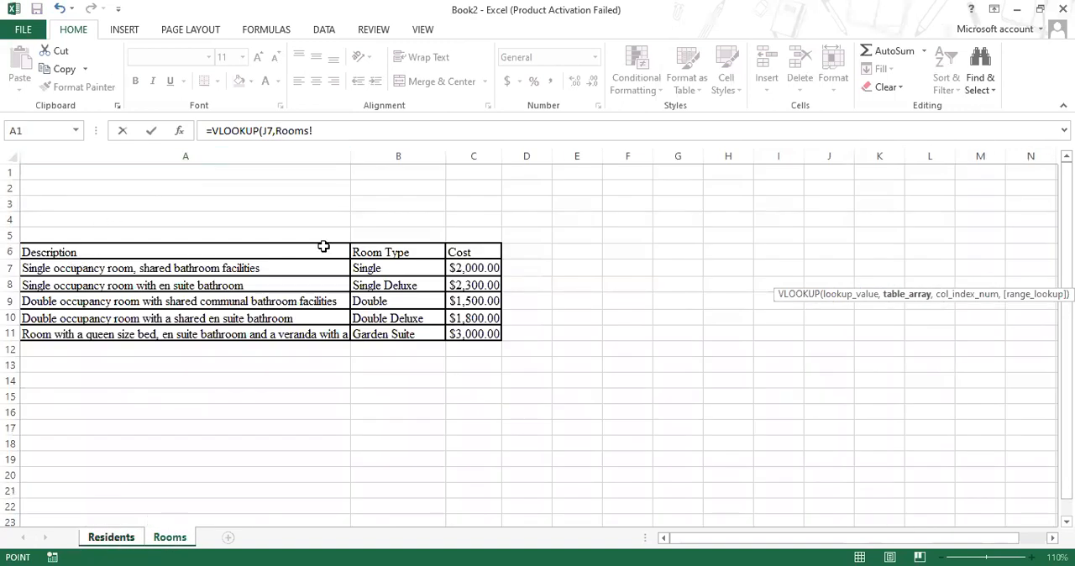
pyautogui.click(367, 266)
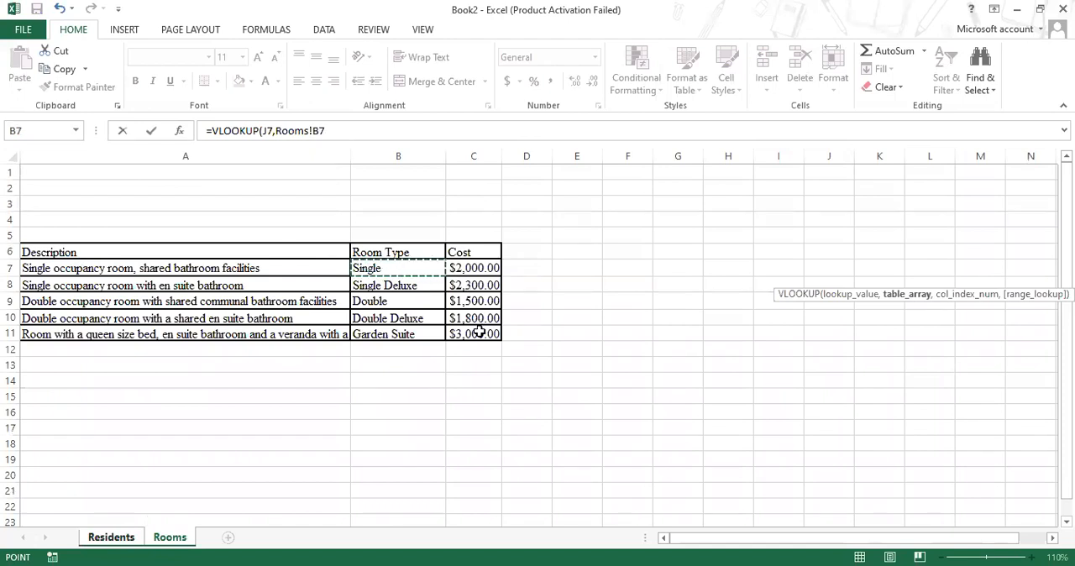
pyautogui.hotkey('ctrl', 'shift', 'Down')
pyautogui.hotkey('ctrl', 'shift', 'Right')
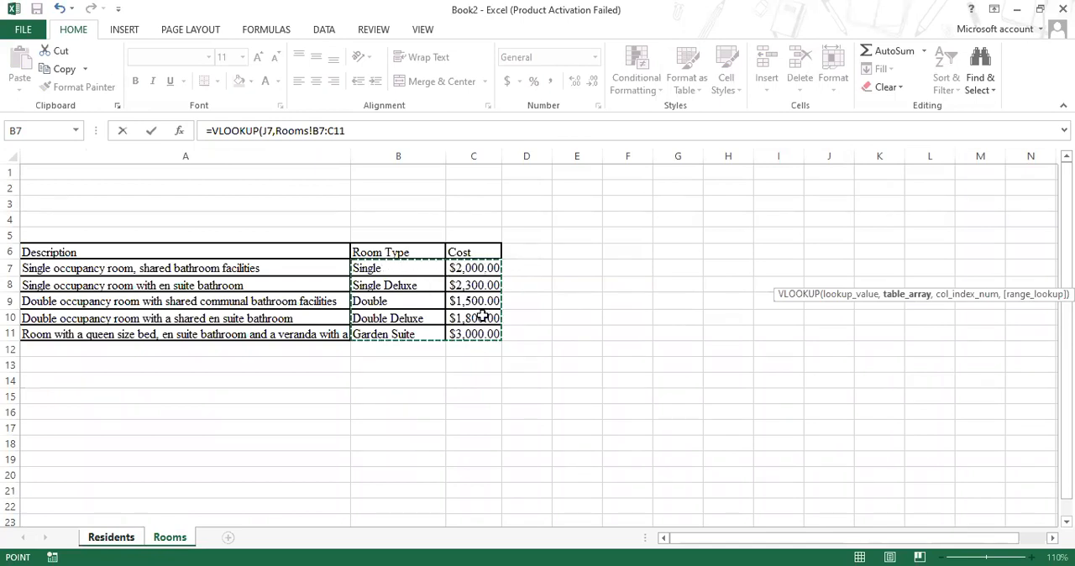
pyautogui.click(542, 330)
pyautogui.click(366, 268)
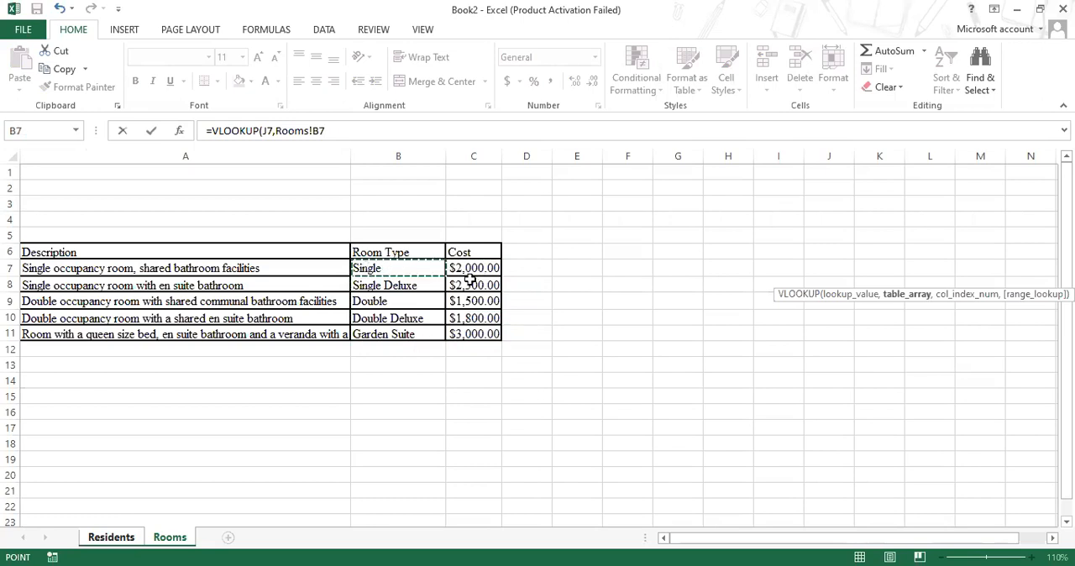
pyautogui.keyDown('shift'); pyautogui.click(481, 329); pyautogui.keyUp('shift')
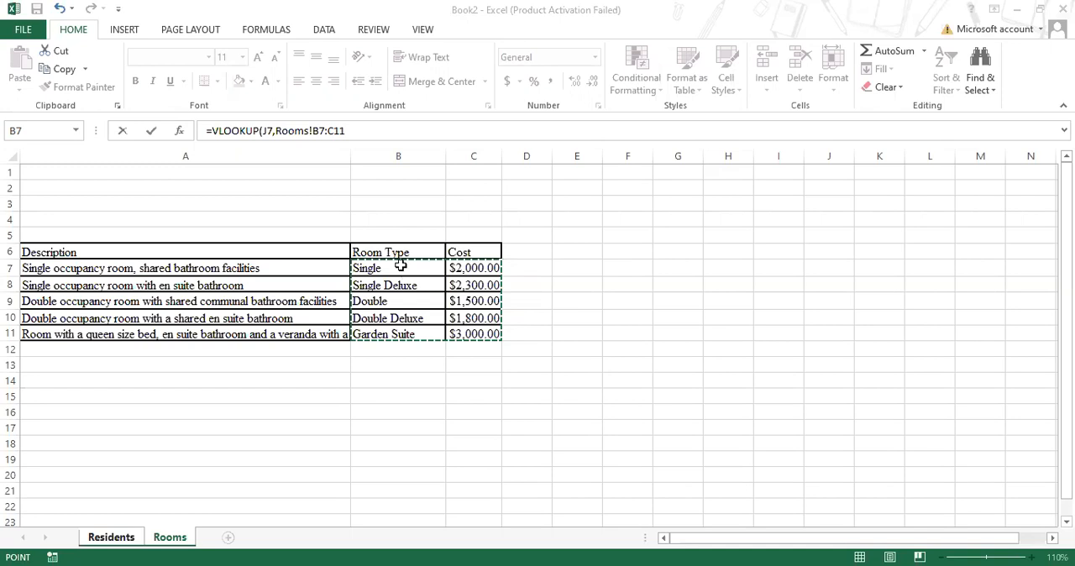
pyautogui.click(401, 266)
pyautogui.press('F4')
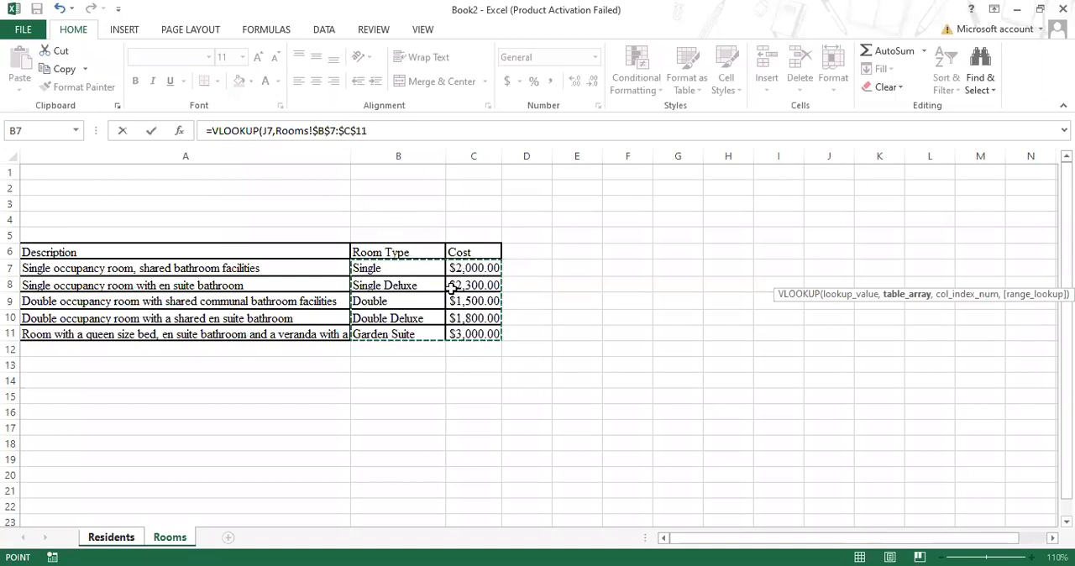
pyautogui.click(378, 131)
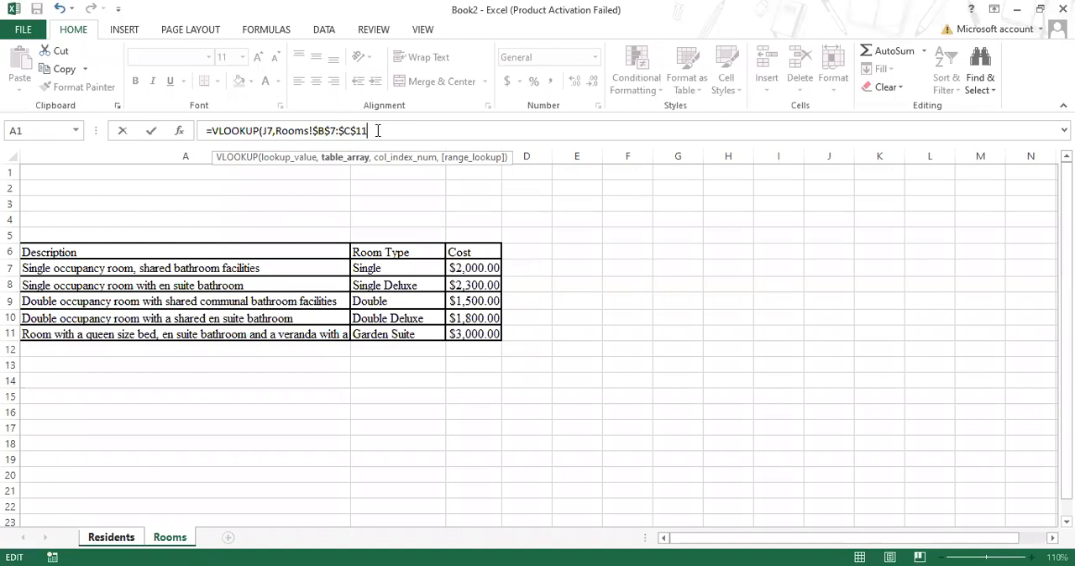
pyautogui.write(',')
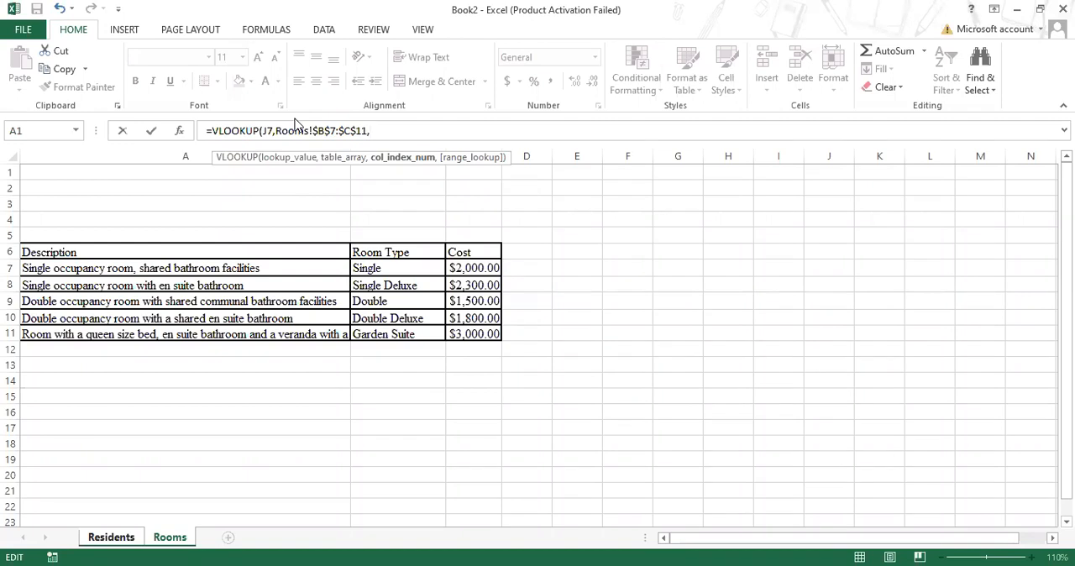
pyautogui.press('BackSpace')
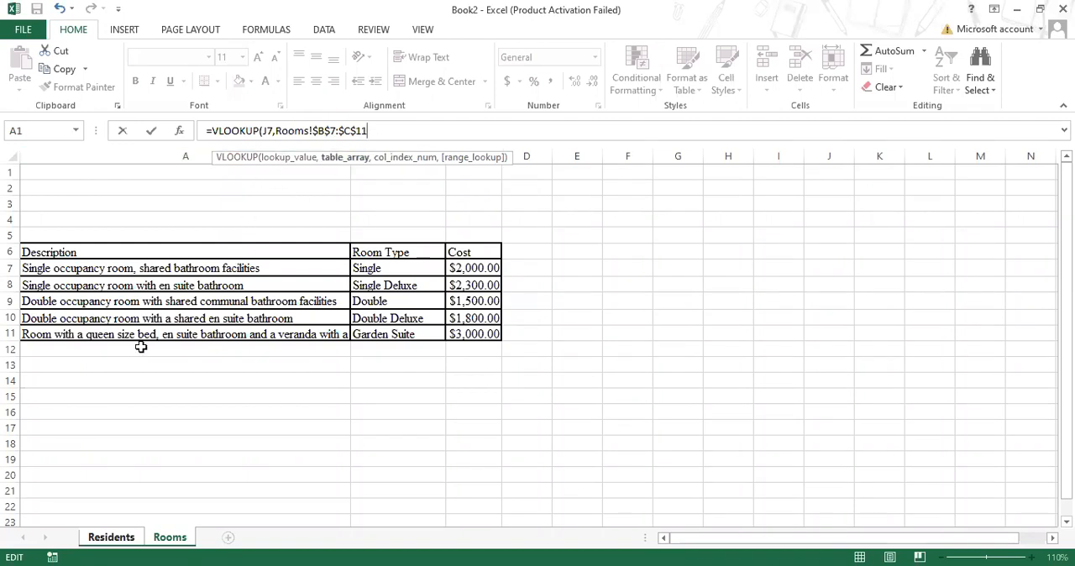
pyautogui.click(112, 538)
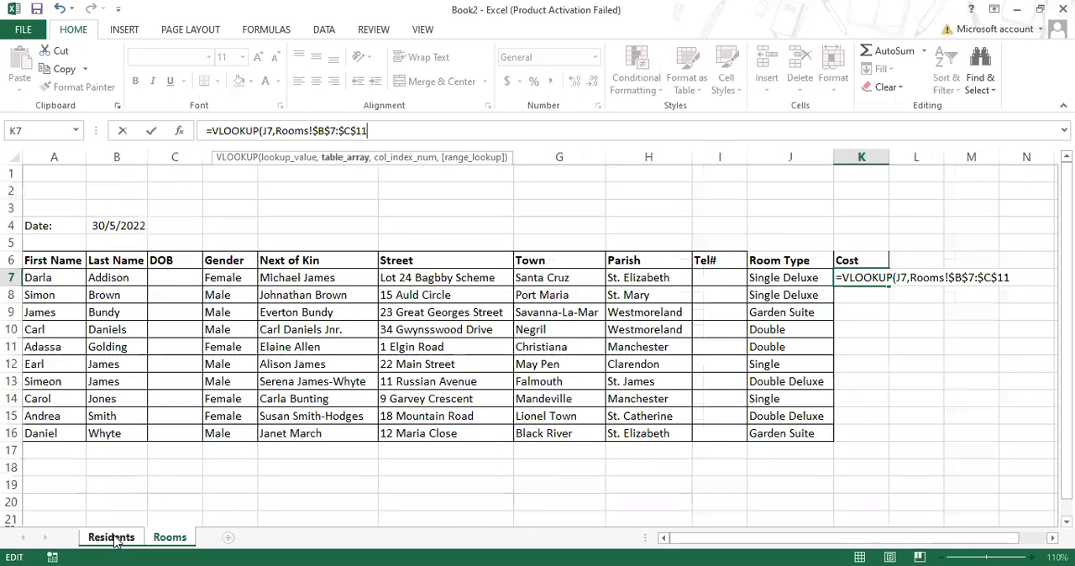
pyautogui.press('Return')
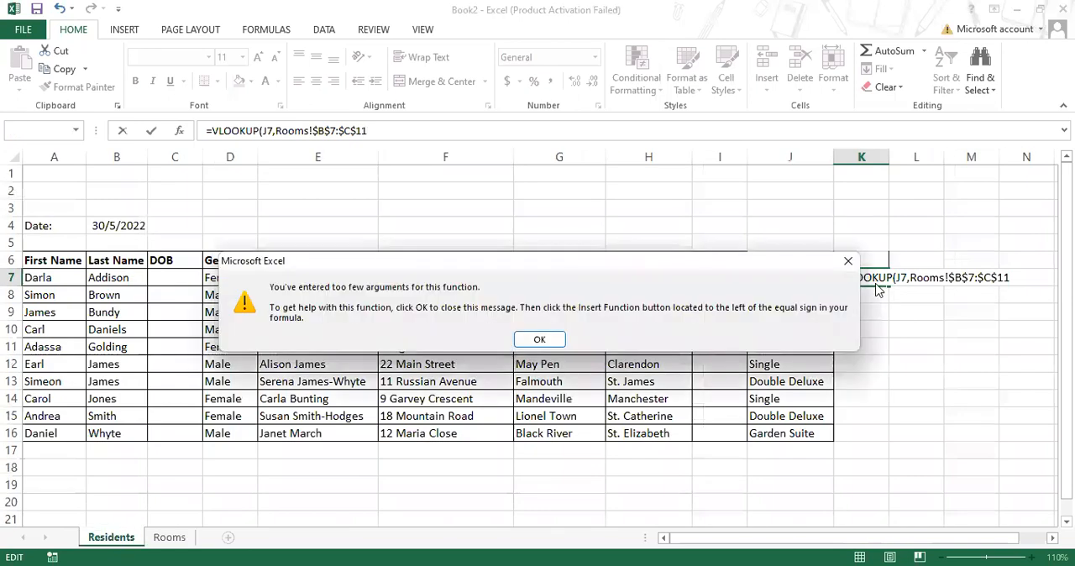
pyautogui.click(541, 341)
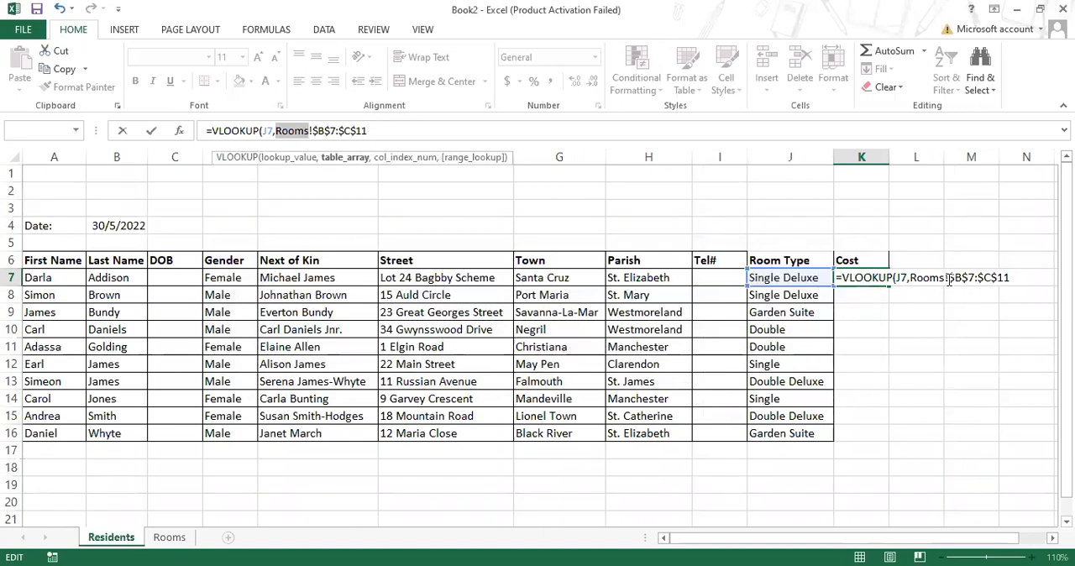
pyautogui.moveTo(913, 280); pyautogui.dragTo(1011, 283)
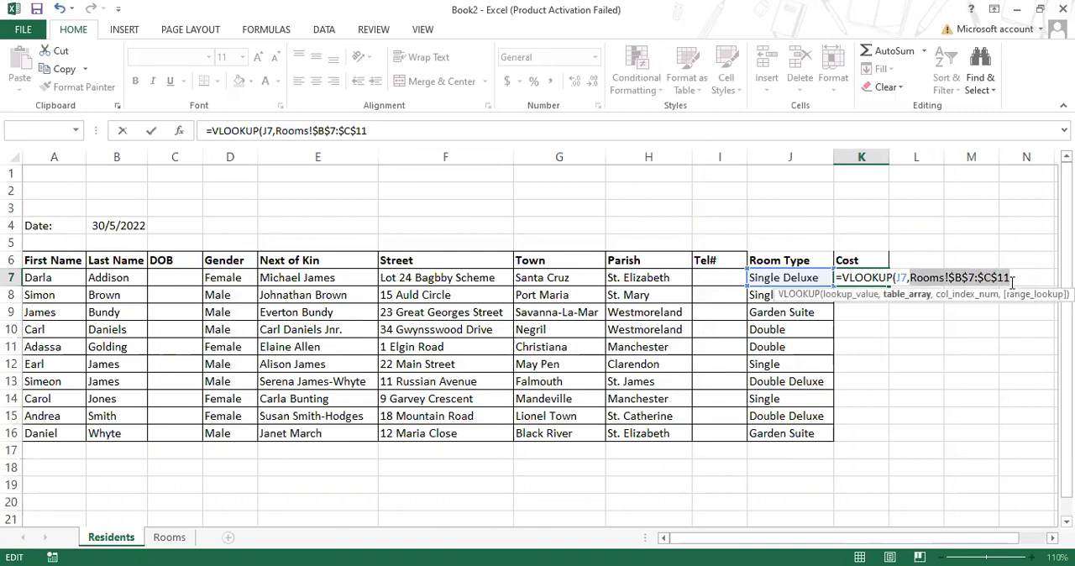
pyautogui.press('BackSpace')
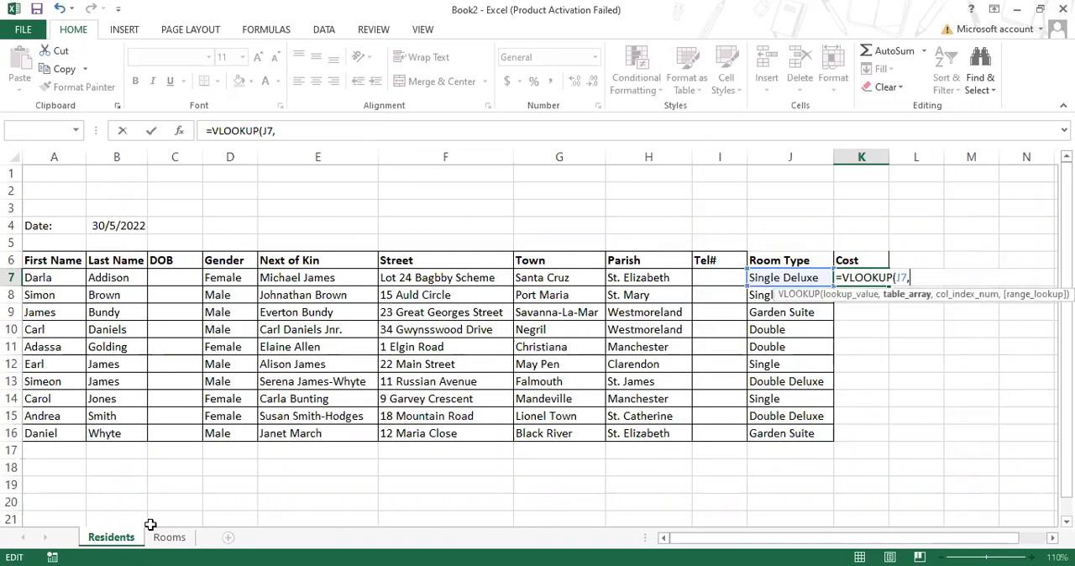
# - Use the room types and costs in Rooms!$B$7:$C$11 as the VLOOKUP's table array, with absolute references
pyautogui.click(167, 538)
pyautogui.click(405, 270)
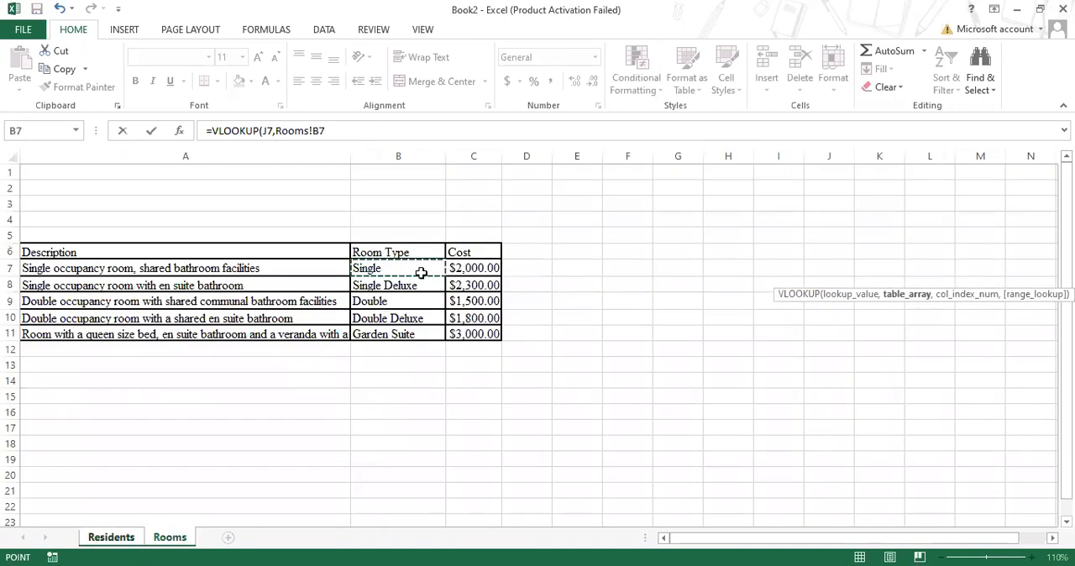
pyautogui.keyDown('shift'); pyautogui.click(452, 334); pyautogui.keyUp('shift')
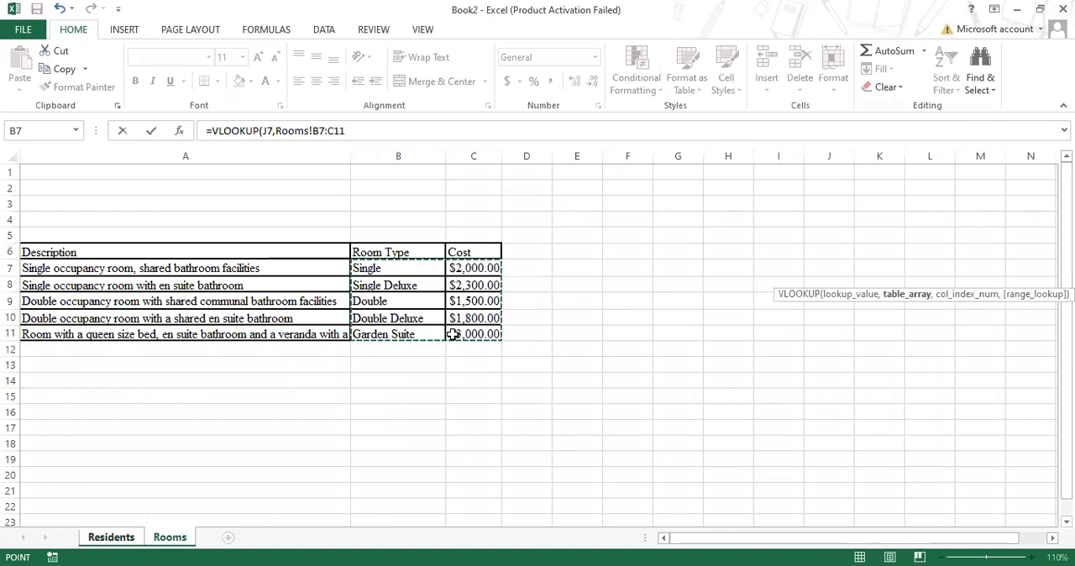
pyautogui.press('F4')
pyautogui.write(',')
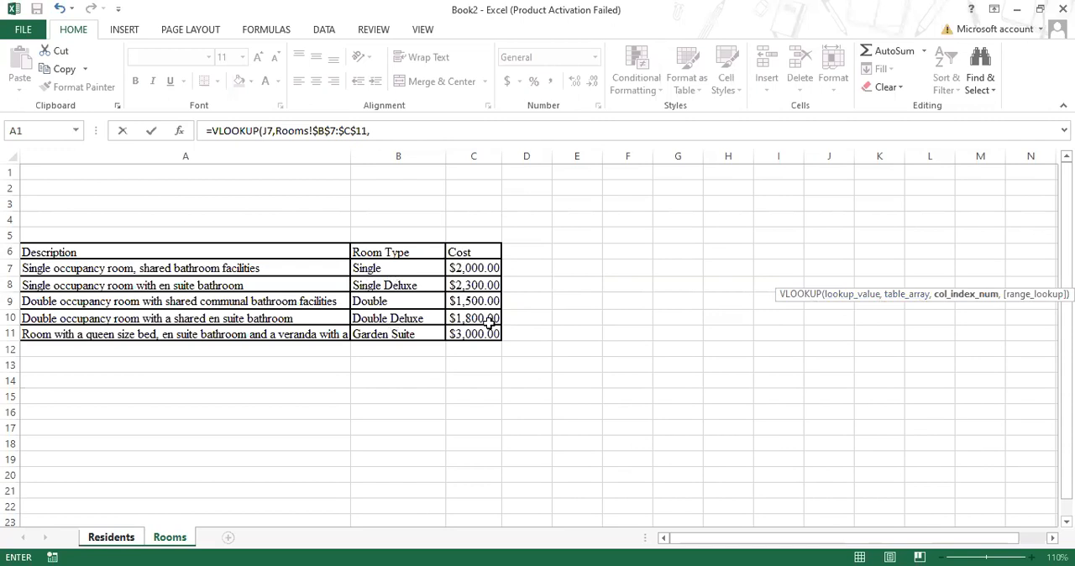
# - Complete the VLOOKUP formula with column index 2 and FALSE for an exact match, and enter it in K7
pyautogui.click(423, 125)
pyautogui.write('2')
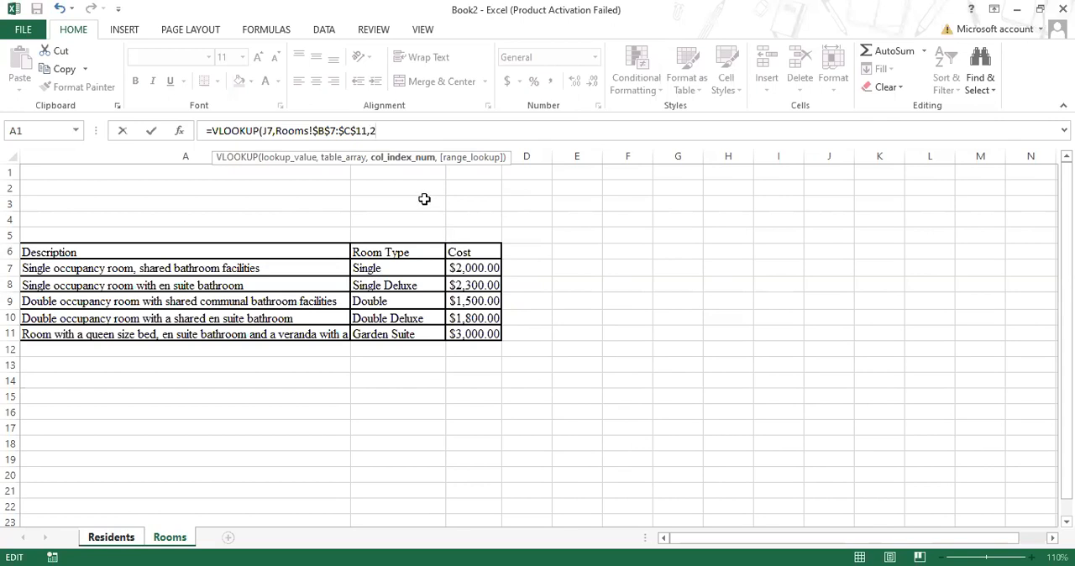
pyautogui.write(',')
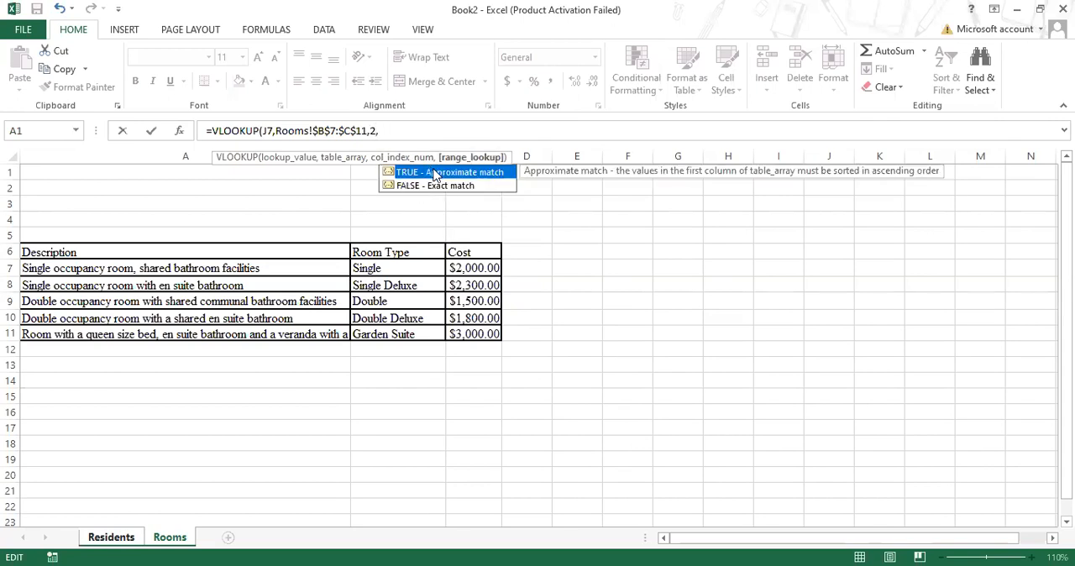
pyautogui.click(444, 185)
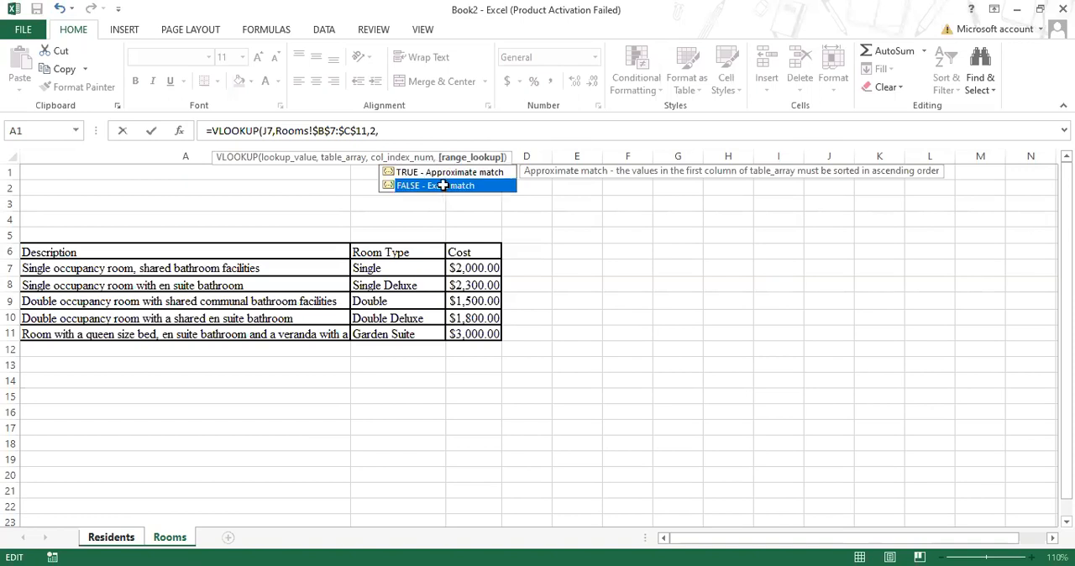
pyautogui.doubleClick(443, 185)
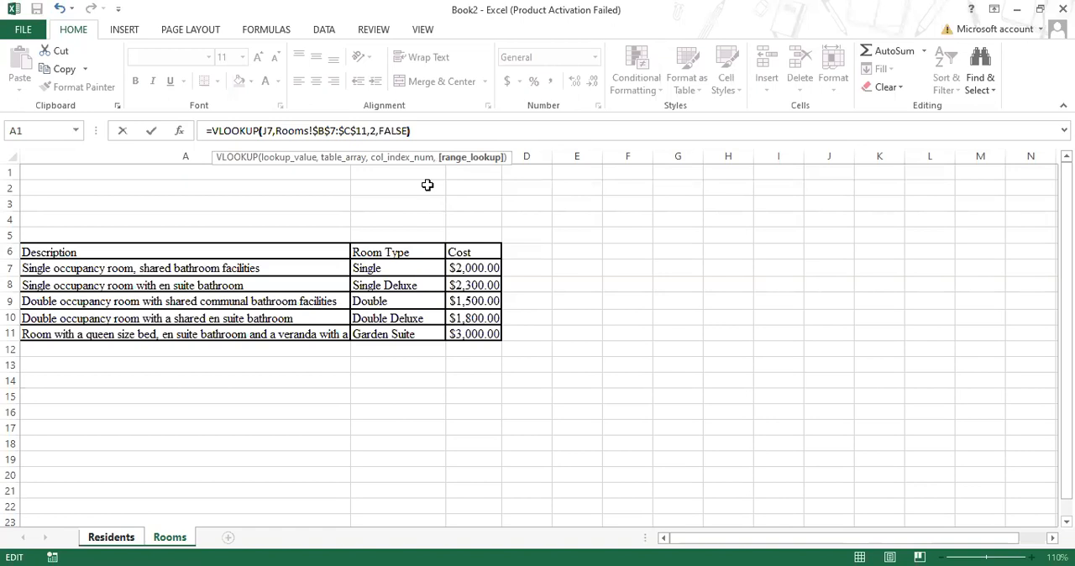
pyautogui.press('Return')
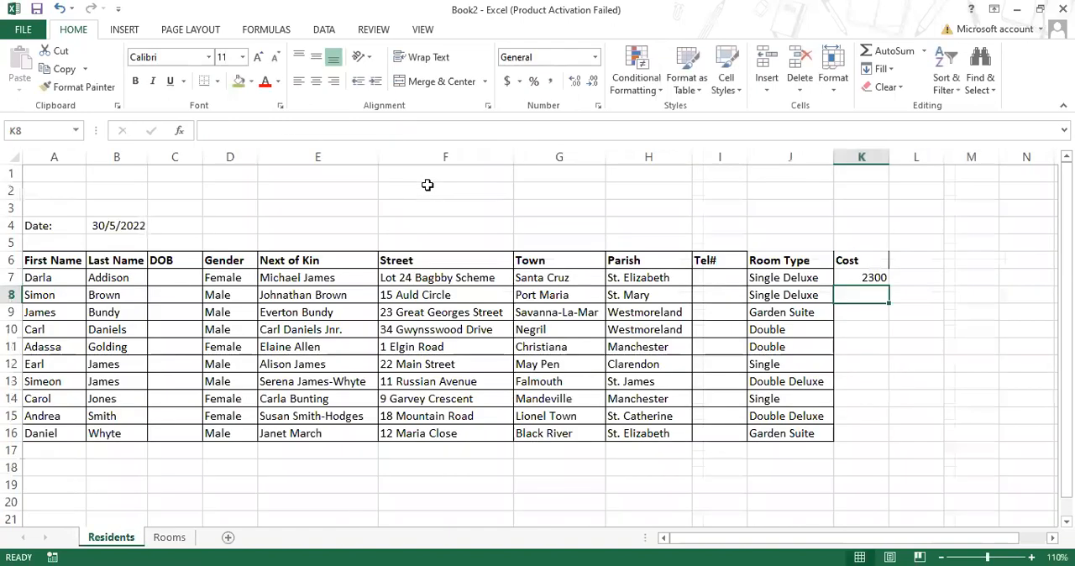
# - Check the cost returned in K7 of the Residents sheet against the room type prices on the Rooms sheet
pyautogui.click(858, 267)
pyautogui.click(863, 277)
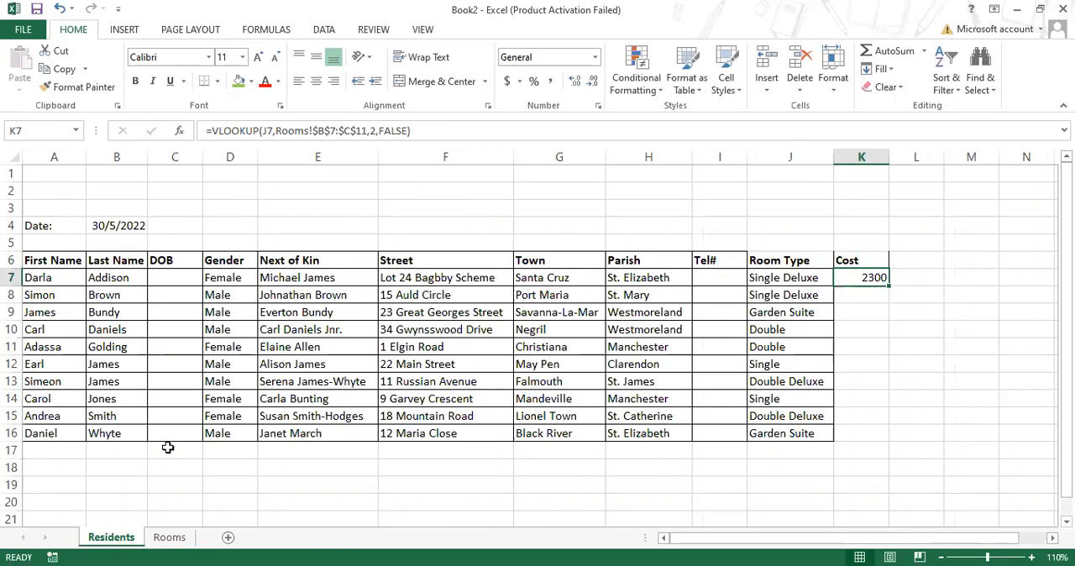
pyautogui.click(171, 538)
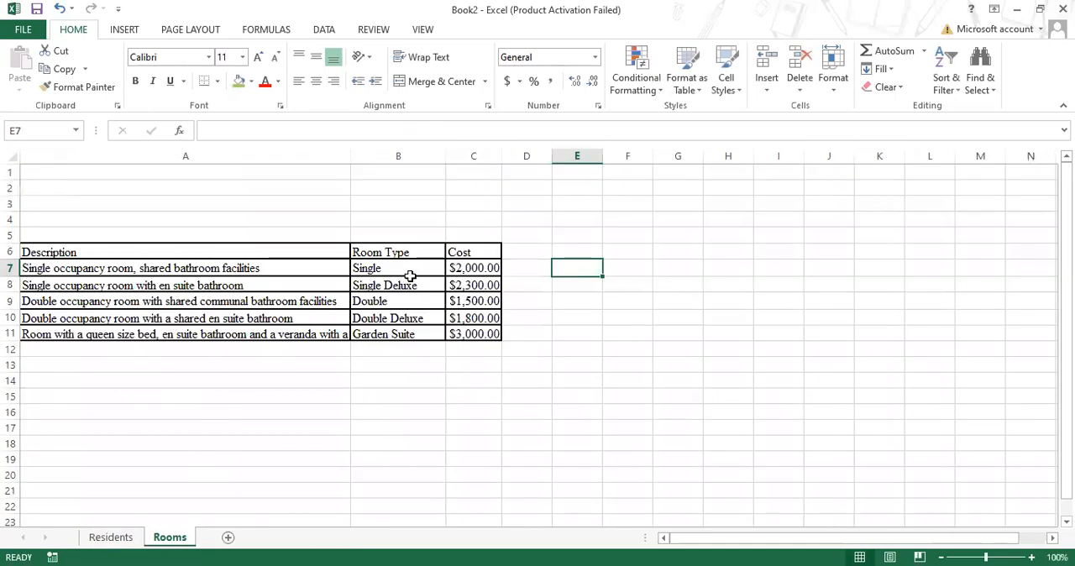
pyautogui.click(101, 541)
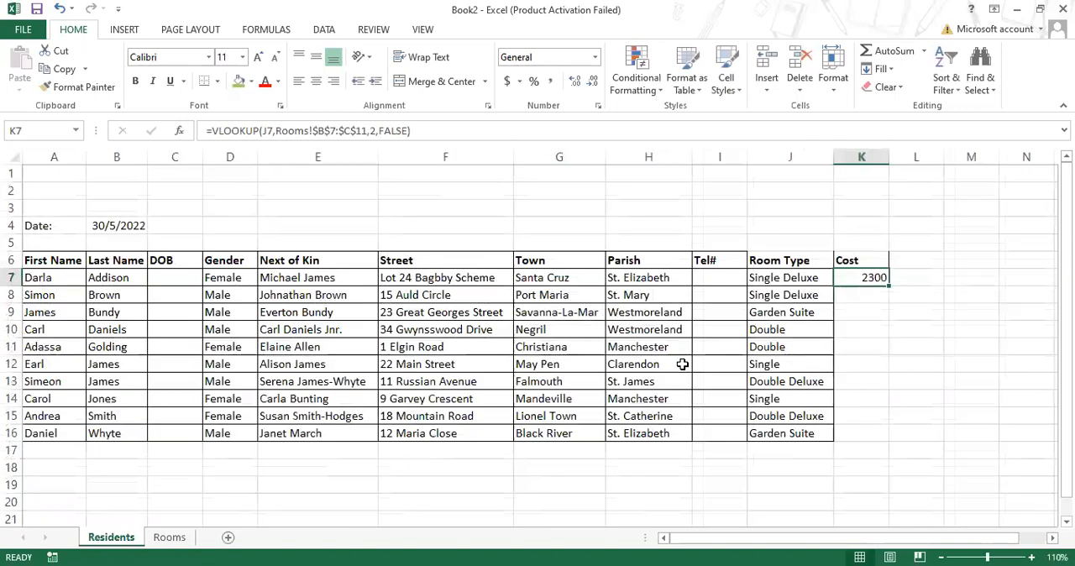
pyautogui.click(806, 279)
pyautogui.click(853, 285)
pyautogui.click(893, 242)
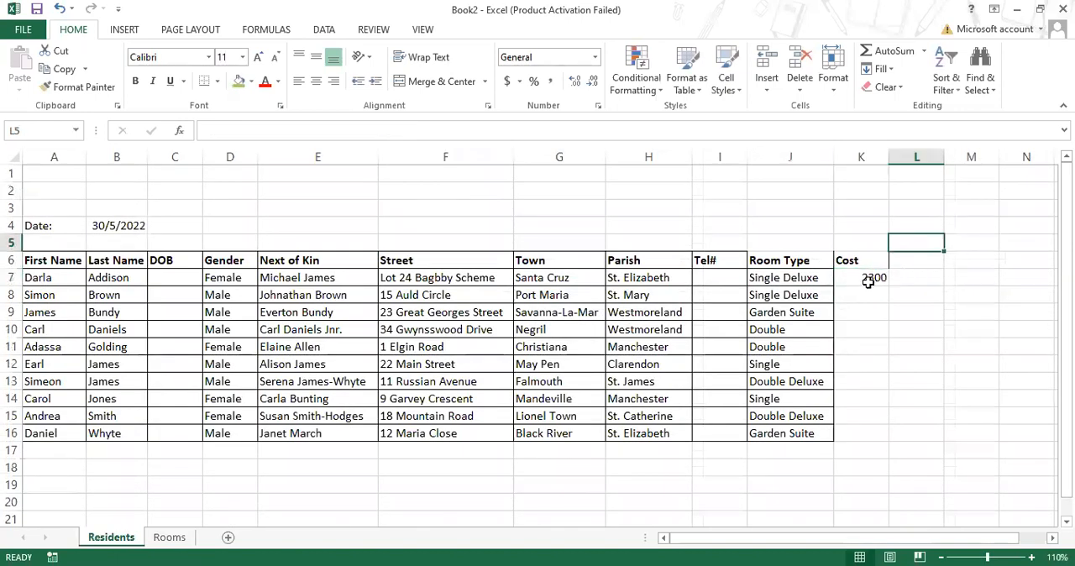
pyautogui.click(869, 280)
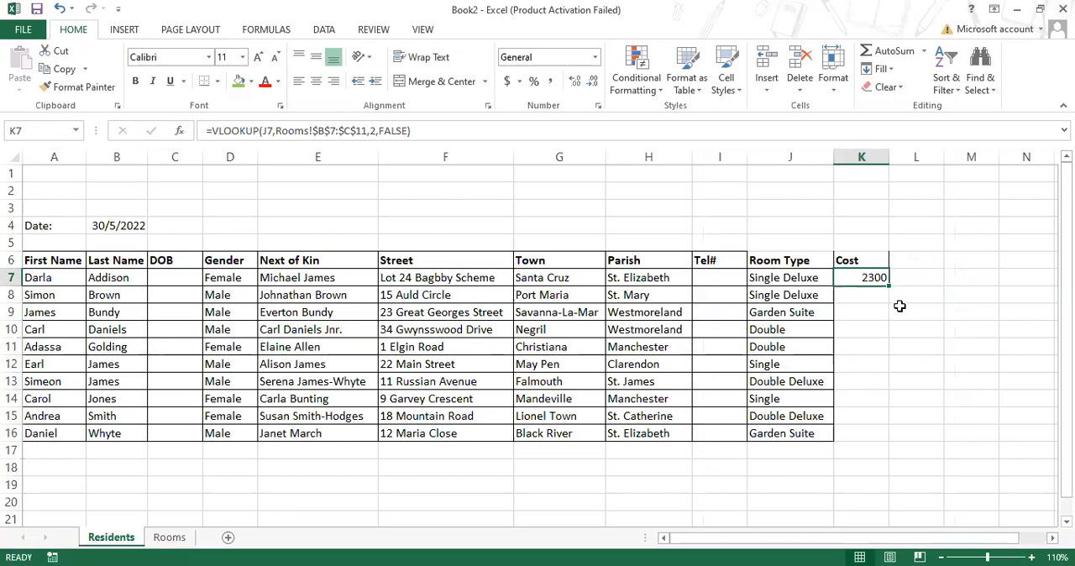
# - Fill the VLOOKUP formula from K7 down through K16 for all the residents
pyautogui.click(1032, 556)
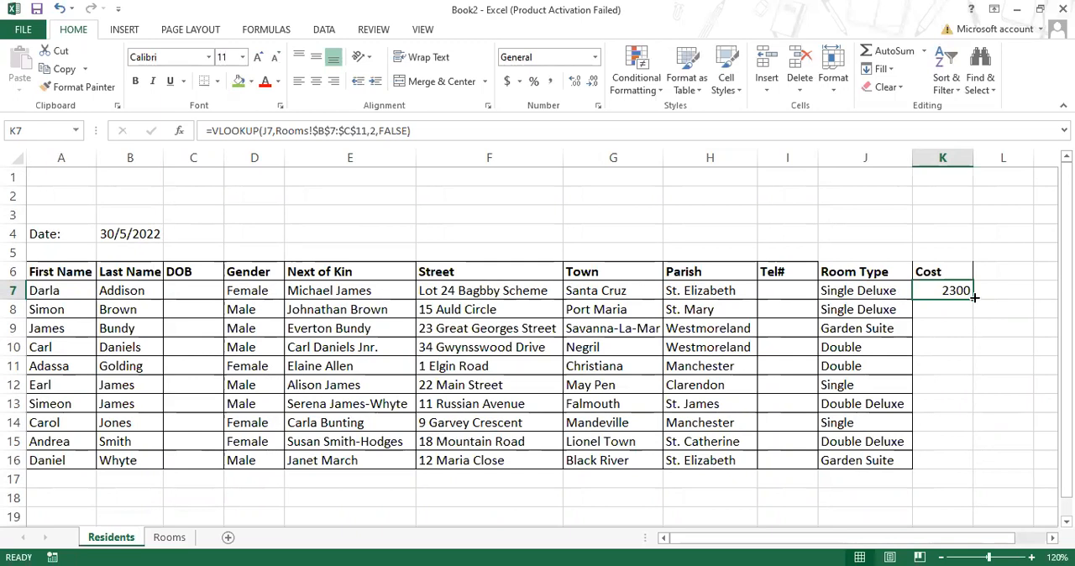
pyautogui.moveTo(974, 298); pyautogui.dragTo(974, 298)
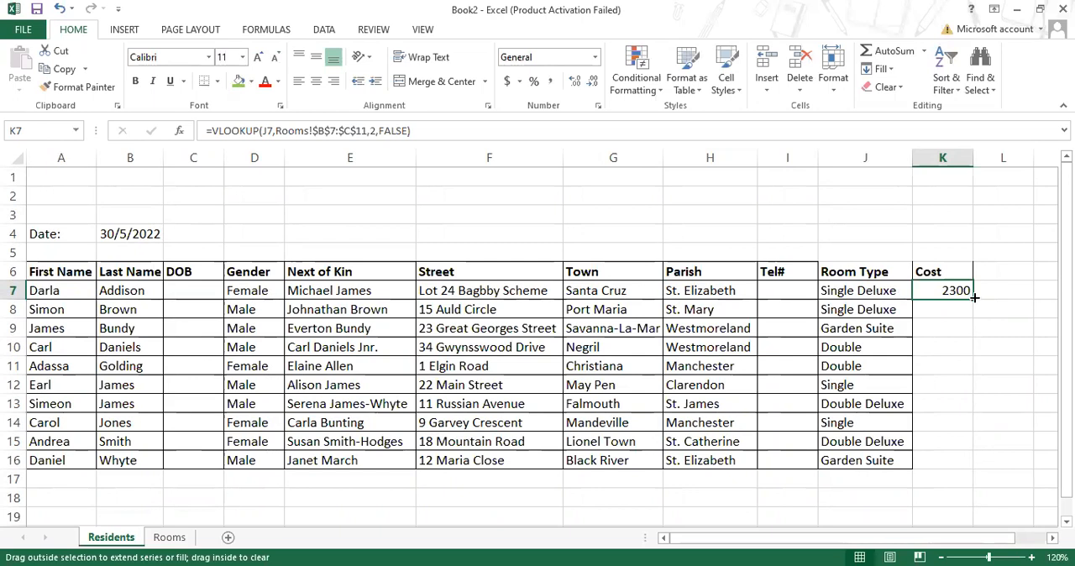
pyautogui.moveTo(974, 298); pyautogui.dragTo(963, 463)
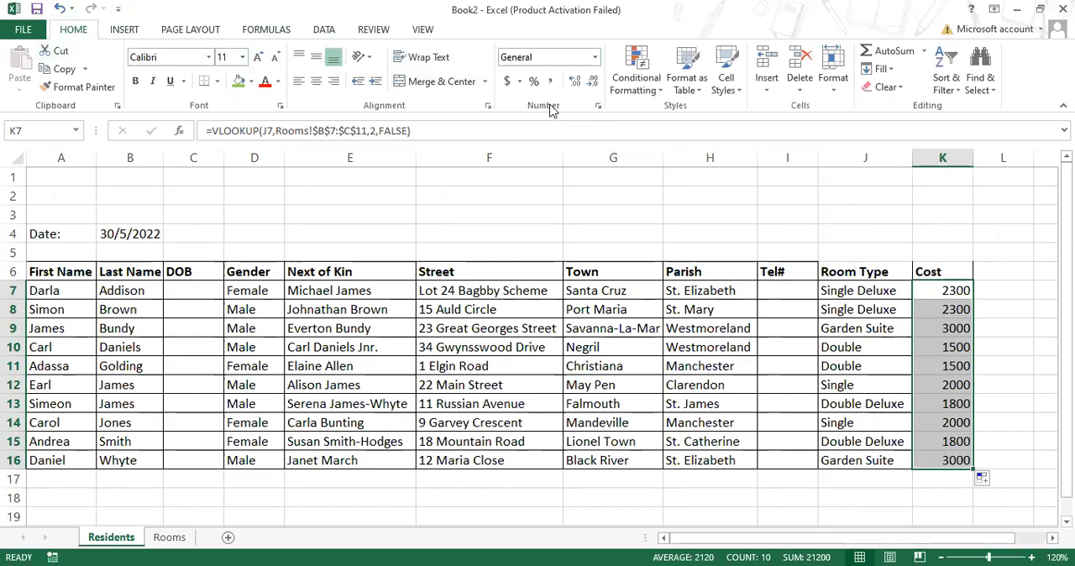
# - Format the costs in K7:K16 as Currency and autofit column K
pyautogui.click(594, 60)
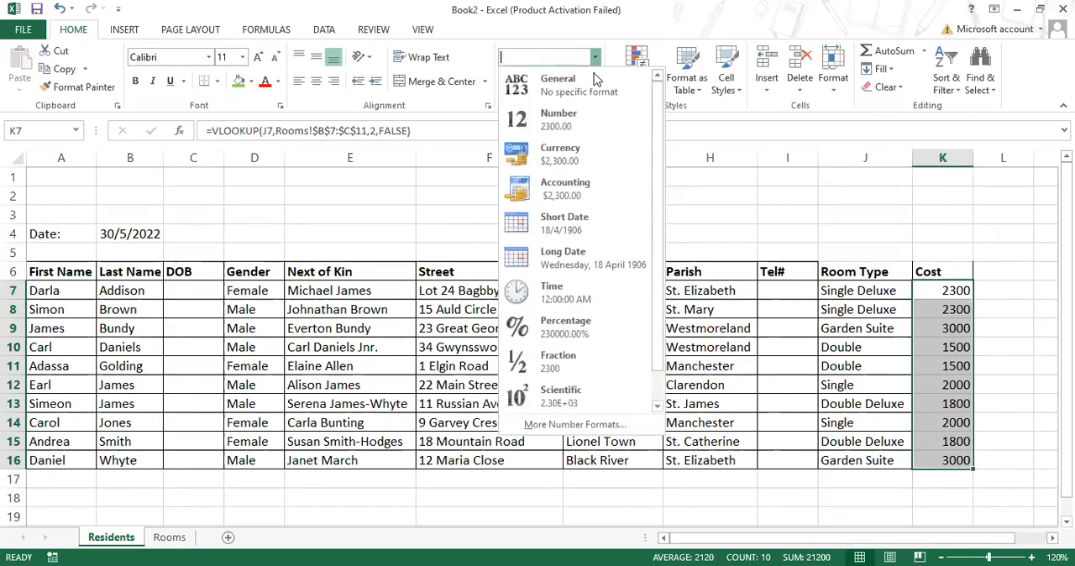
pyautogui.click(585, 156)
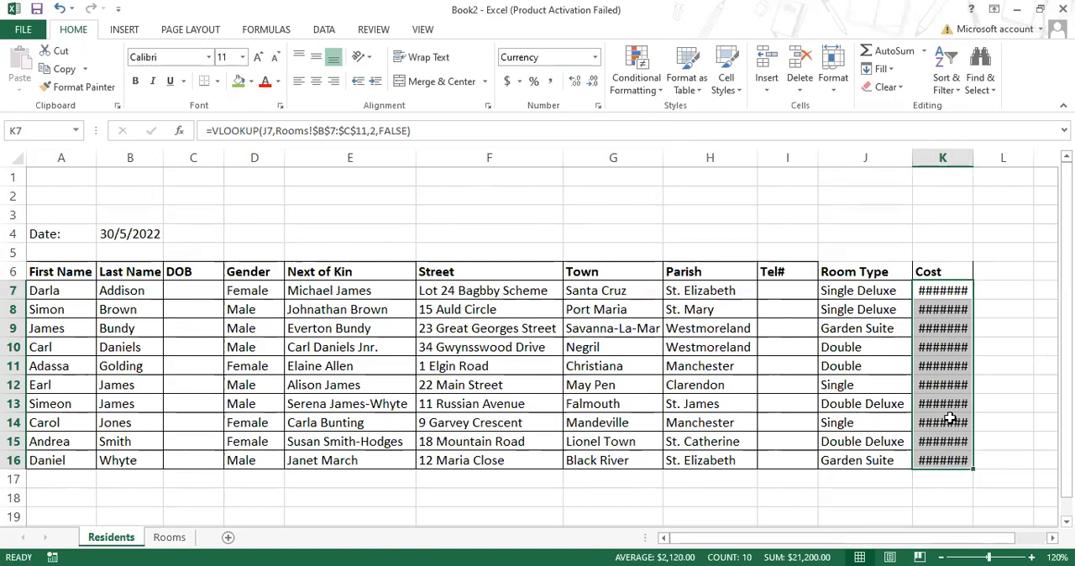
pyautogui.doubleClick(974, 158)
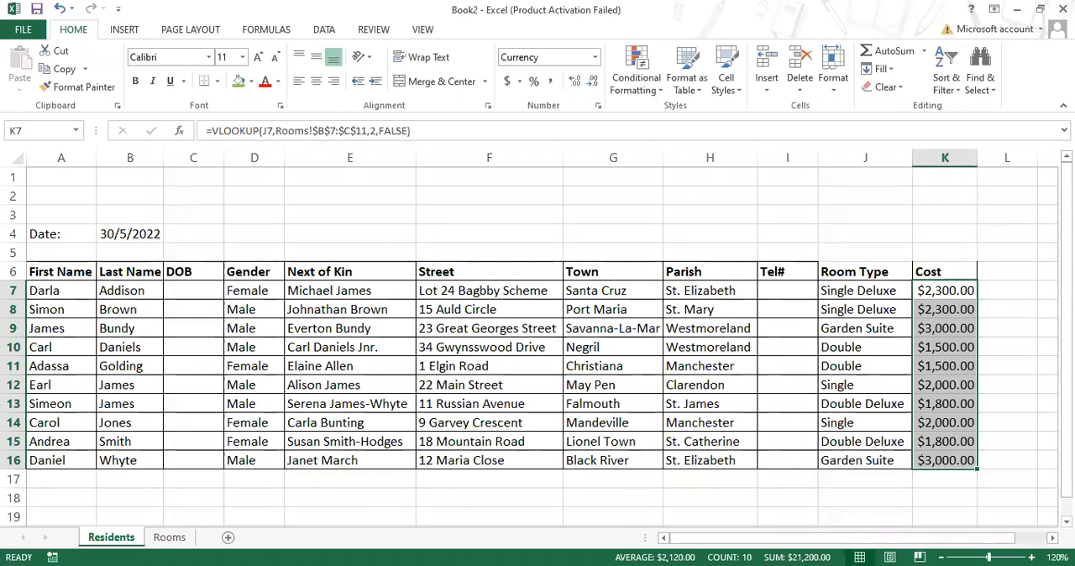
# - Switch to the Portfolio Assignment in Word and read item 7 on the No. of Nights and Amount Due columns
pyautogui.hotkey('alt', 'Tab')
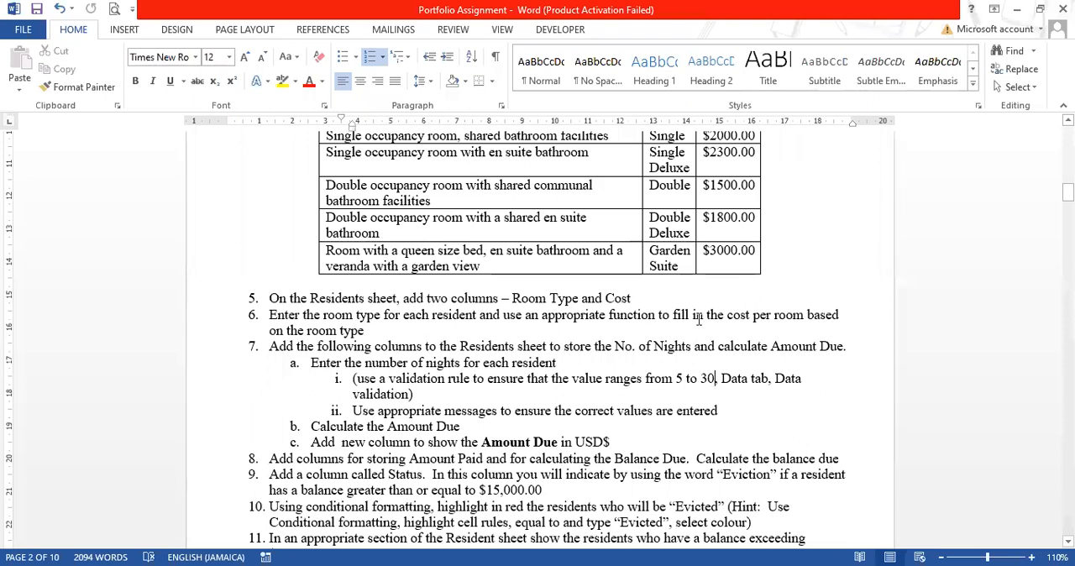
pyautogui.scroll(-1, 378, 332)
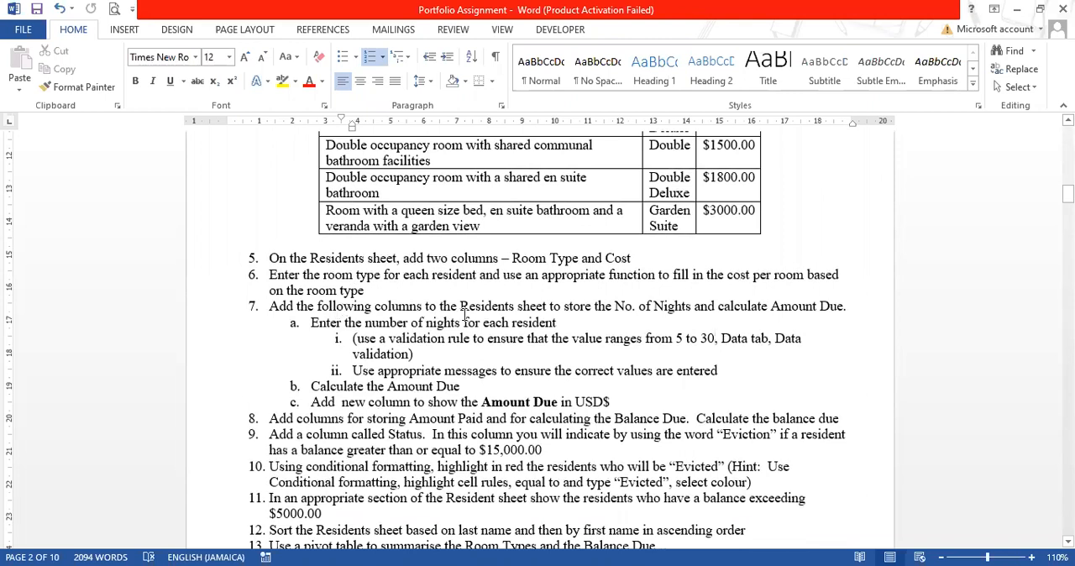
# - Switch back to the Excel workbook and enter the headings No. of Night in L6 and Amount Due in M6 of the Residents sheet
pyautogui.click(649, 306)
pyautogui.press('Down')
pyautogui.hotkey('alt', 'Tab')
pyautogui.click(1013, 274)
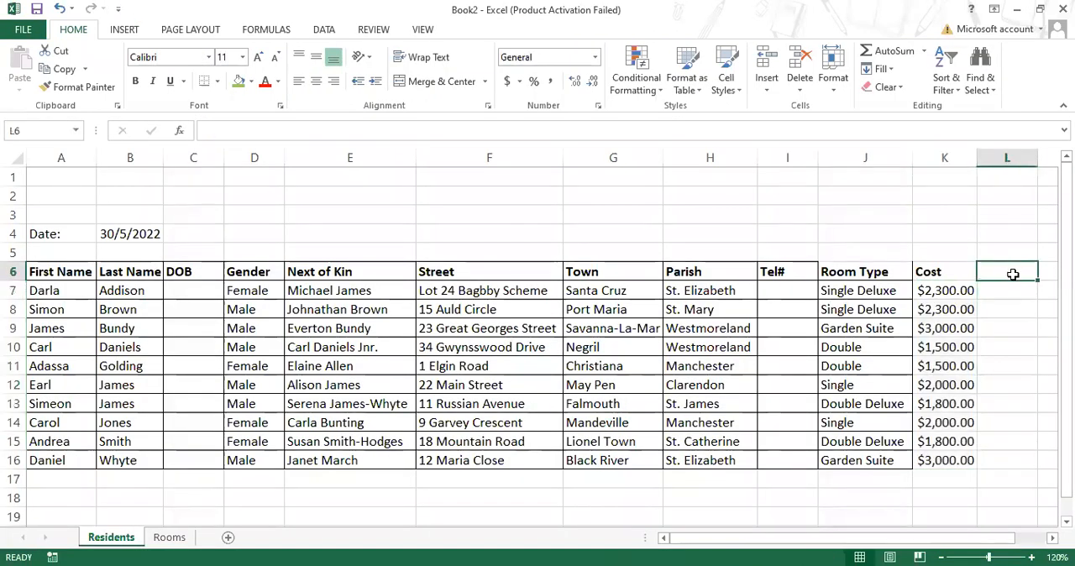
pyautogui.write('No. ')
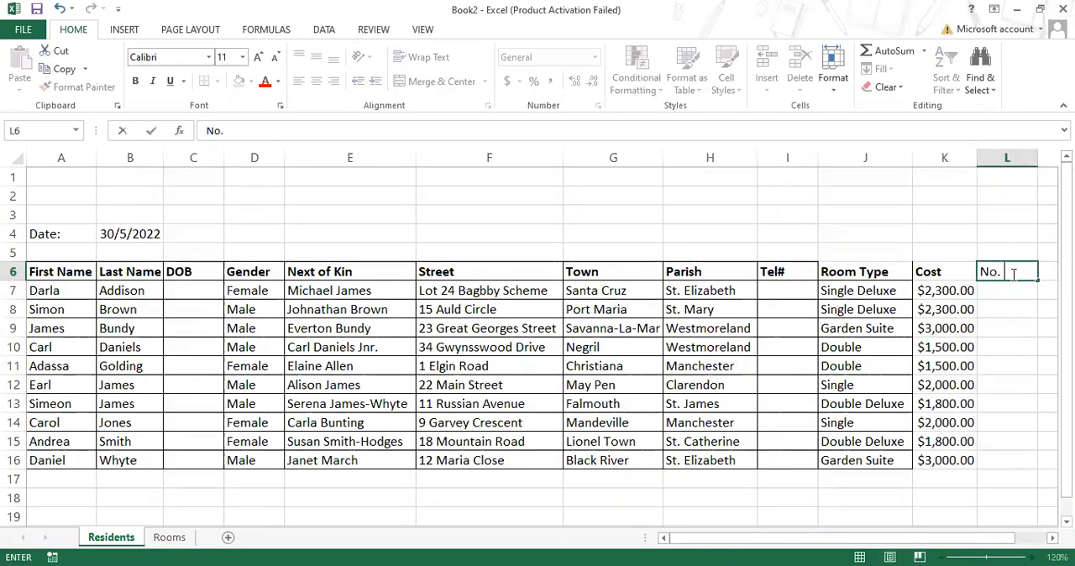
pyautogui.write('of Night')
pyautogui.press('Tab')
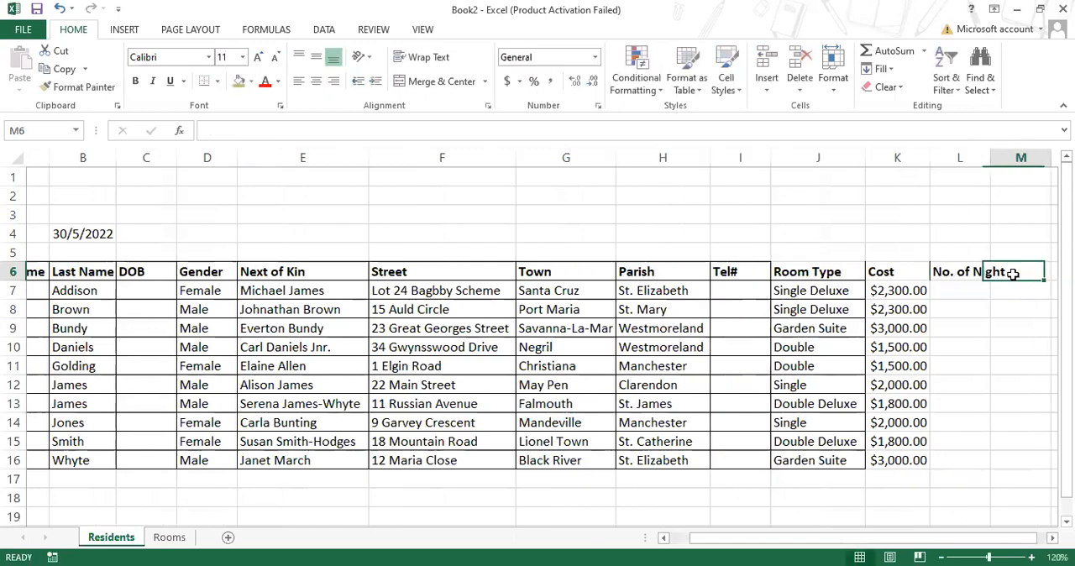
pyautogui.write('Amount')
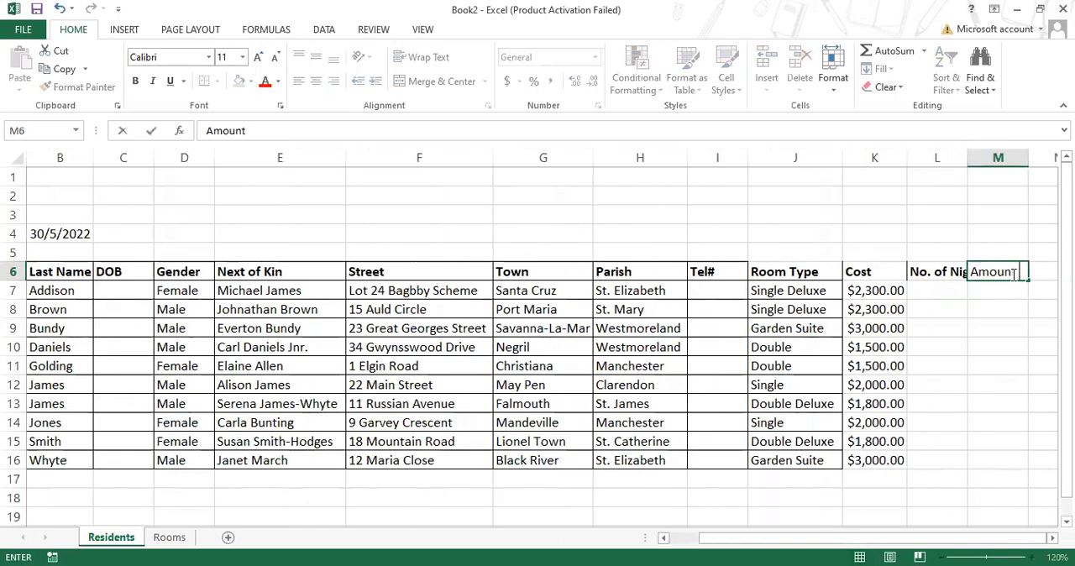
pyautogui.write(' Due')
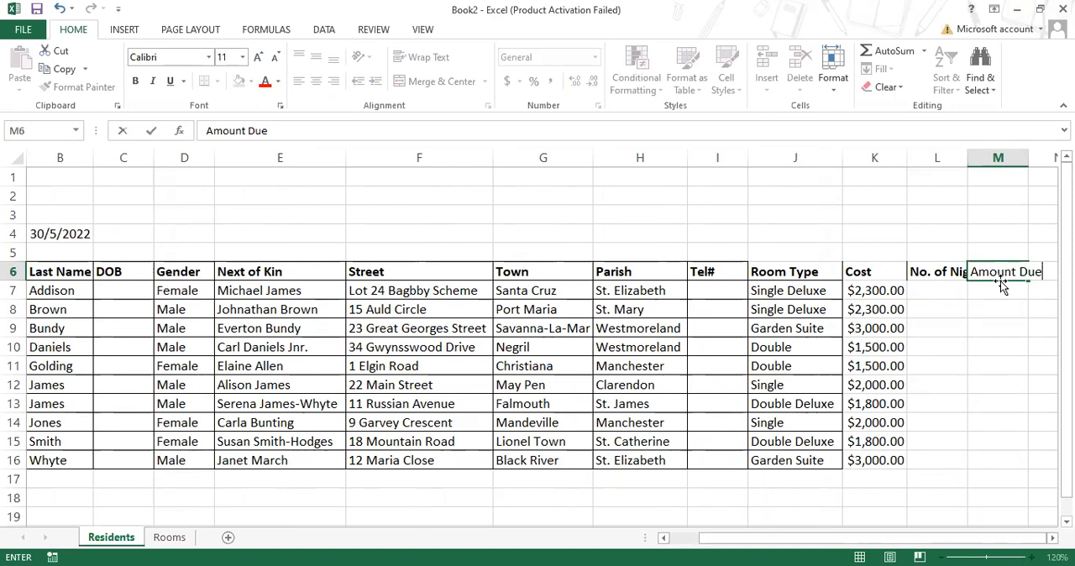
pyautogui.click(991, 329)
# - Autofit column L and correct the heading in L6 to No. of Nights
pyautogui.click(948, 270)
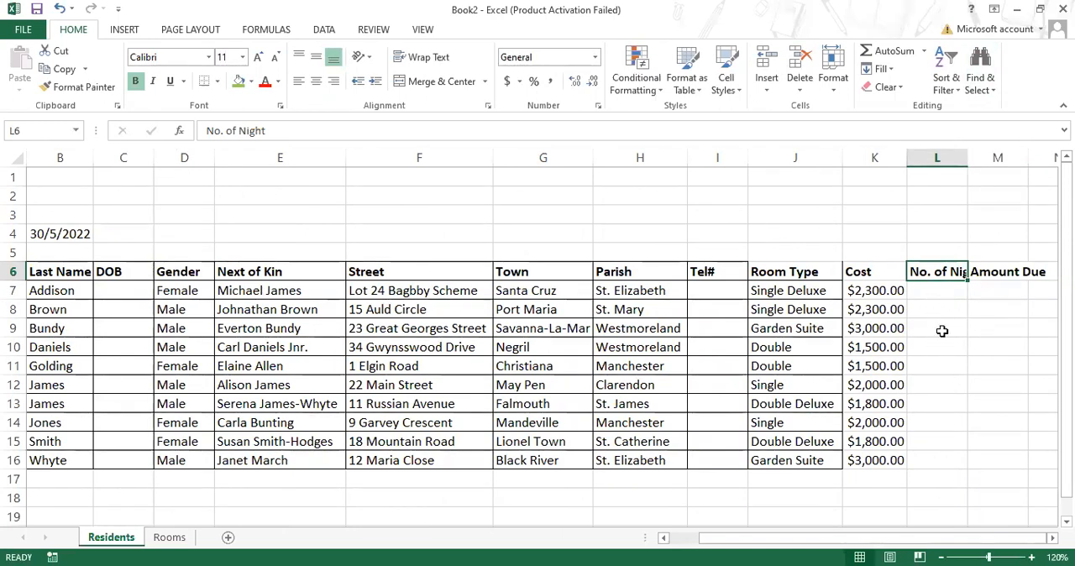
pyautogui.doubleClick(967, 157)
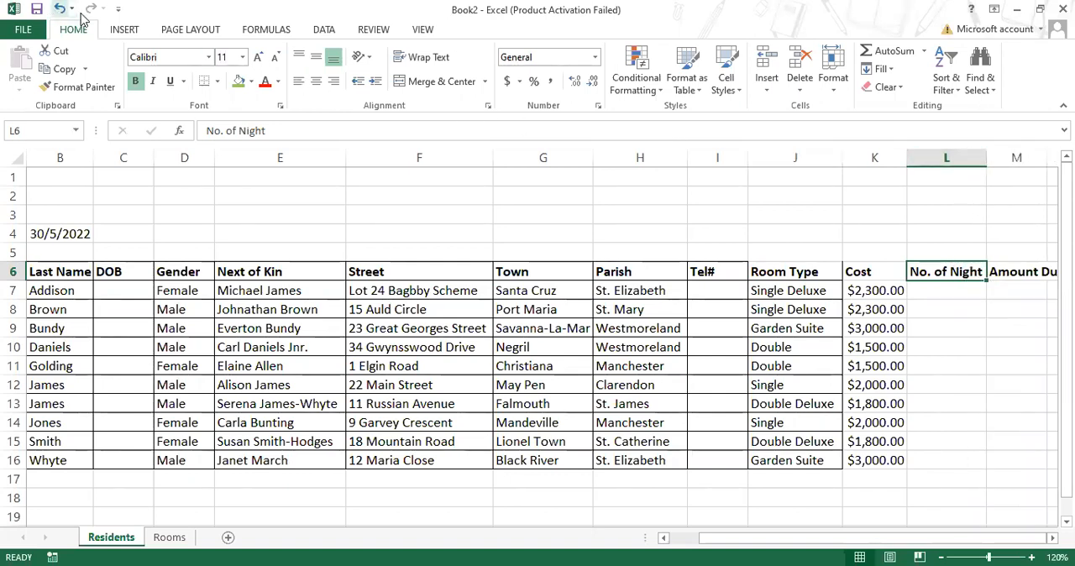
pyautogui.click(277, 128)
pyautogui.write('s')
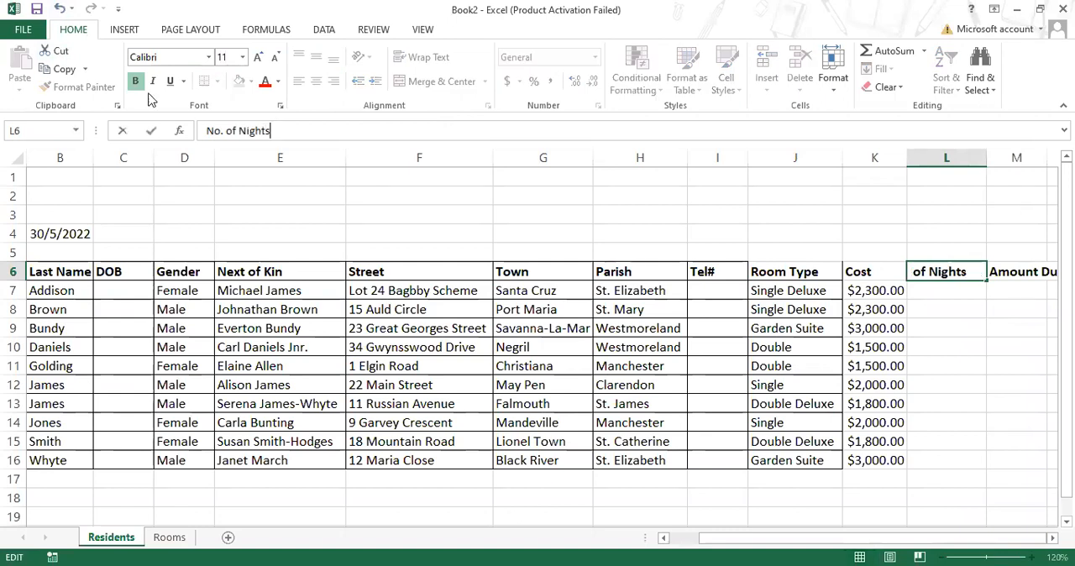
pyautogui.click(934, 349)
# - Narrow column L and wrap the text of its heading in L6
pyautogui.moveTo(987, 153); pyautogui.dragTo(962, 157)
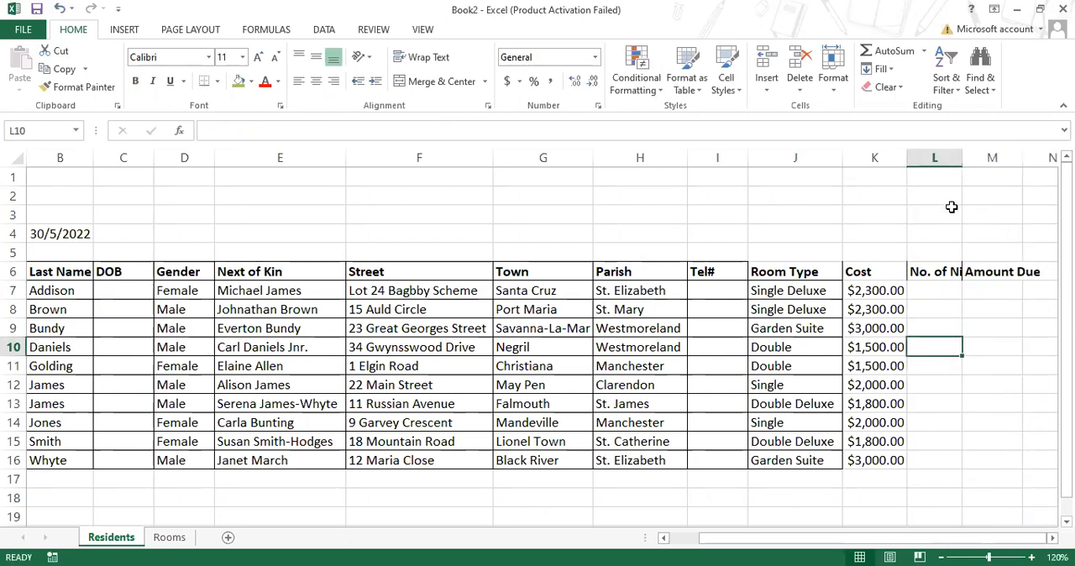
pyautogui.click(935, 265)
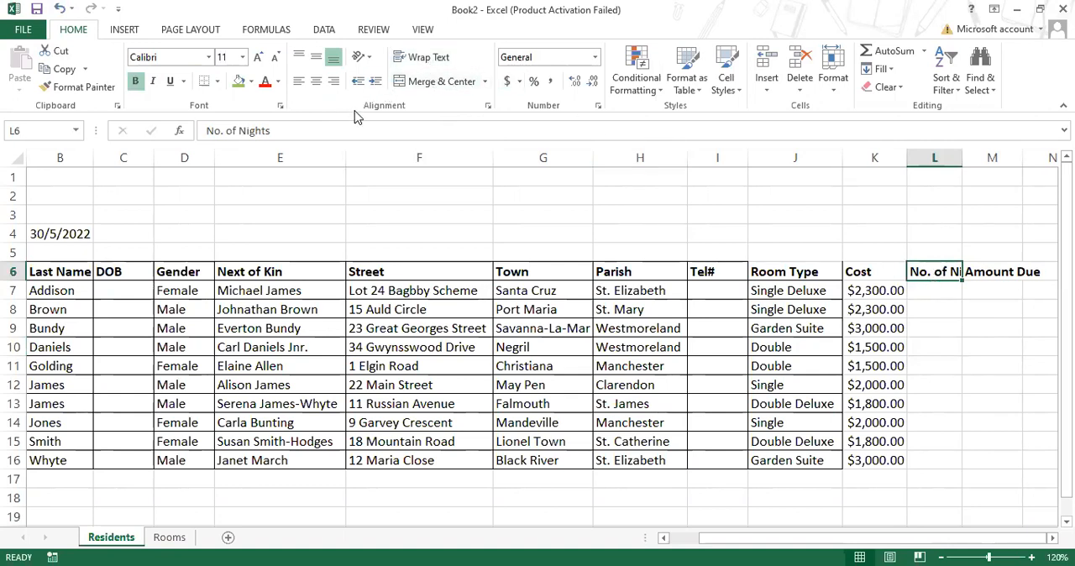
pyautogui.click(430, 60)
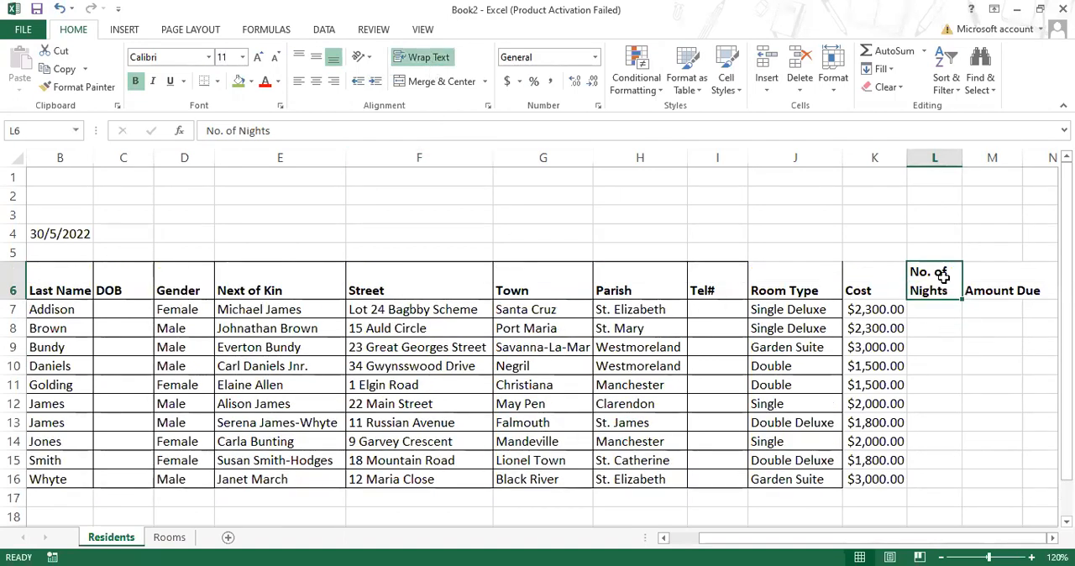
# - Autofit column M to the Amount Due heading and select L7
pyautogui.click(998, 289)
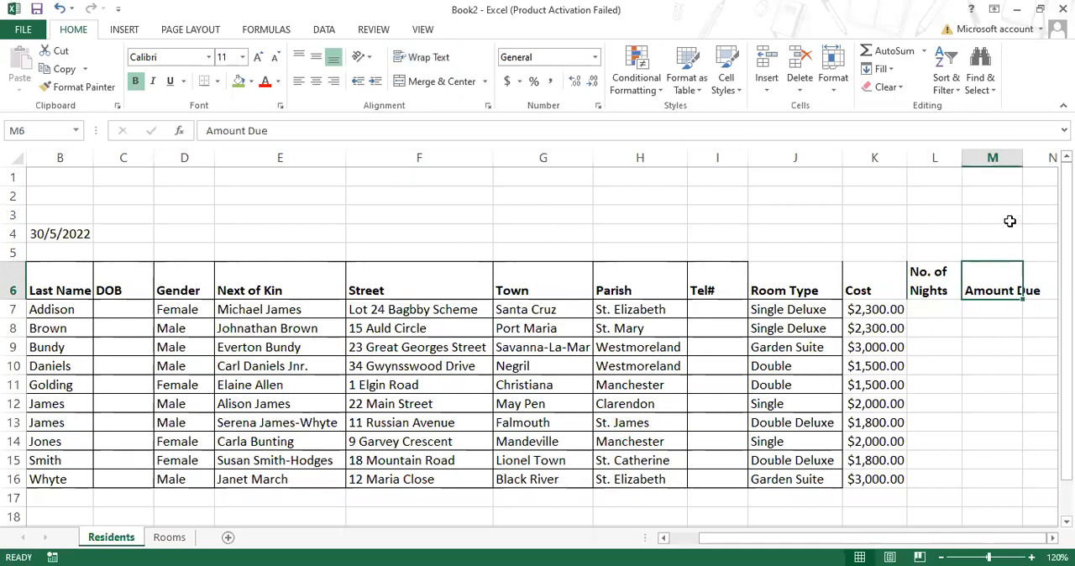
pyautogui.doubleClick(1021, 151)
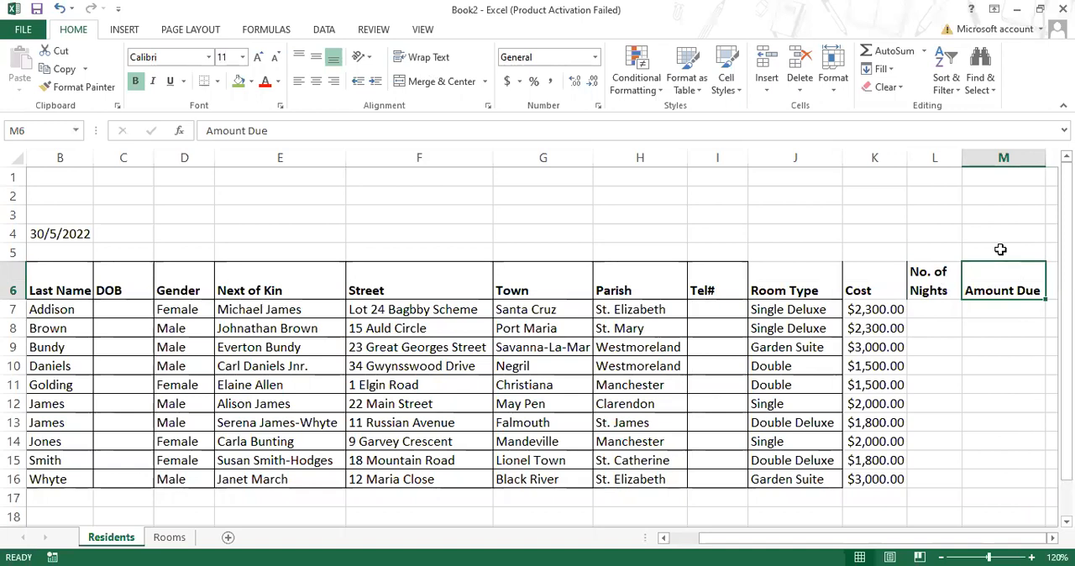
pyautogui.click(945, 308)
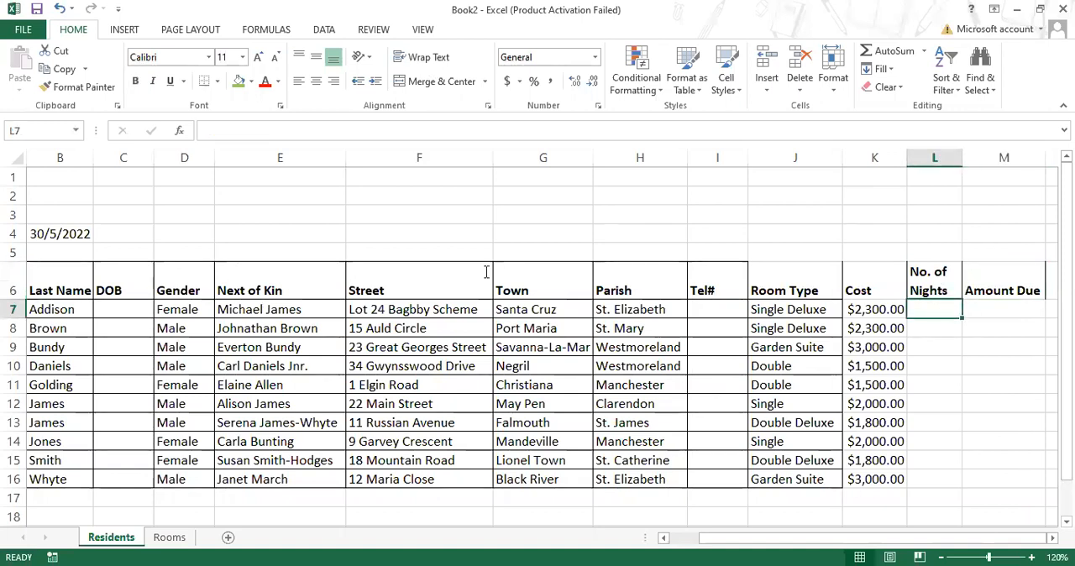
# - Switch to the Portfolio Assignment in Word and read the room pricing details and item 7a on validating the number of nights
pyautogui.hotkey('alt', 'Tab')
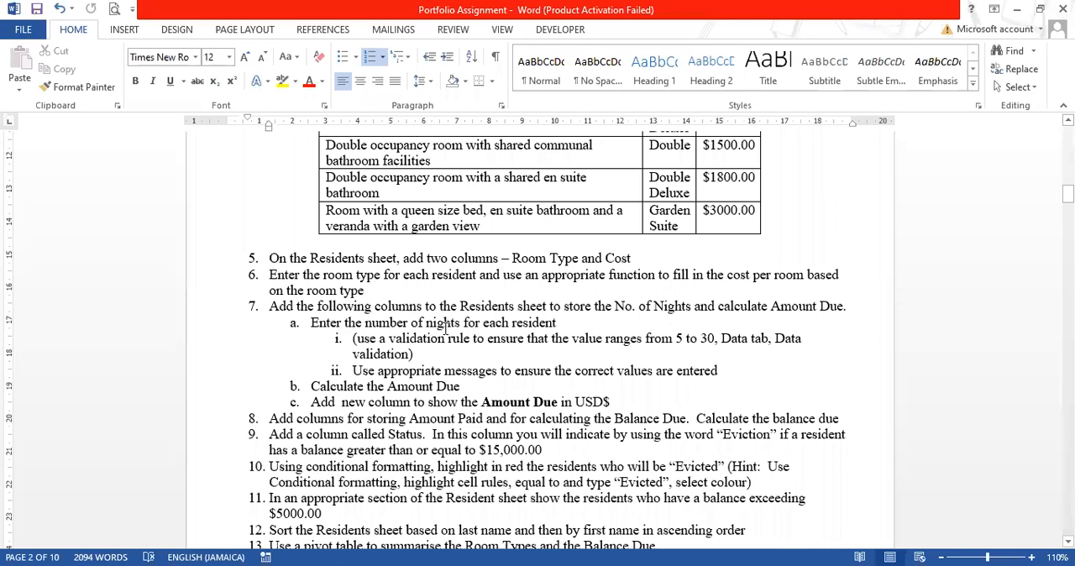
pyautogui.scroll(3, 438, 356)
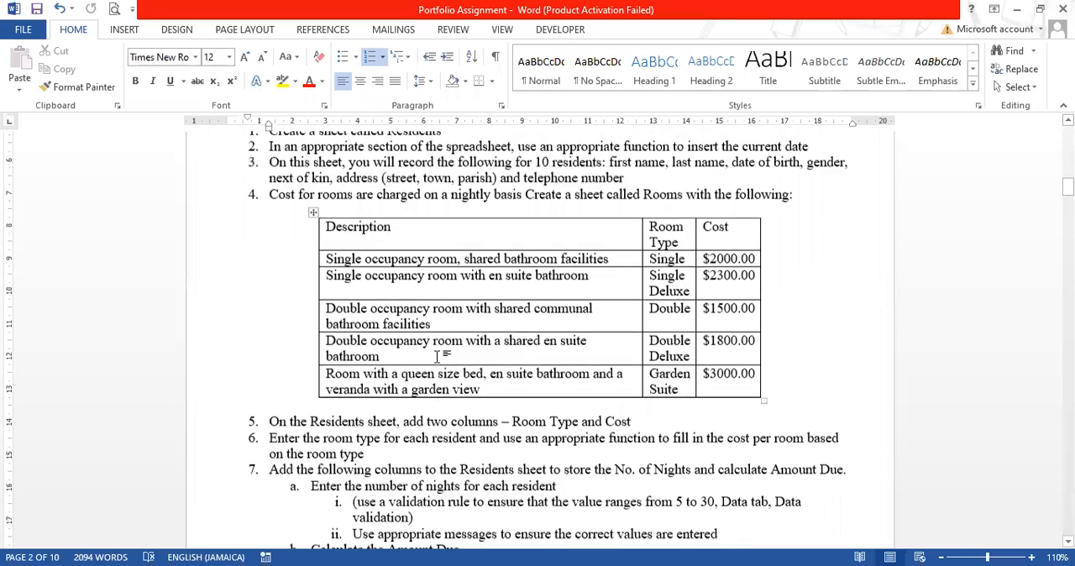
pyautogui.scroll(2, 438, 357)
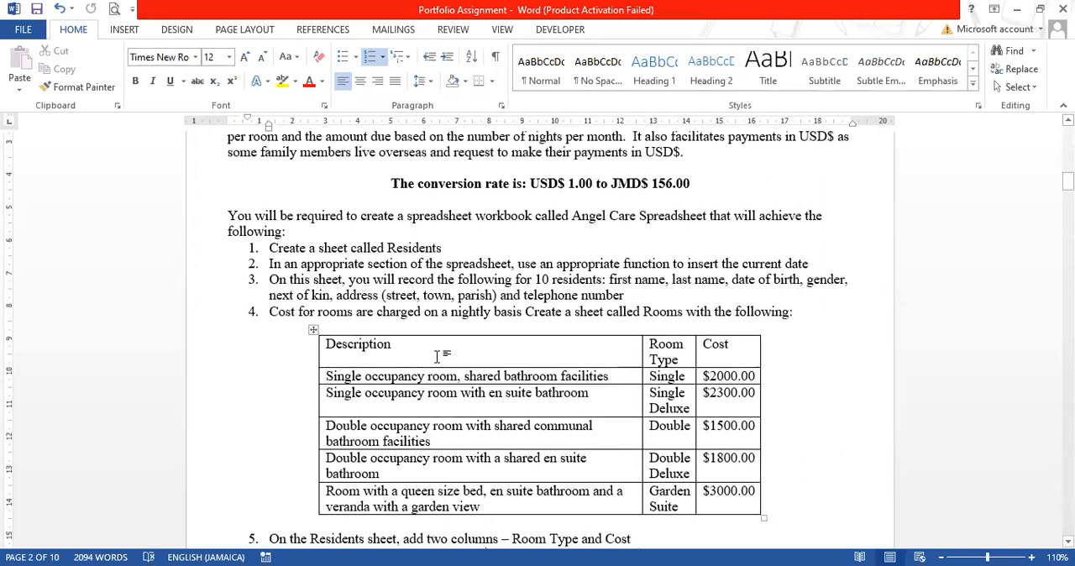
pyautogui.scroll(-4, 439, 357)
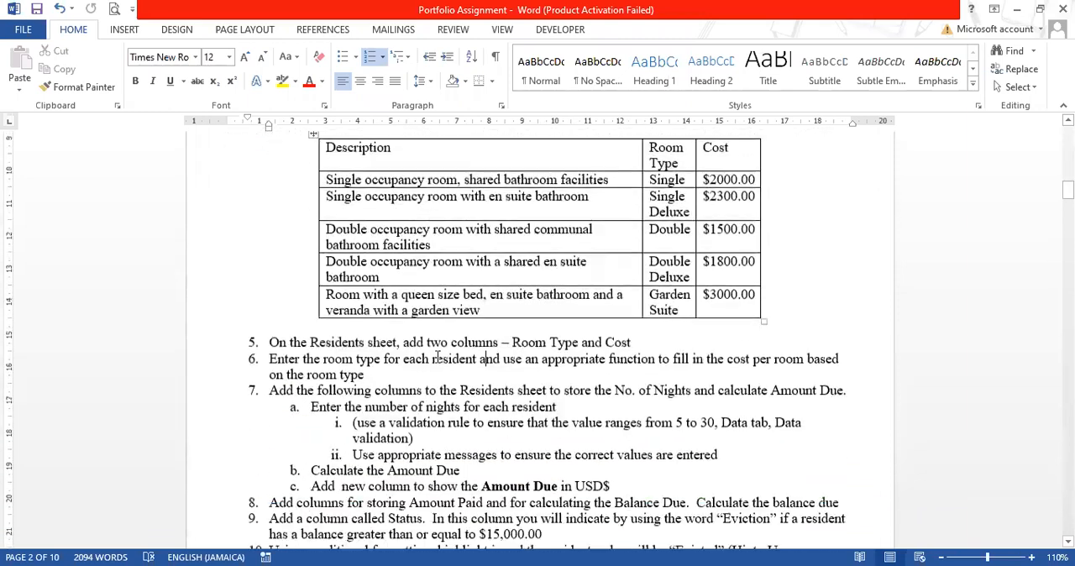
pyautogui.scroll(-3, 437, 357)
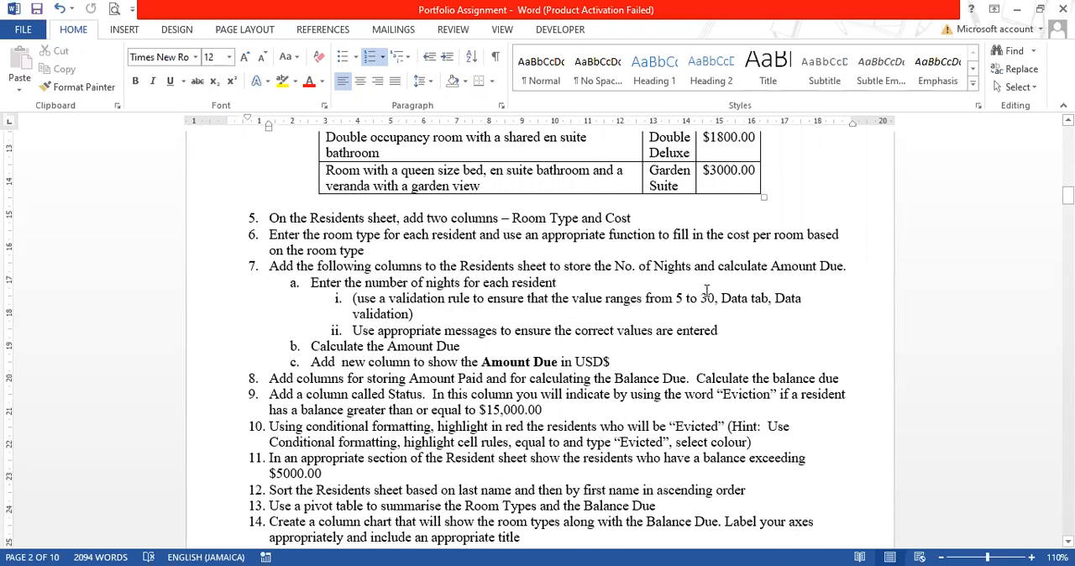
pyautogui.moveTo(722, 298); pyautogui.dragTo(799, 298)
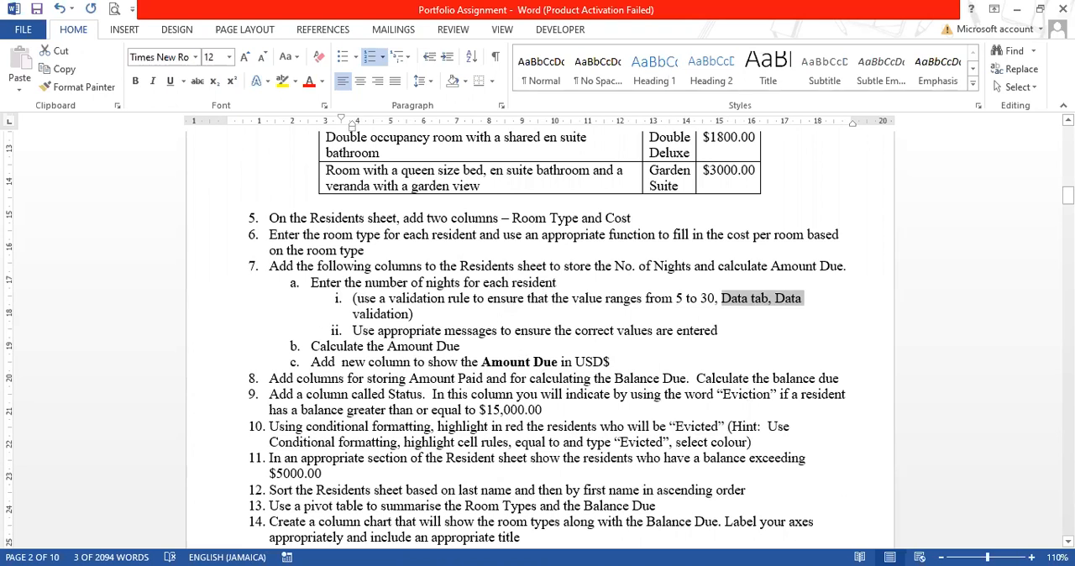
# - Return to the Excel workbook, select the whole No. of Nights column L and open the Data Validation settings for it
pyautogui.hotkey('alt', 'Tab')
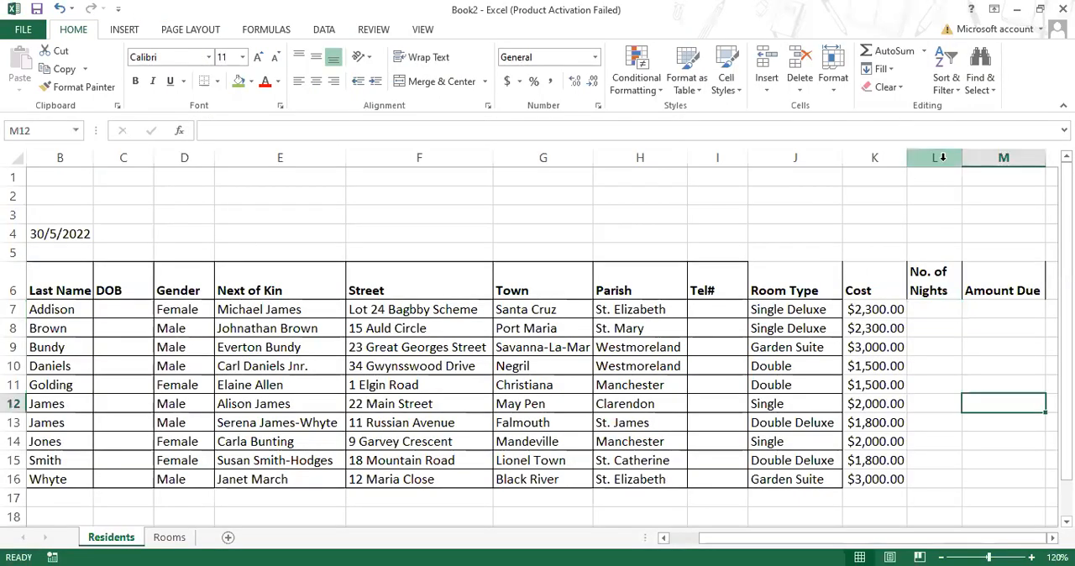
pyautogui.scroll(-1, 944, 416)
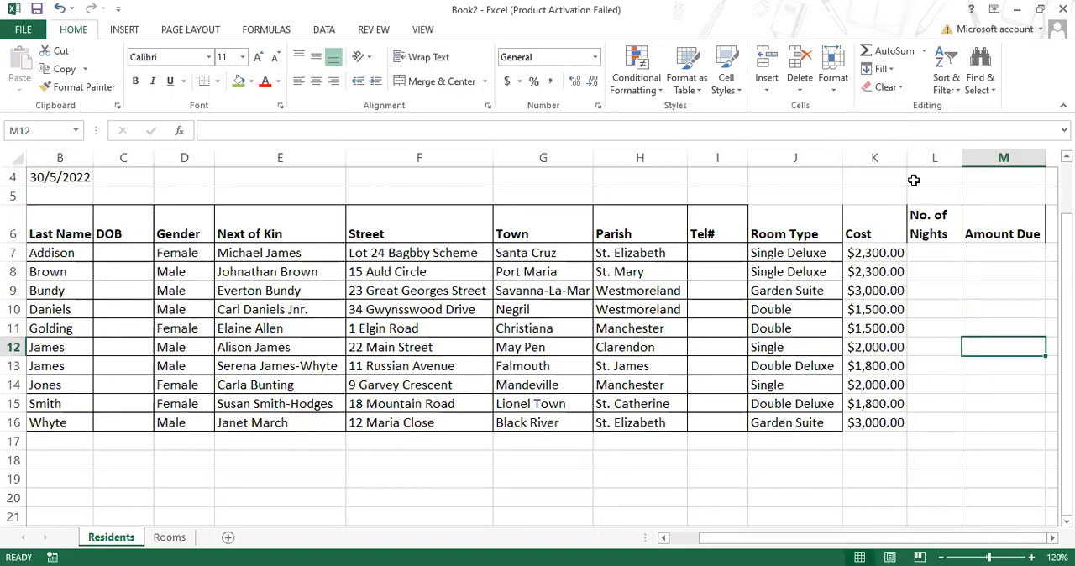
pyautogui.click(926, 441)
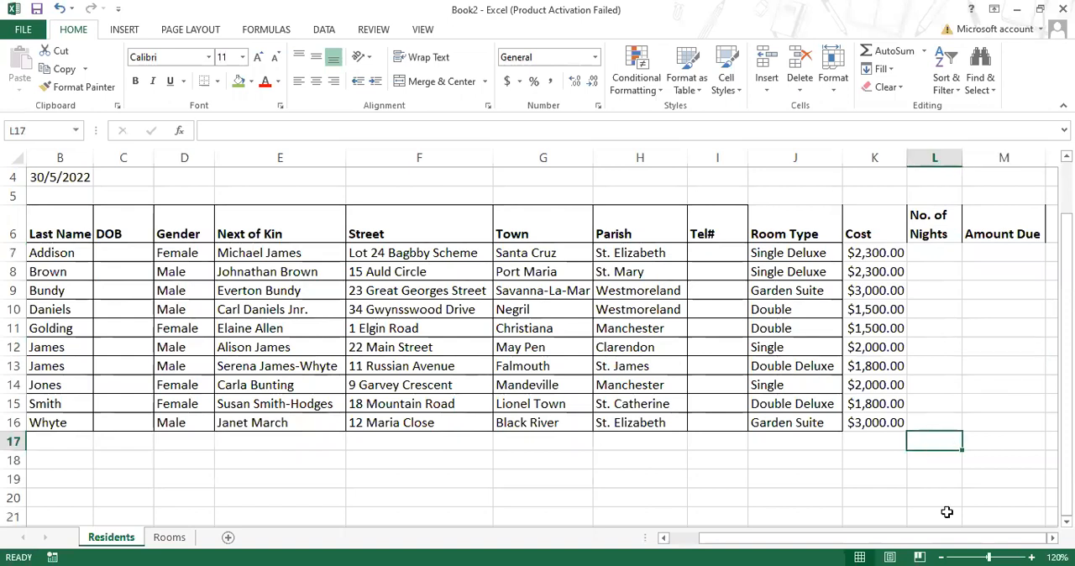
pyautogui.moveTo(936, 251); pyautogui.dragTo(926, 421)
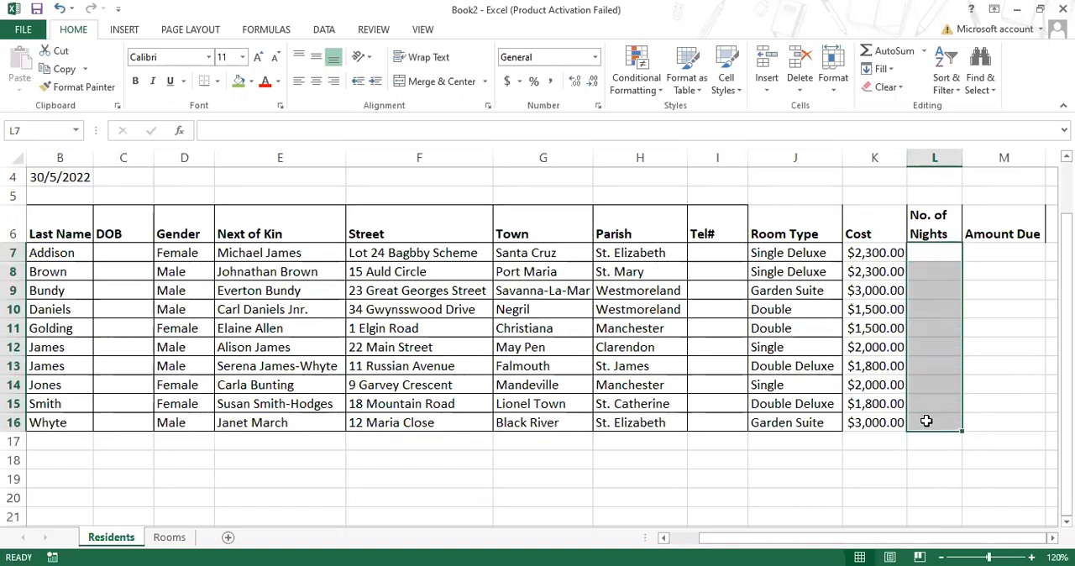
pyautogui.click(938, 157)
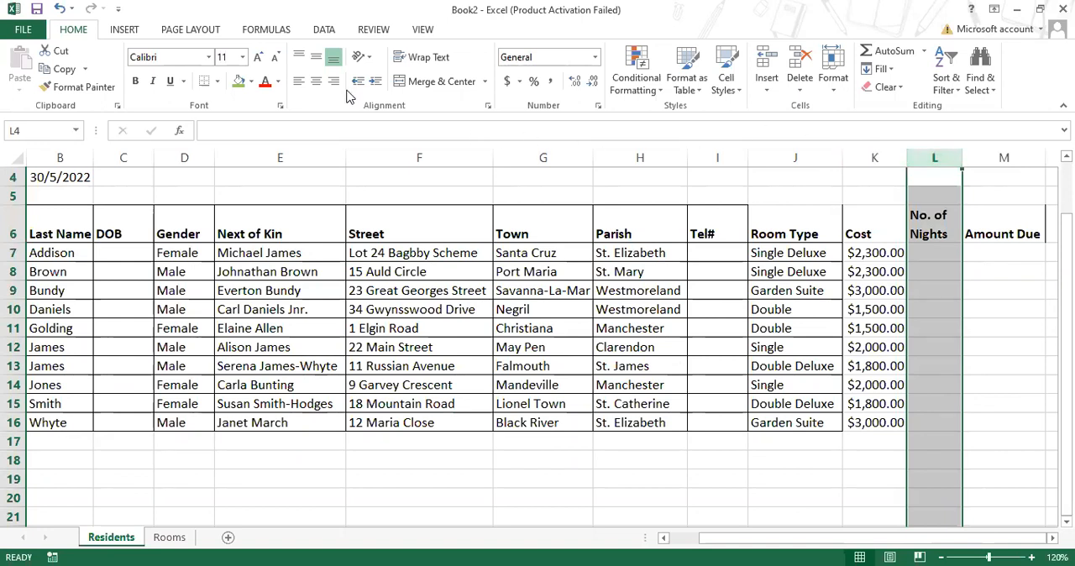
pyautogui.click(331, 31)
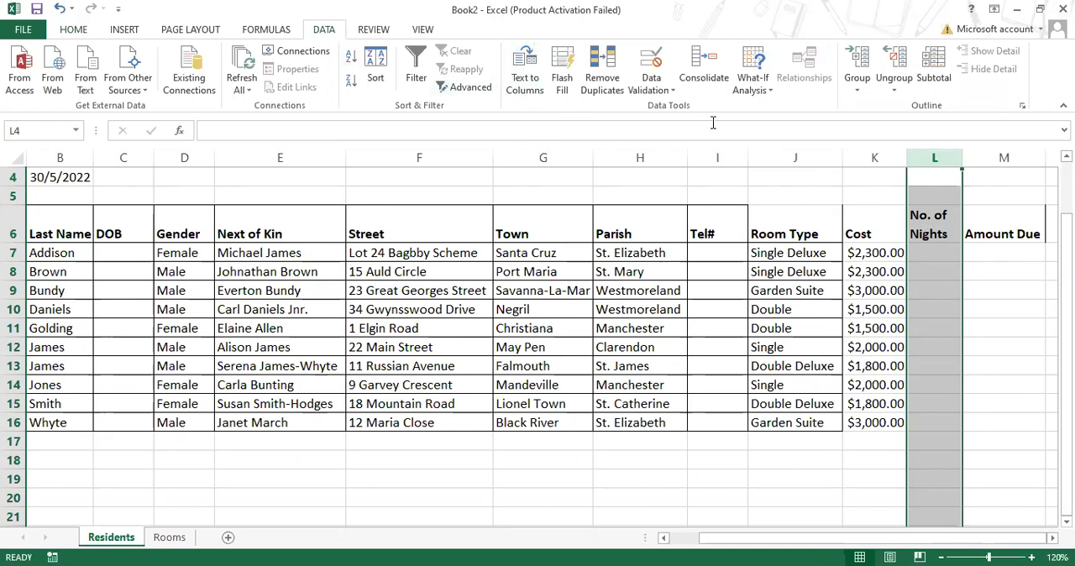
pyautogui.click(669, 97)
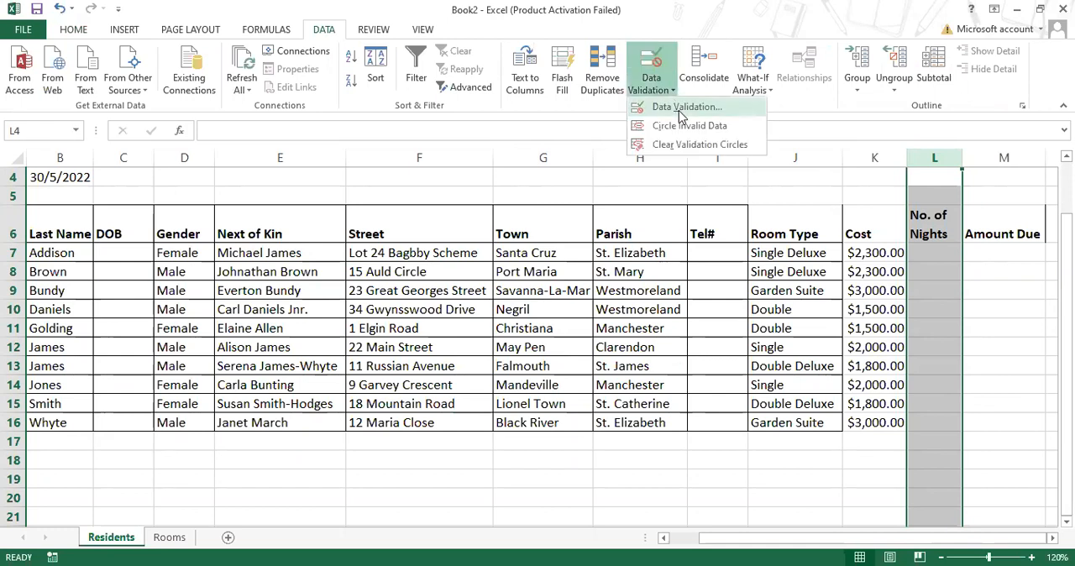
pyautogui.click(682, 109)
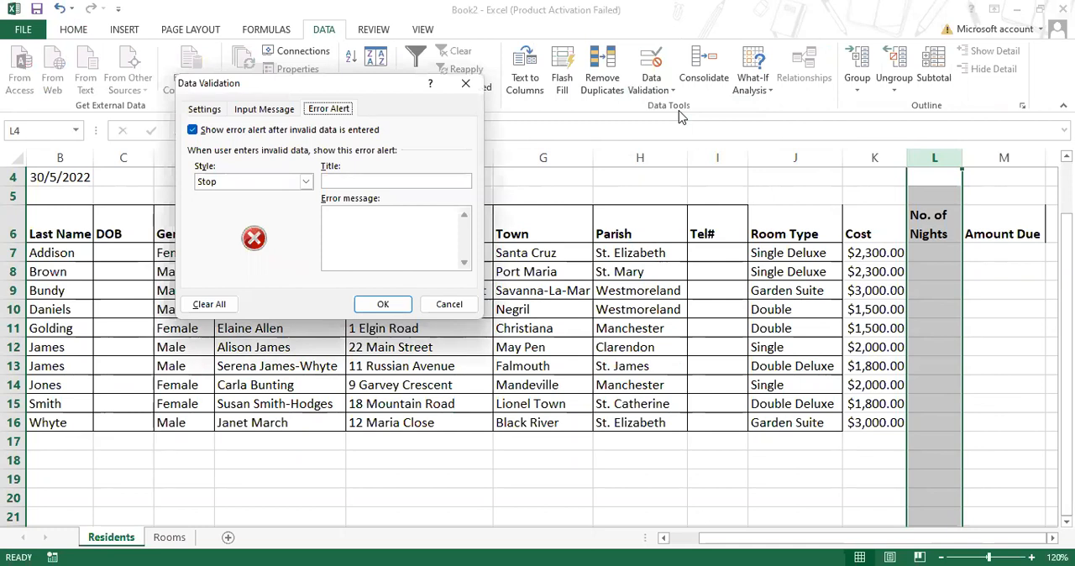
# - Set the validation criteria for column L to allow whole numbers between 5 and 30
pyautogui.click(305, 183)
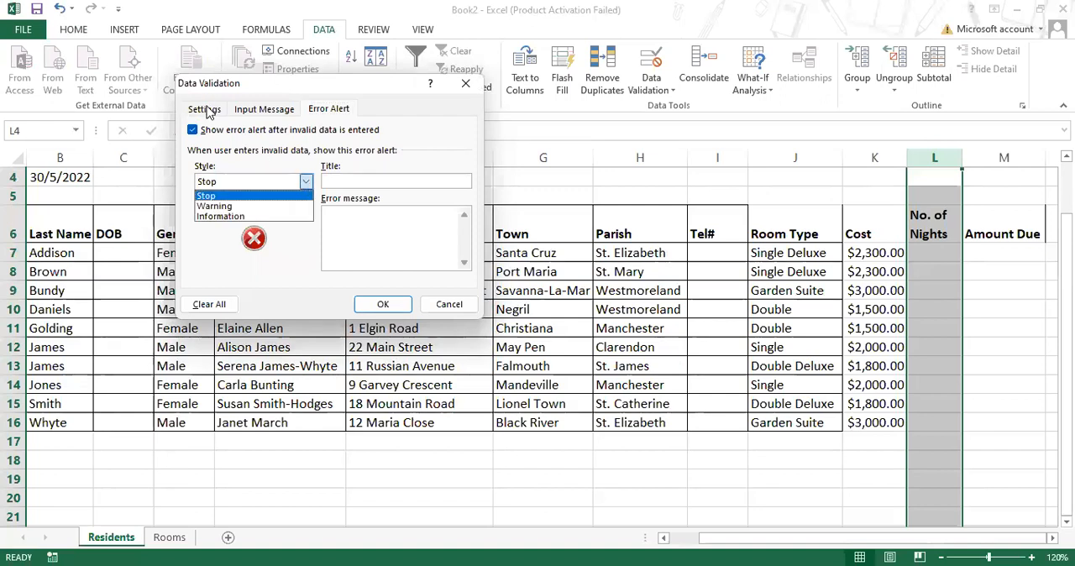
pyautogui.click(207, 110)
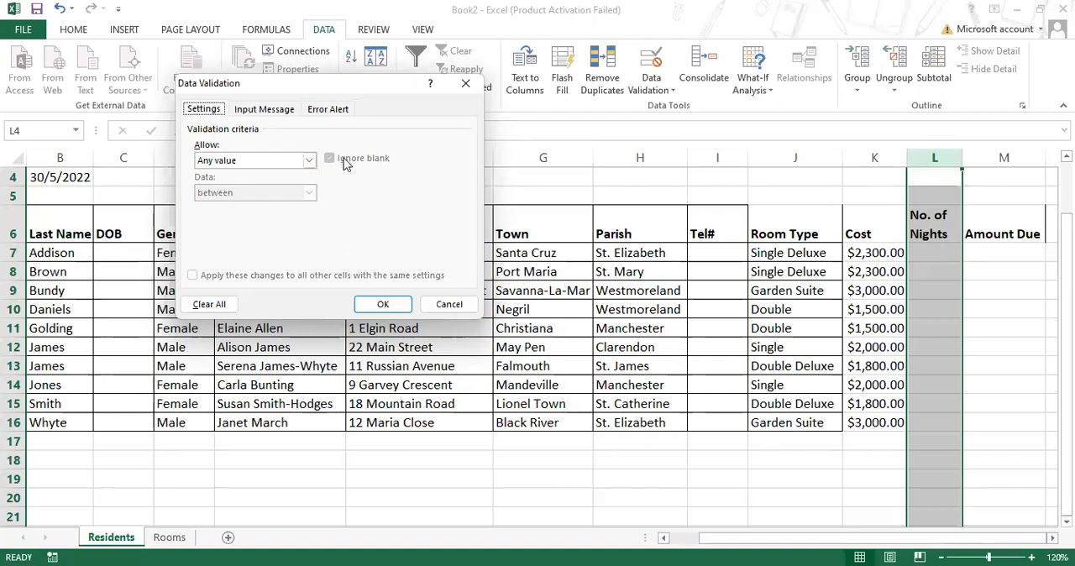
pyautogui.click(310, 161)
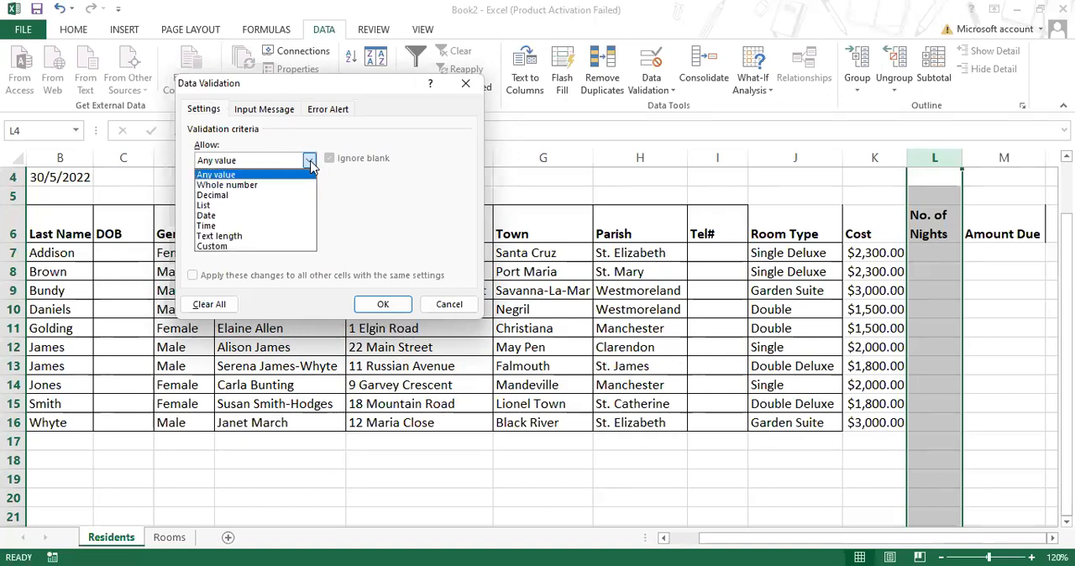
pyautogui.click(304, 185)
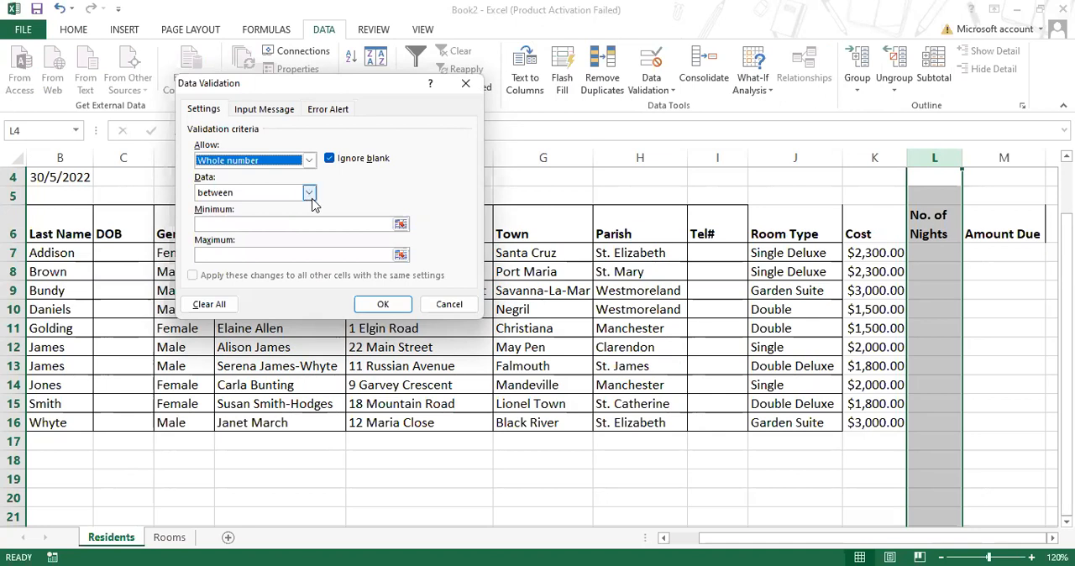
pyautogui.click(261, 226)
pyautogui.write('5')
pyautogui.click(233, 254)
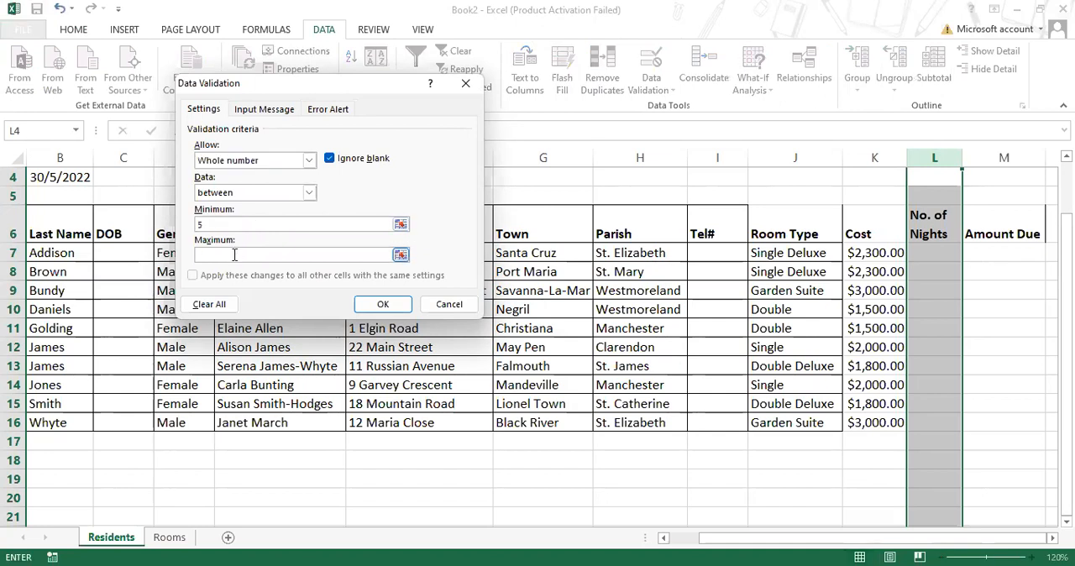
pyautogui.write('30')
# - Add the input message "Enter a value from 5 to 30" to the validation rule, without a title
pyautogui.click(263, 110)
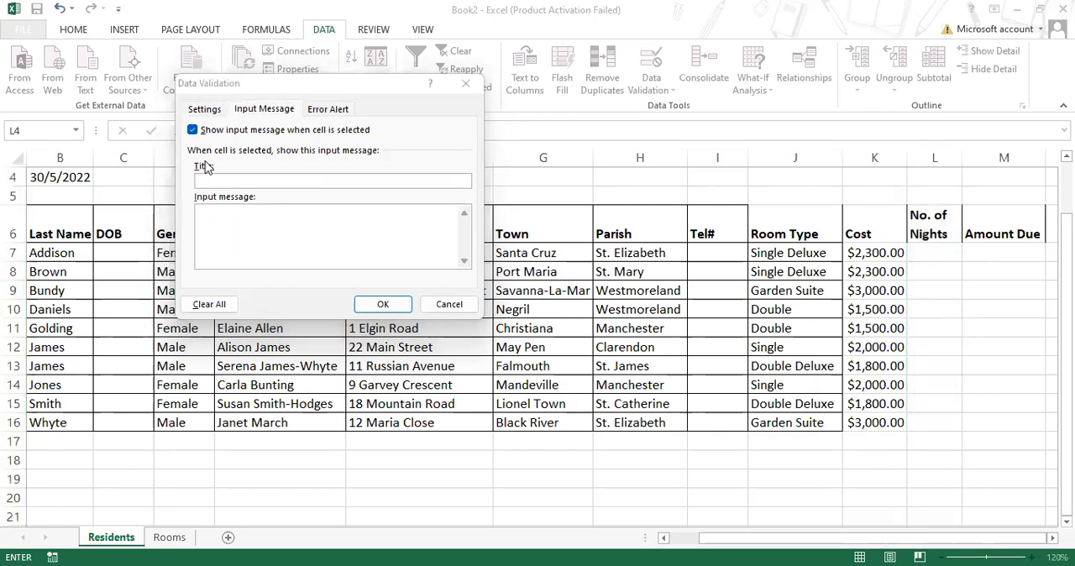
pyautogui.click(215, 215)
pyautogui.write('Enter a value from 5 to 30')
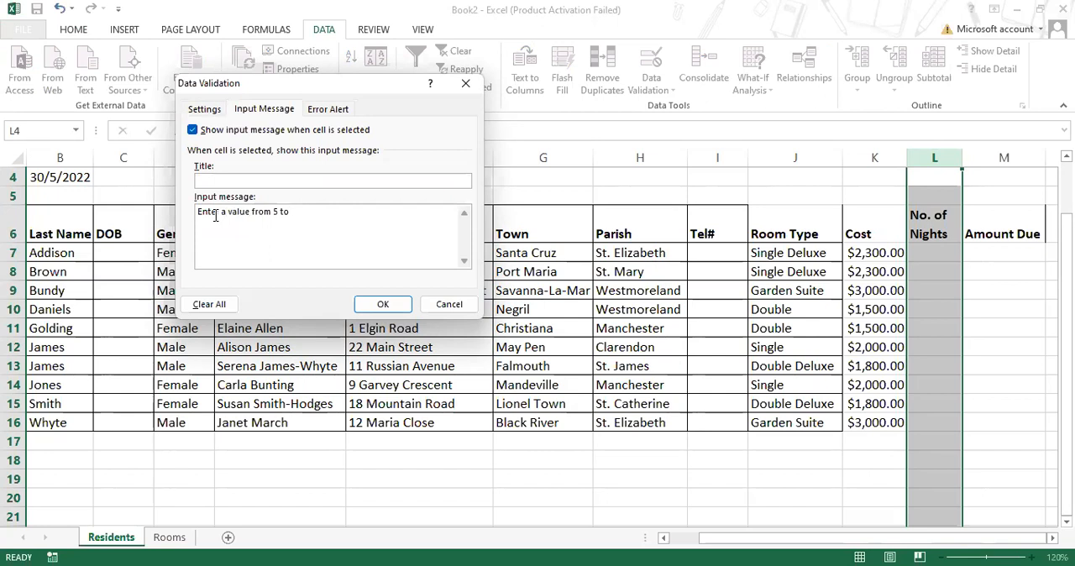
# - Add the error message "Wrong value entered. 5 to 30 accepted" to column L's validation rule with the Stop style and apply the rule
pyautogui.click(320, 110)
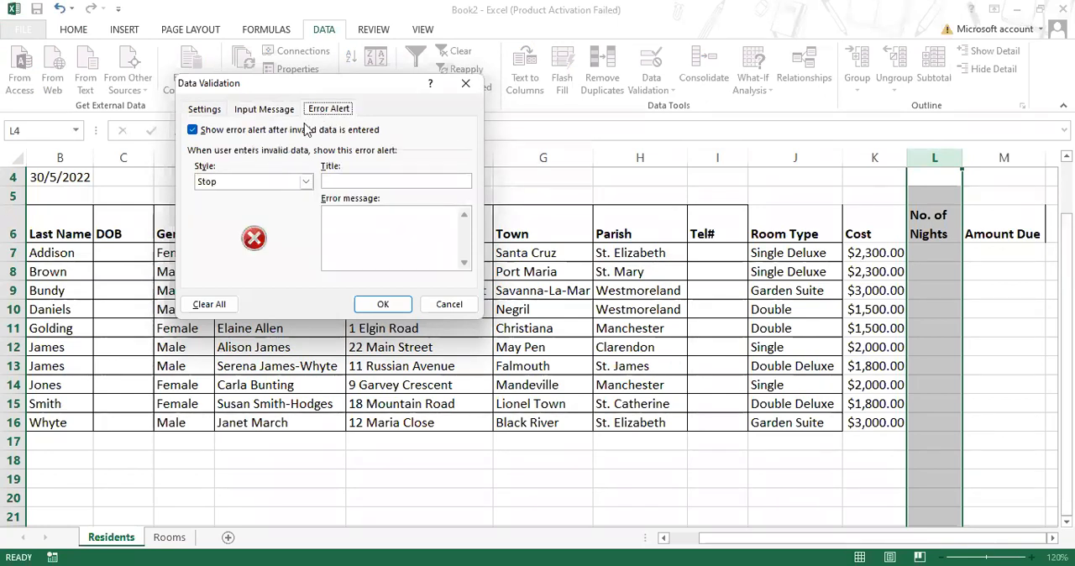
pyautogui.click(348, 216)
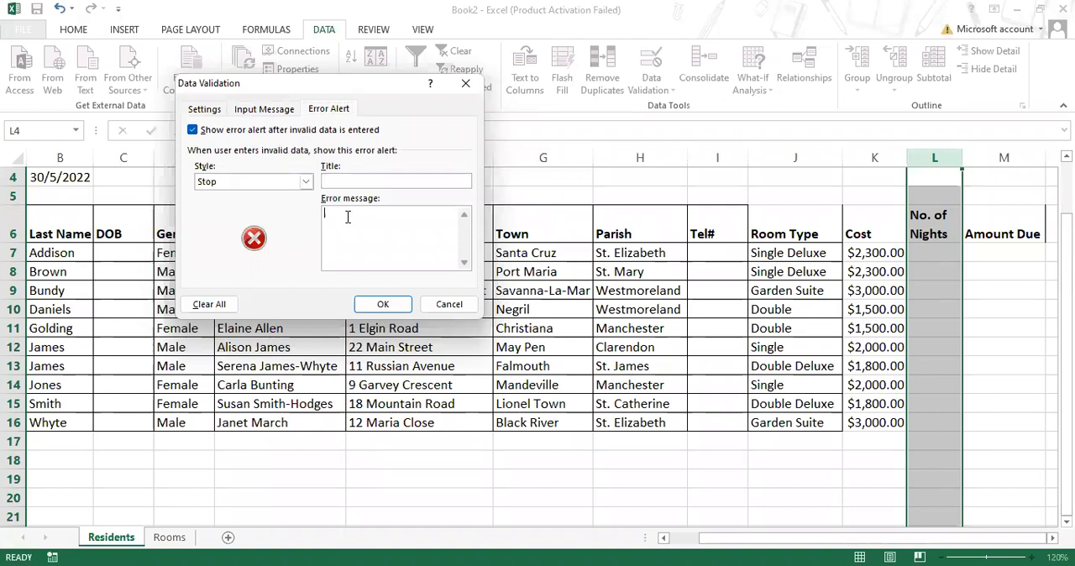
pyautogui.write('Wrong value enter')
pyautogui.press('BackSpace')
pyautogui.write('ed. 5 to 30 accepted')
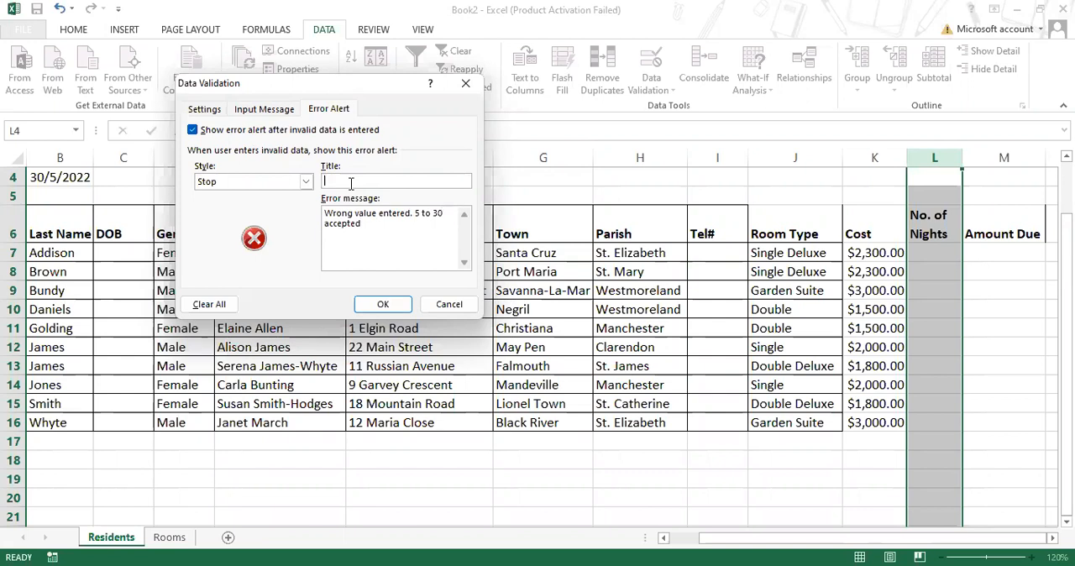
pyautogui.click(382, 309)
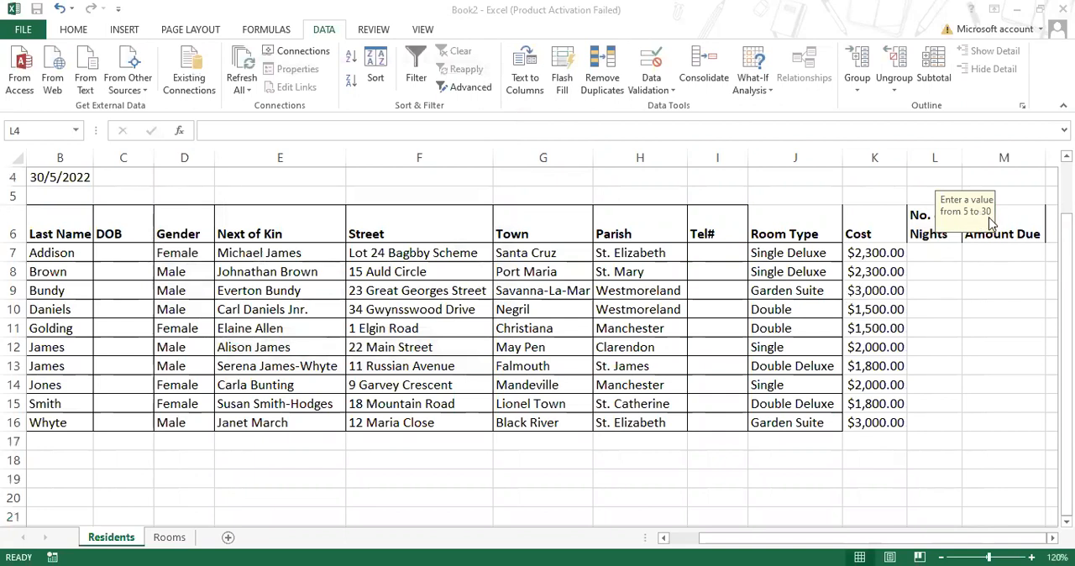
# - Check the input message on several cells down the No. of Nights column
pyautogui.click(934, 255)
pyautogui.click(923, 288)
pyautogui.click(923, 364)
pyautogui.click(924, 408)
pyautogui.click(924, 483)
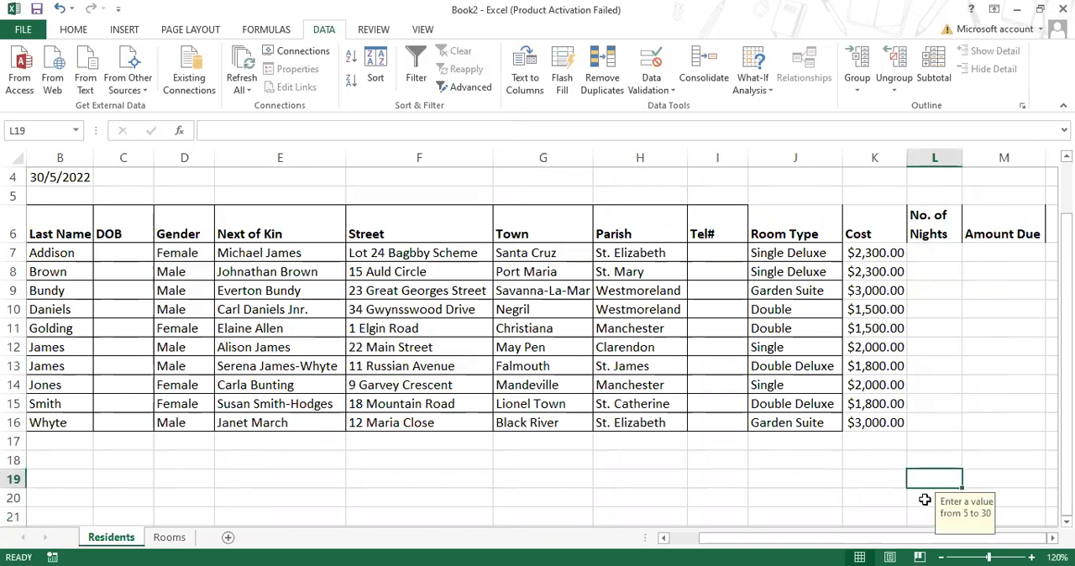
# - Test the validation rule by trying to enter 1 in cell L7, and dismiss the alert
pyautogui.click(928, 256)
pyautogui.write('1')
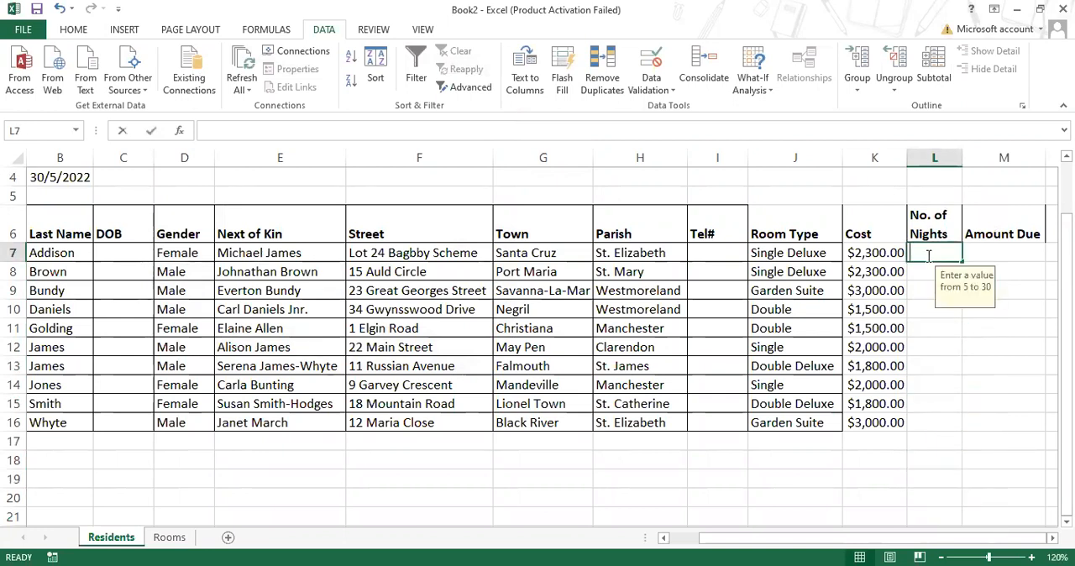
pyautogui.click(859, 284)
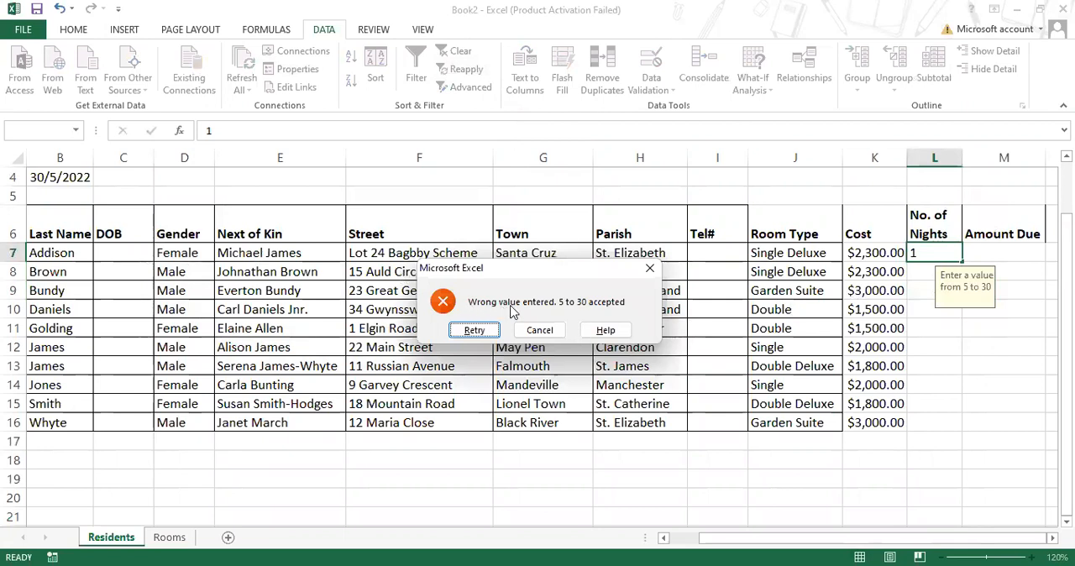
pyautogui.click(649, 268)
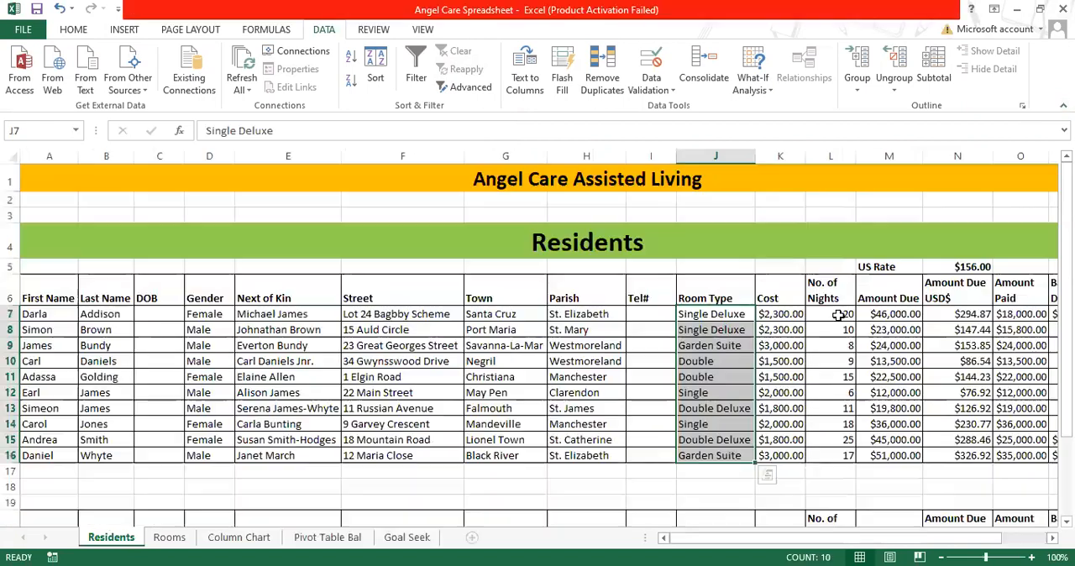
# - Copy the nights in L7:L16 of the Angel Care Spreadsheet workbook and paste them into Book2's No. of Nights column from L7
pyautogui.moveTo(837, 313); pyautogui.dragTo(845, 456)
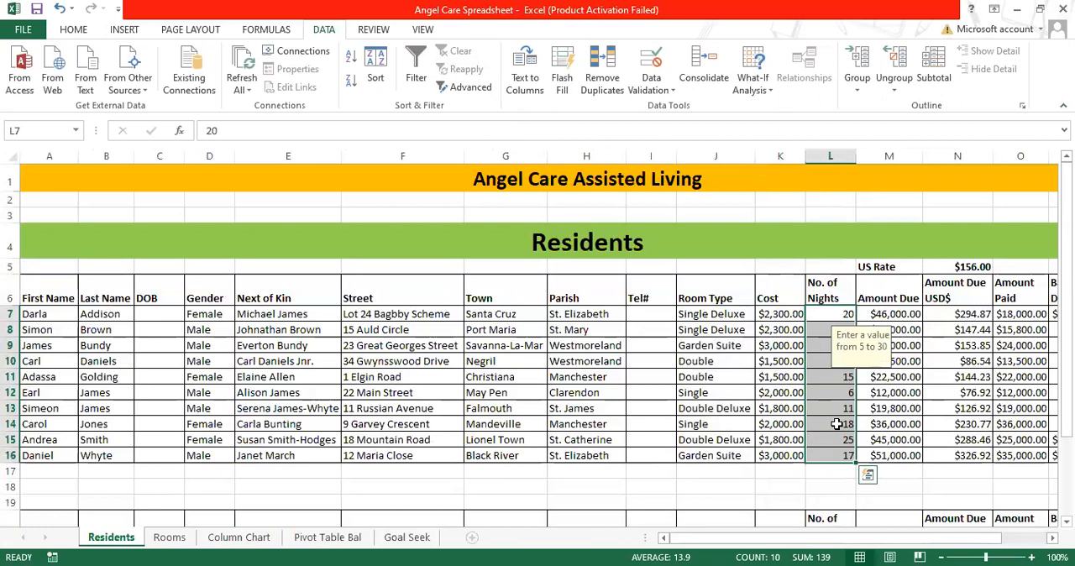
pyautogui.rightClick(838, 424)
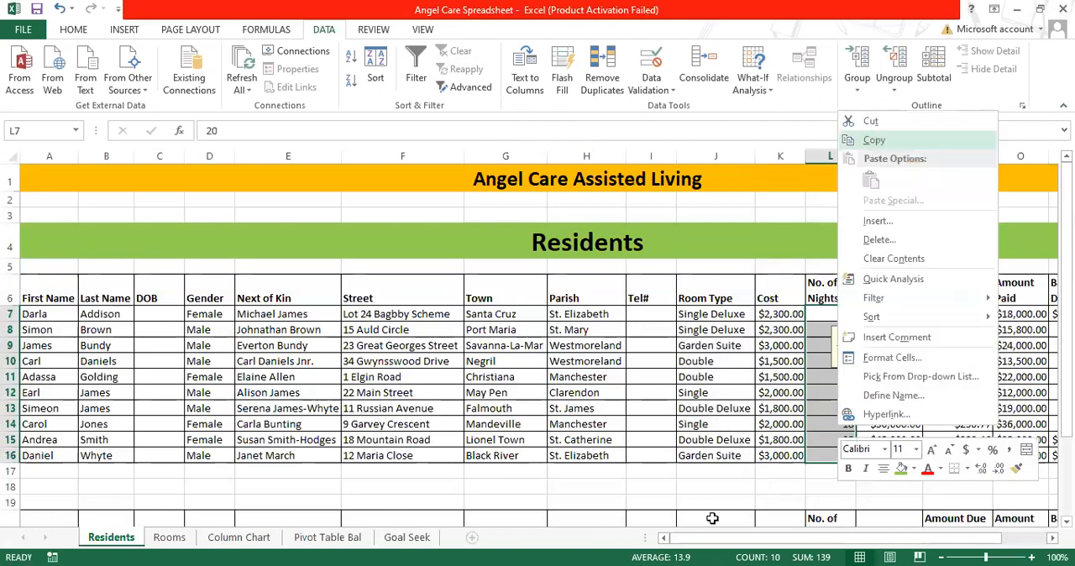
pyautogui.press('Return')
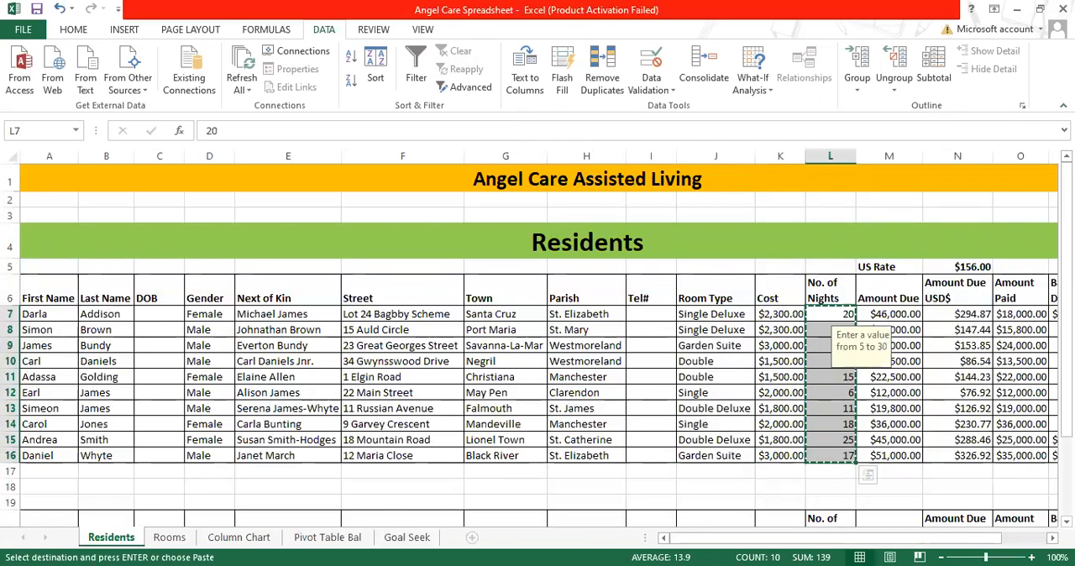
pyautogui.hotkey('alt', 'Tab')
pyautogui.rightClick(949, 252)
pyautogui.click(822, 329)
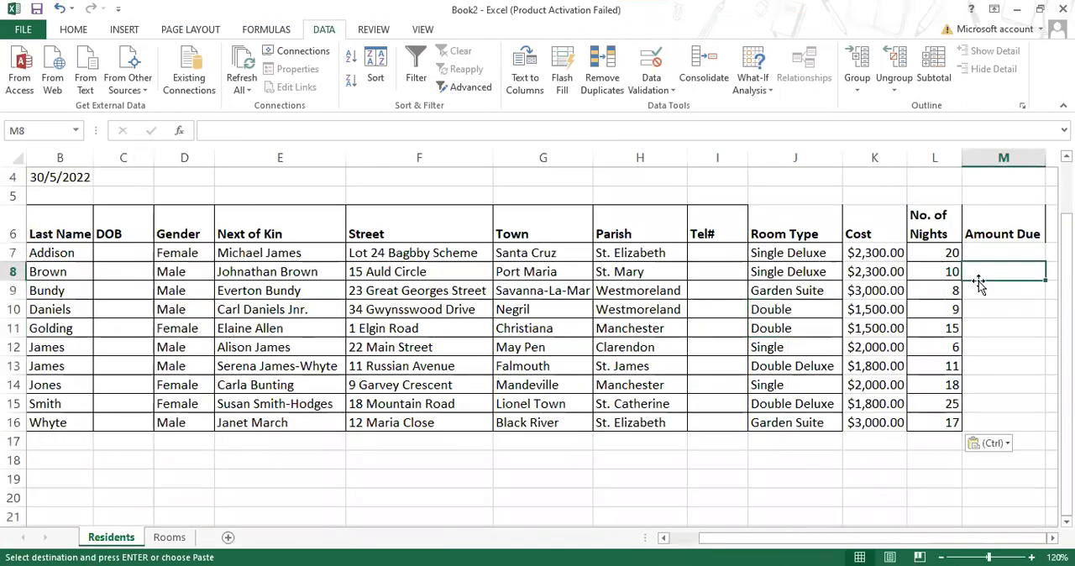
pyautogui.click(1017, 252)
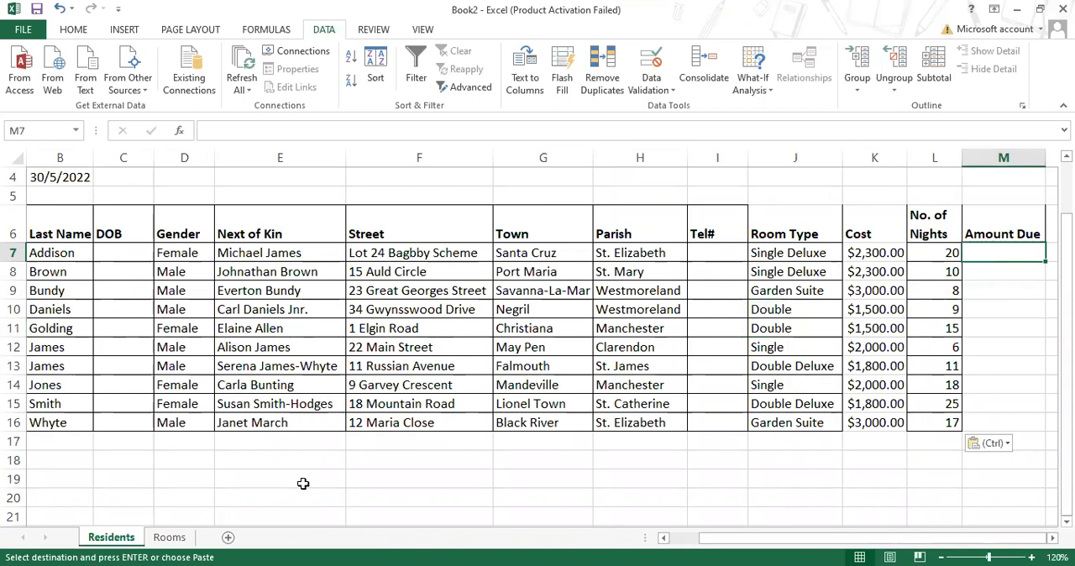
# - Write the arithmetic operators "+, -, *, /" in the empty cell F19 below the table
pyautogui.click(370, 477)
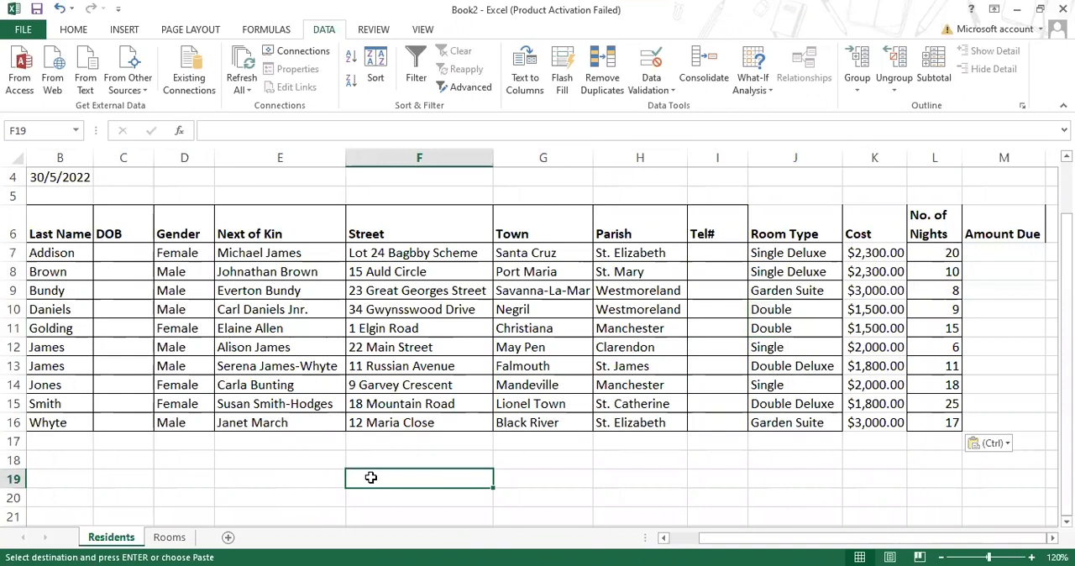
pyautogui.write('+,')
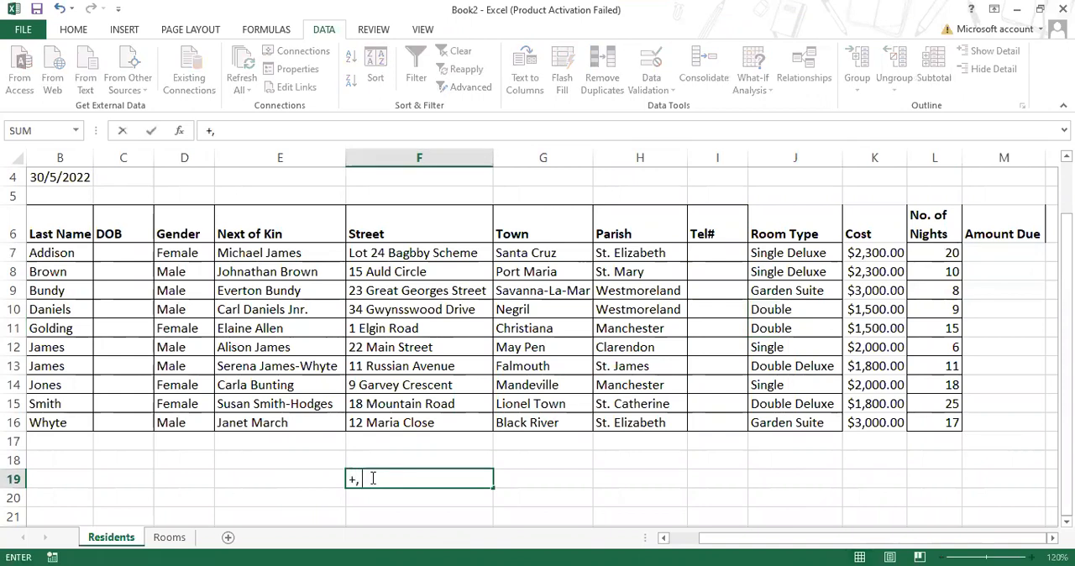
pyautogui.write(' _')
pyautogui.press('Return')
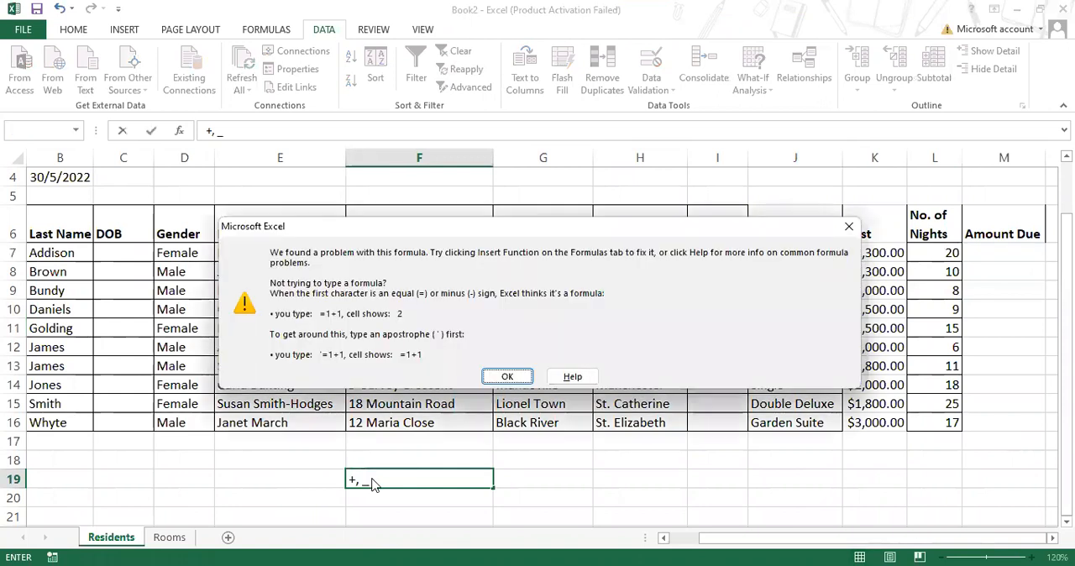
pyautogui.click(506, 377)
pyautogui.press('BackSpace')
pyautogui.press('BackSpace')
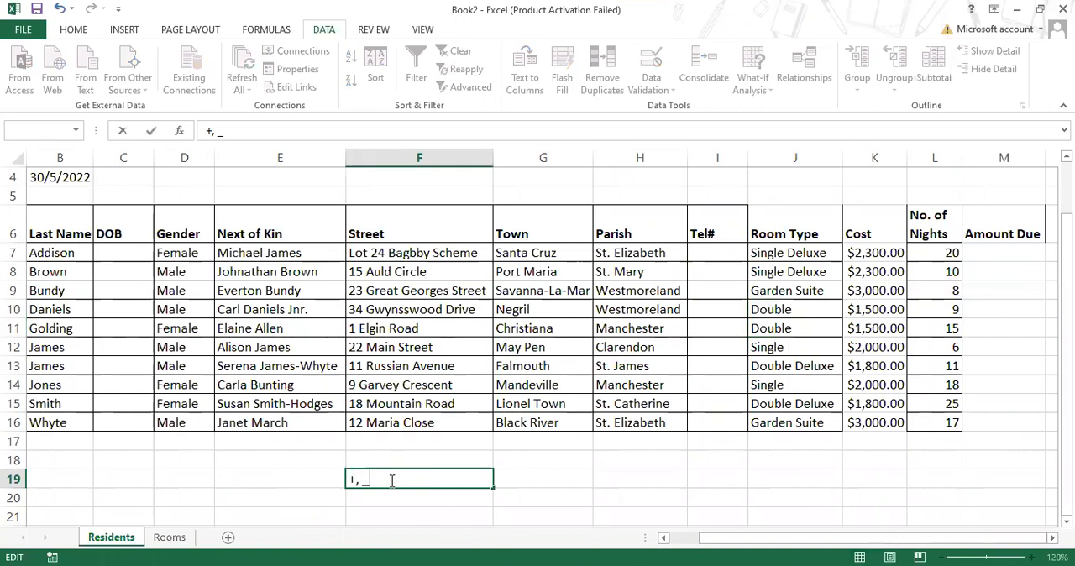
pyautogui.write('-, *, /')
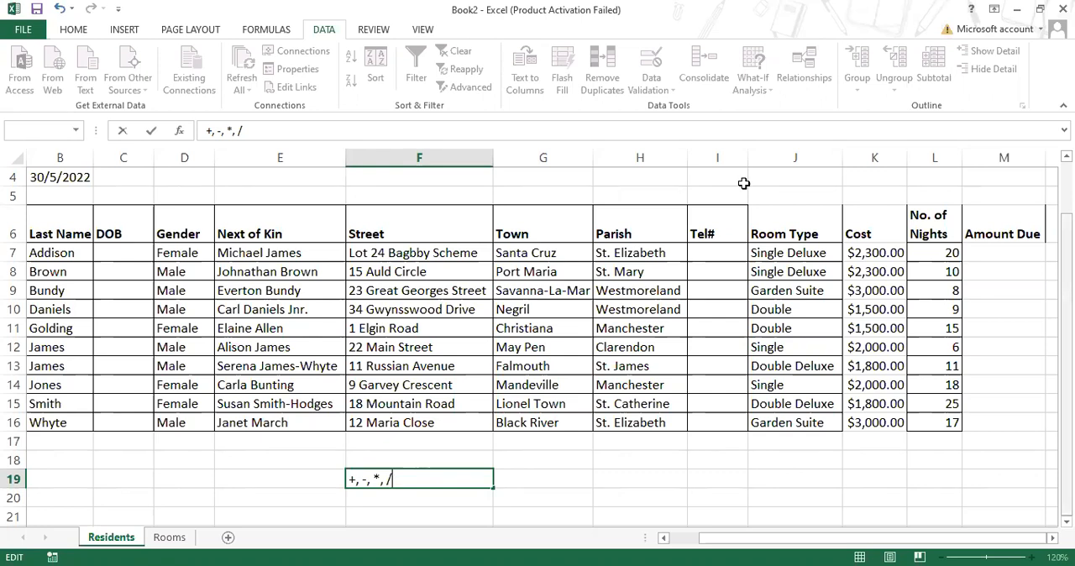
# - Erase the operator list and the stray cell reference from cell F19
pyautogui.click(1006, 253)
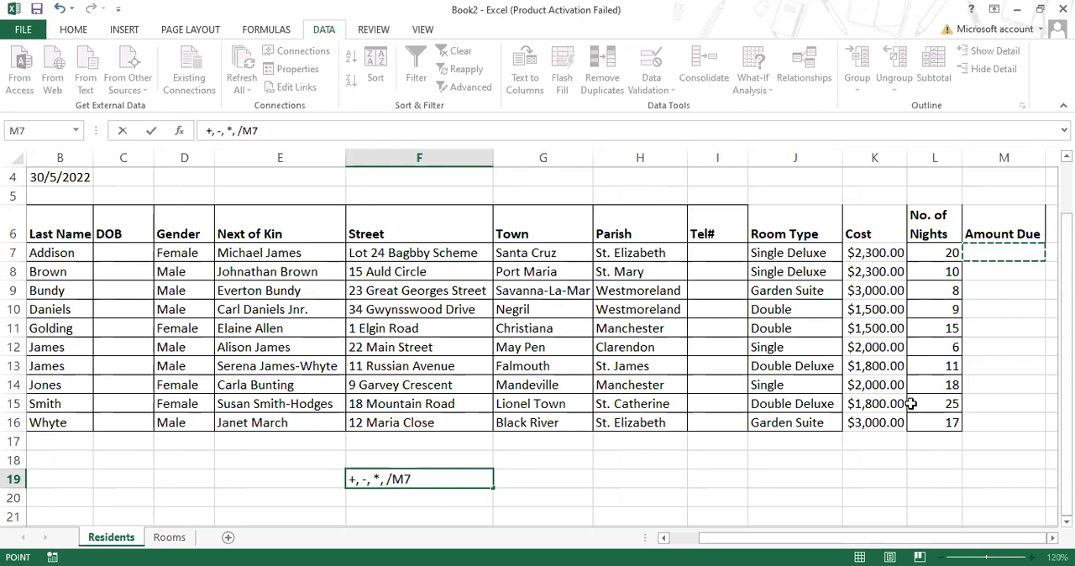
pyautogui.press('BackSpace')
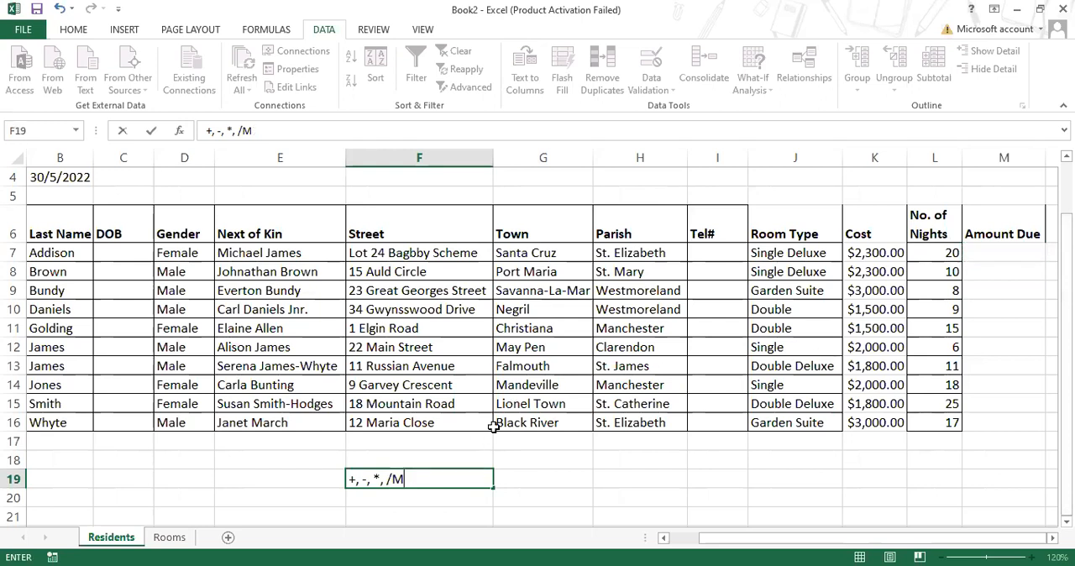
pyautogui.press('BackSpace')
pyautogui.press('BackSpace')
pyautogui.press('BackSpace')
pyautogui.press('BackSpace')
pyautogui.press('BackSpace')
pyautogui.press('BackSpace')
pyautogui.press('BackSpace')
pyautogui.press('BackSpace')
pyautogui.press('BackSpace')
pyautogui.press('BackSpace')
pyautogui.press('BackSpace')
pyautogui.scroll(-1, 940, 454)
pyautogui.scroll(2, 957, 426)
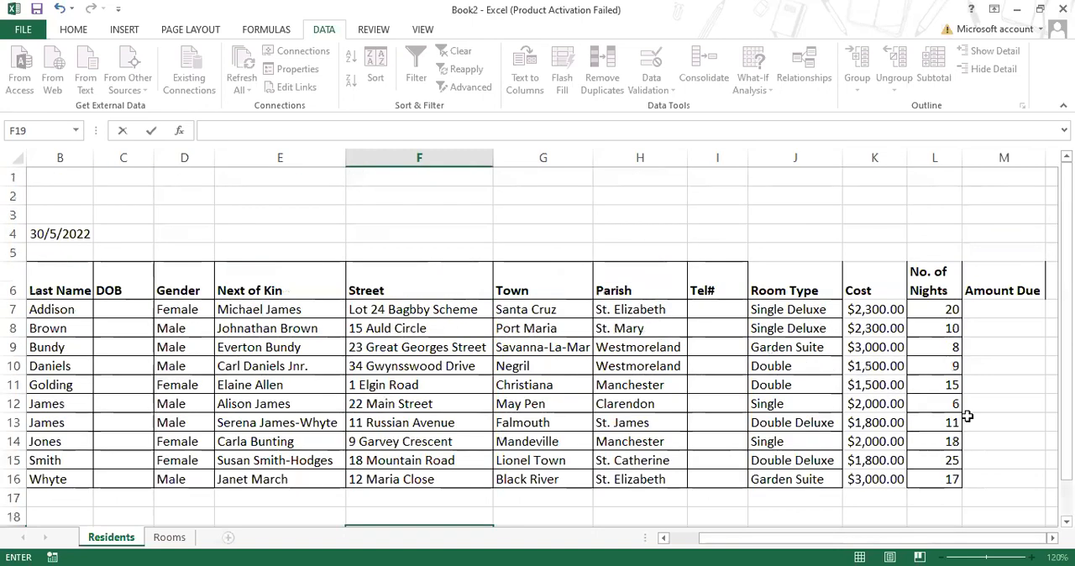
# - Calculate the first resident's Amount Due in M7 by multiplying cost by nights with the formula =K7*L7
pyautogui.click(991, 311)
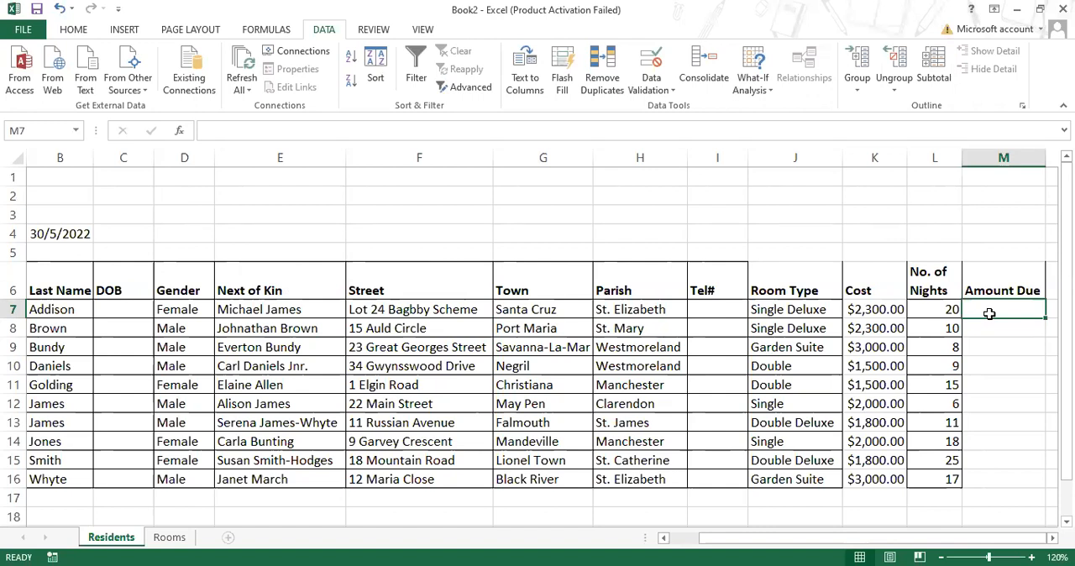
pyautogui.click(882, 309)
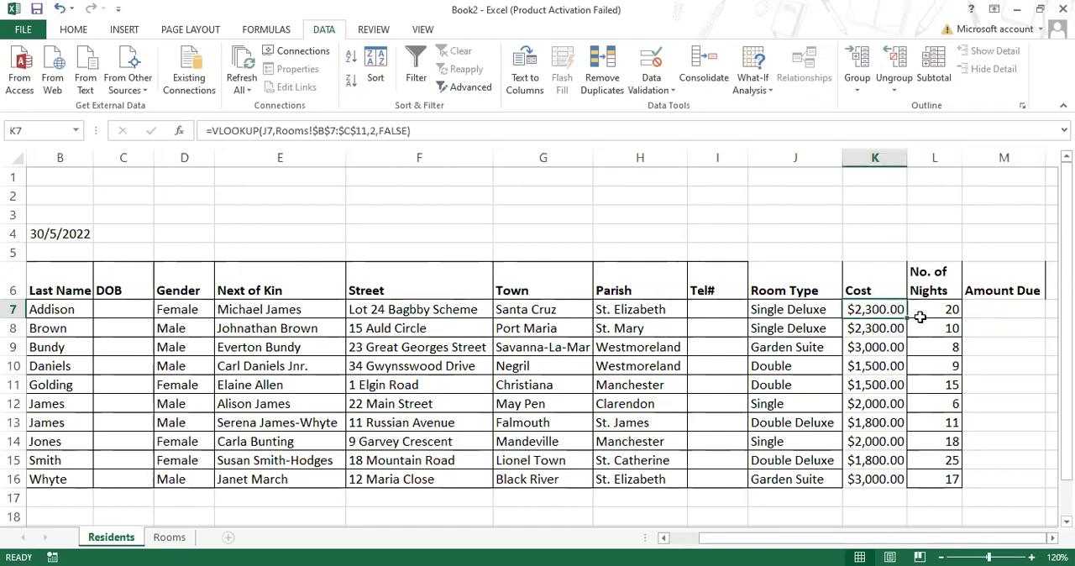
pyautogui.click(948, 306)
pyautogui.click(1015, 306)
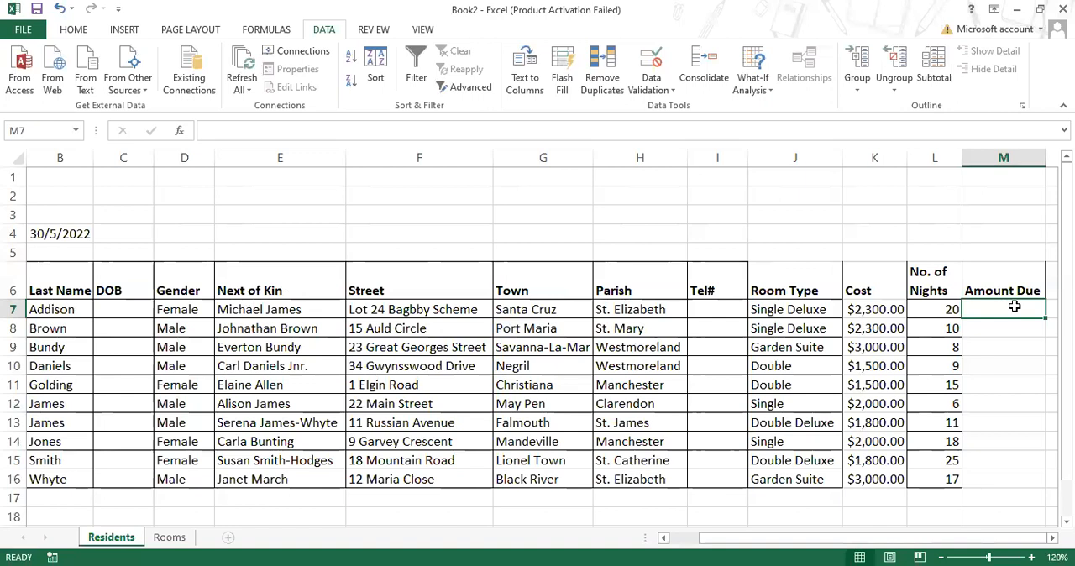
pyautogui.write('=')
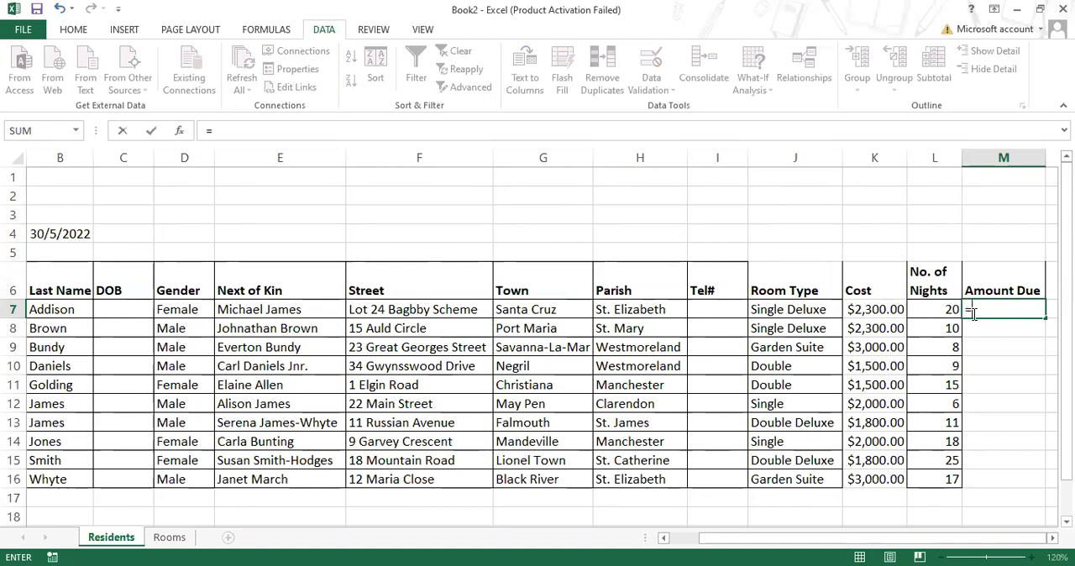
pyautogui.click(884, 309)
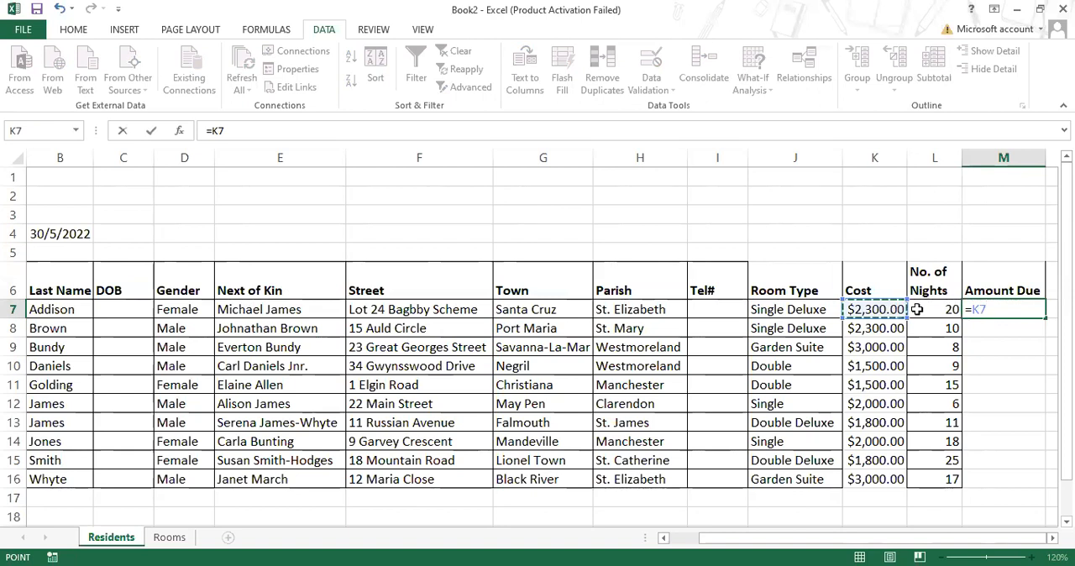
pyautogui.write('*')
pyautogui.click(917, 309)
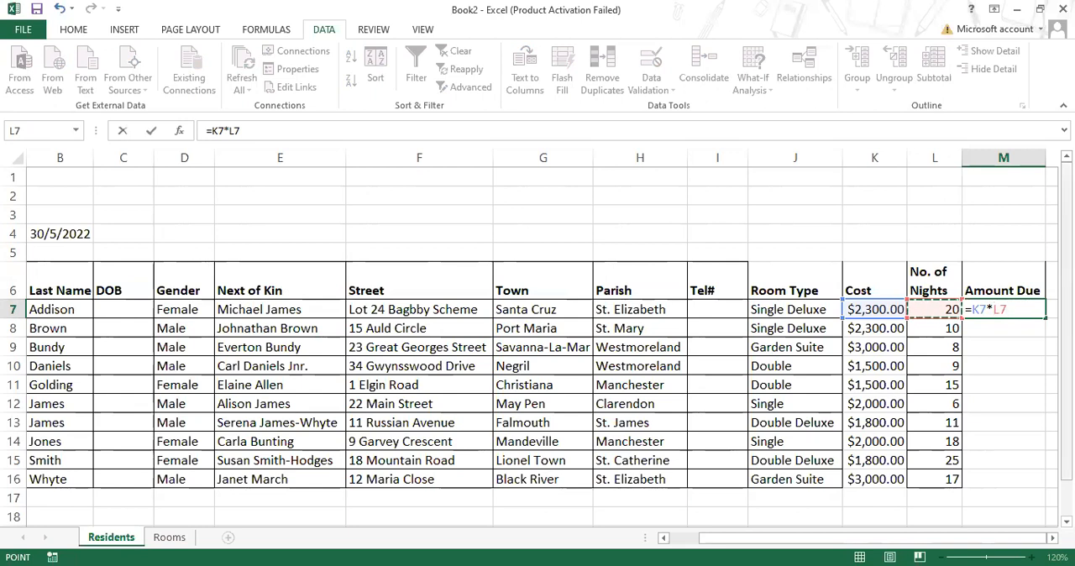
pyautogui.press('Return')
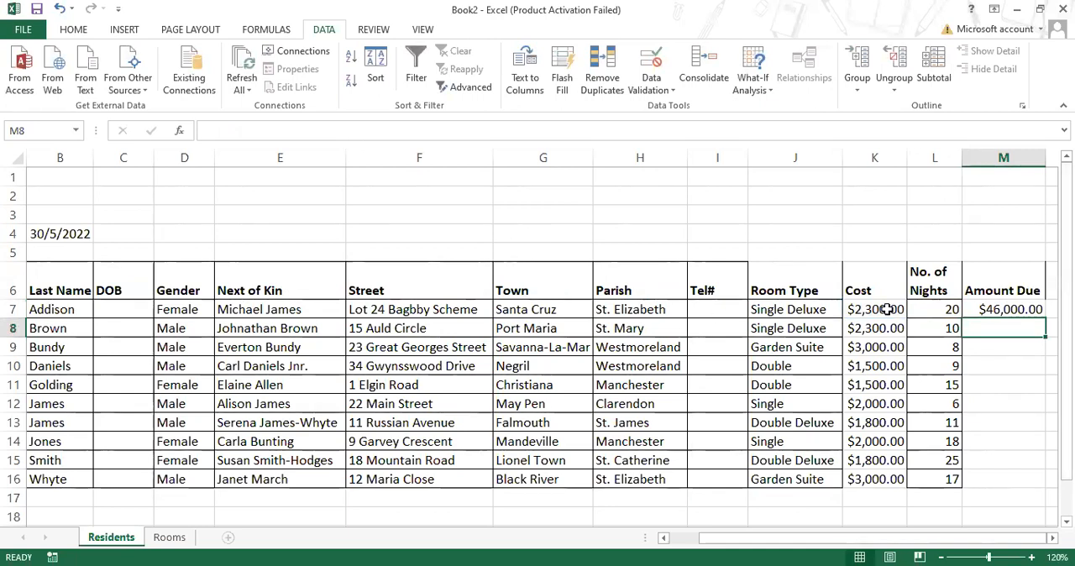
# - Fill the Amount Due formula from M7 down to M16 for all residents
pyautogui.click(1003, 308)
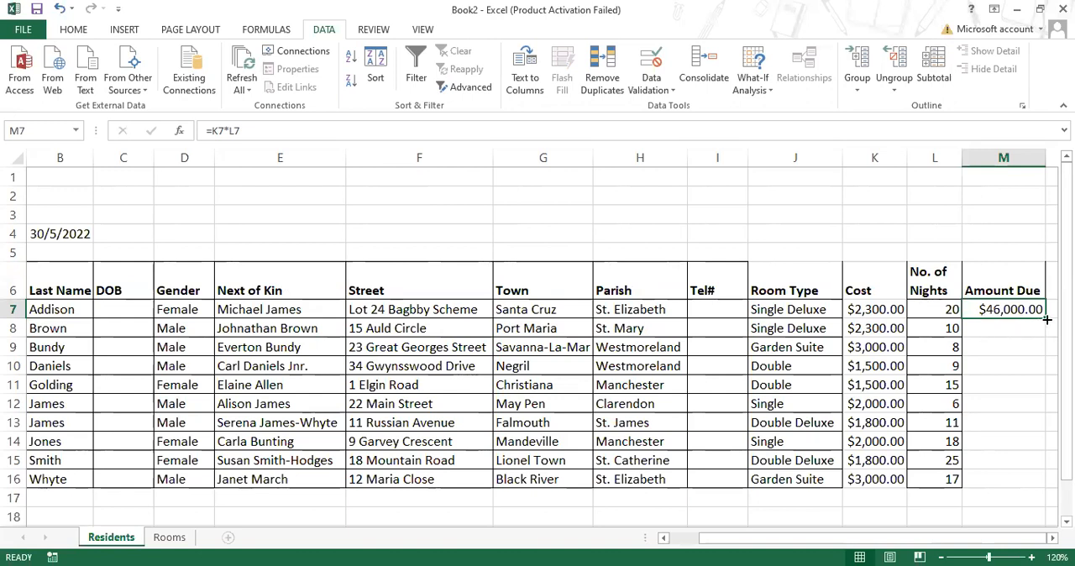
pyautogui.moveTo(1044, 319); pyautogui.dragTo(1044, 319)
pyautogui.moveTo(1044, 316); pyautogui.dragTo(1039, 491)
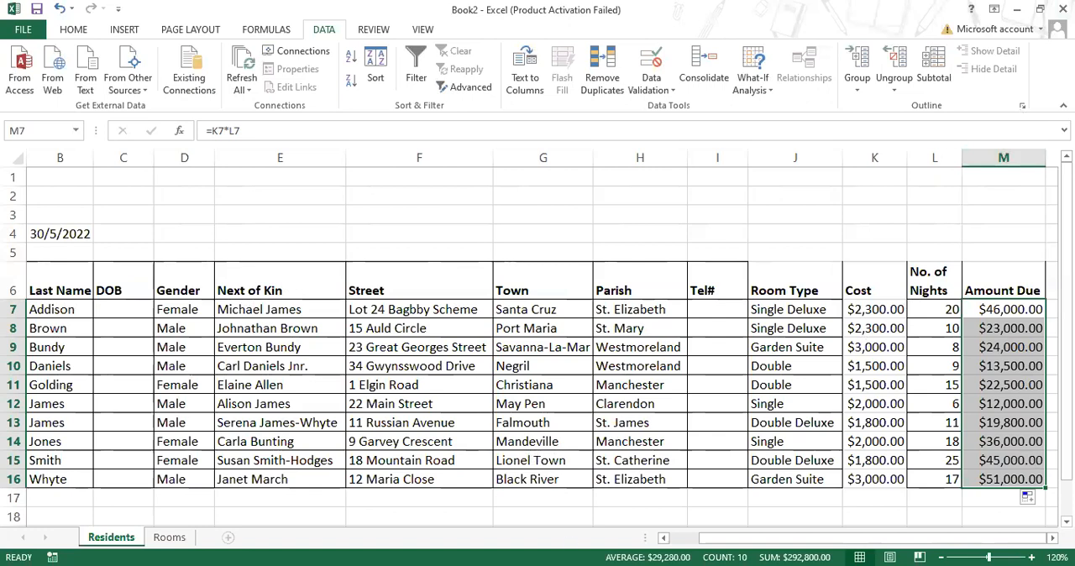
# - Switch to the Portfolio Assignment in Word and read item 7c on Amount Due in USD$ and the currency conversion rate
pyautogui.hotkey('alt', 'Tab')
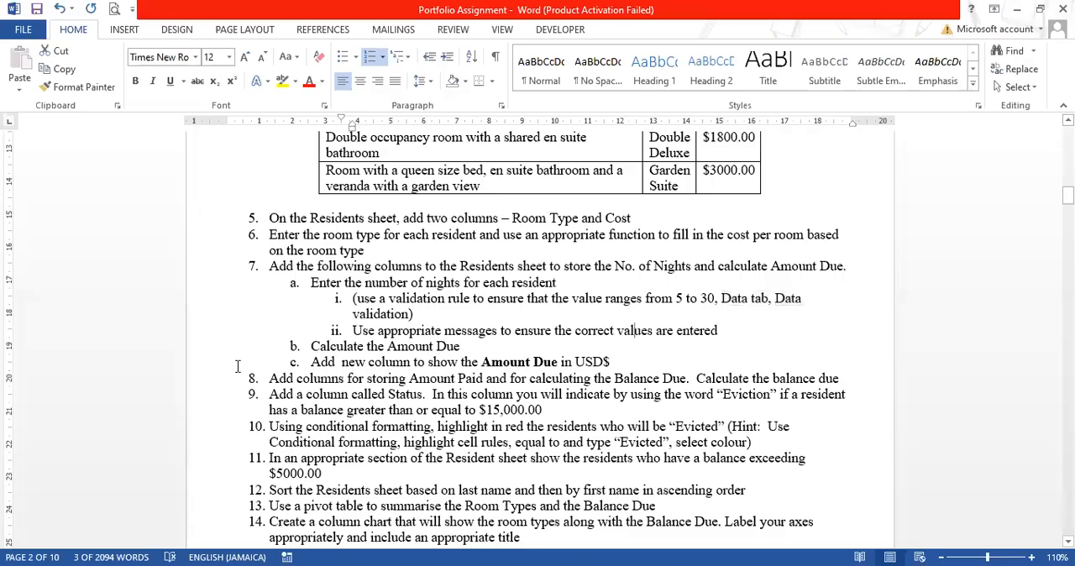
pyautogui.scroll(-3, 441, 249)
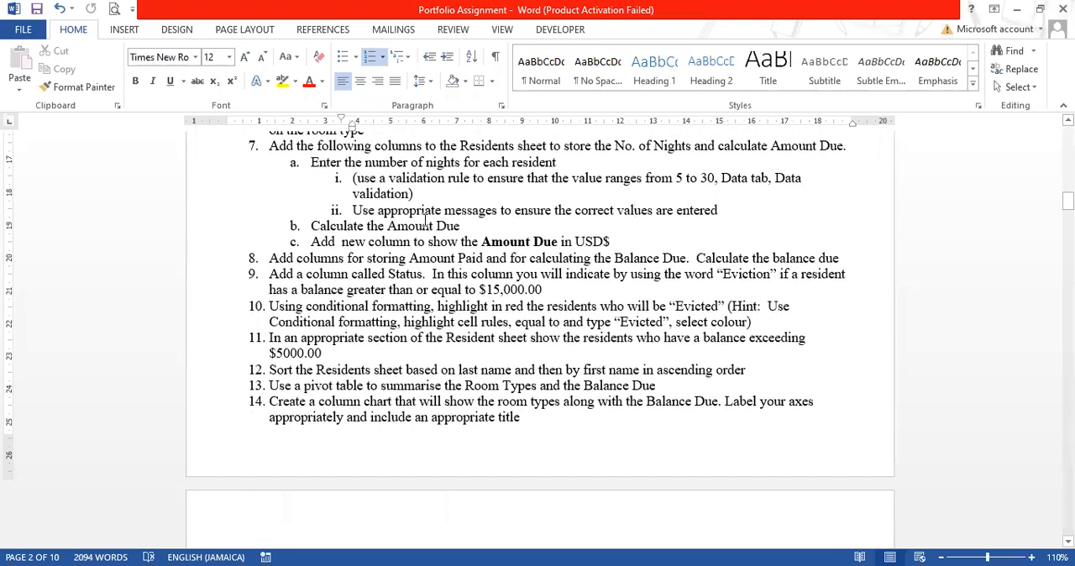
pyautogui.click(424, 224)
pyautogui.click(320, 241)
pyautogui.scroll(10, 620, 239)
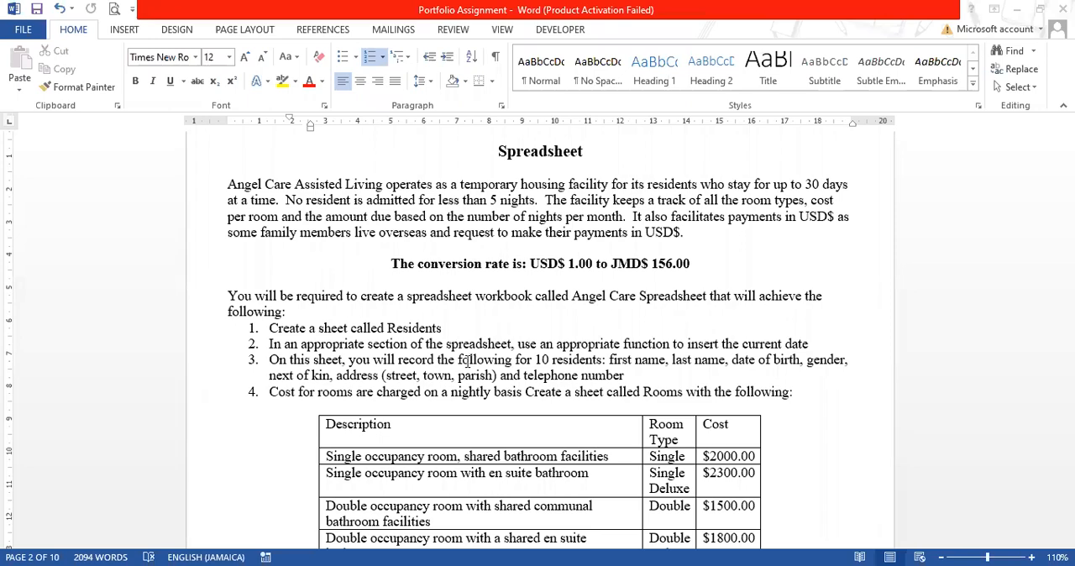
pyautogui.scroll(-8, 466, 360)
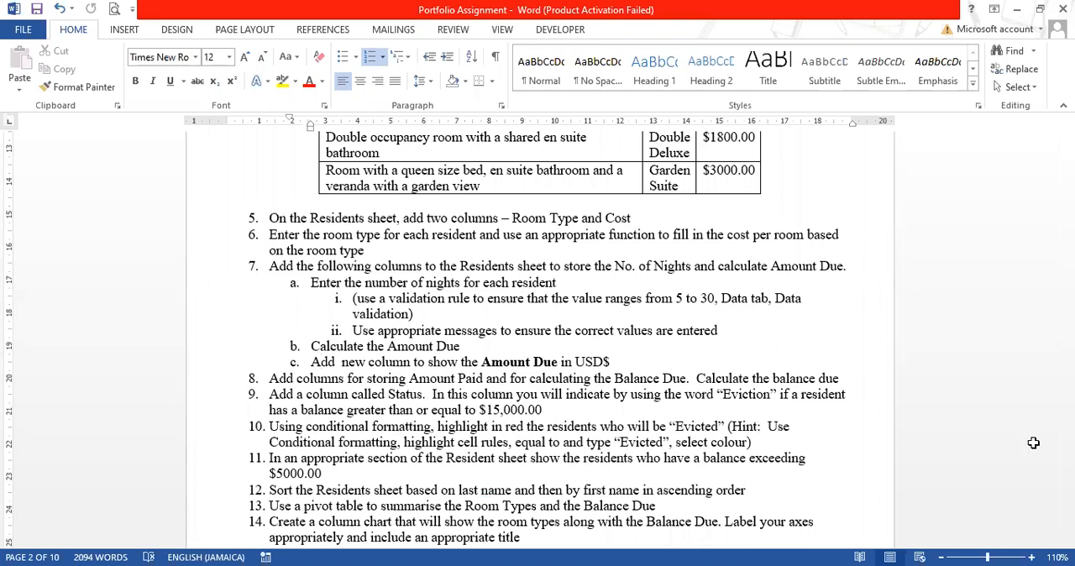
# - Switch back to the Excel workbook and enter the column header Amount Due USD$ in cell N6 of the Residents sheet
pyautogui.hotkey('alt', 'Tab')
pyautogui.hscroll(2, 1031, 441)
pyautogui.click(1008, 284)
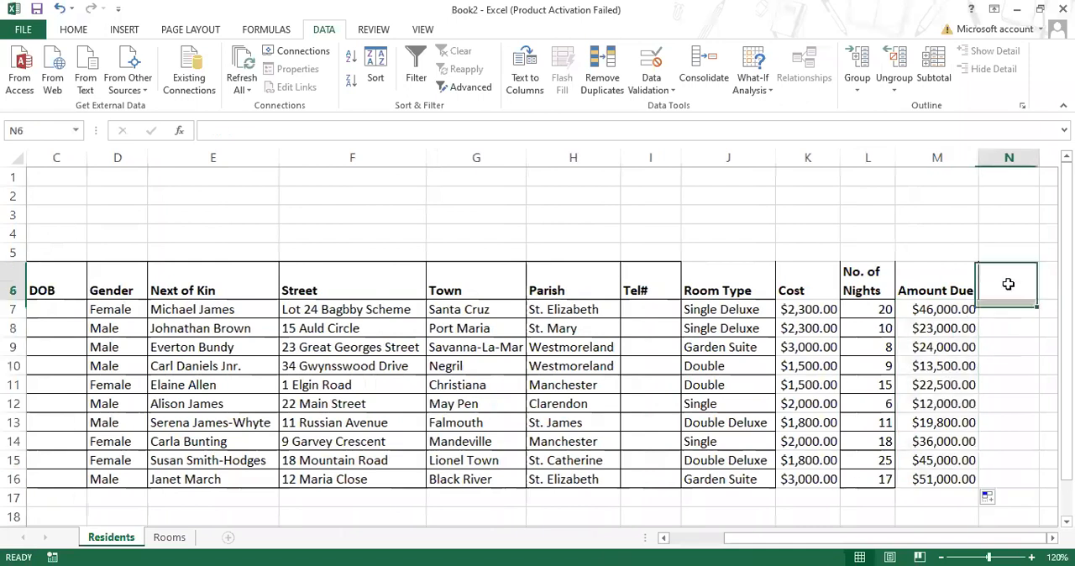
pyautogui.write('Amou')
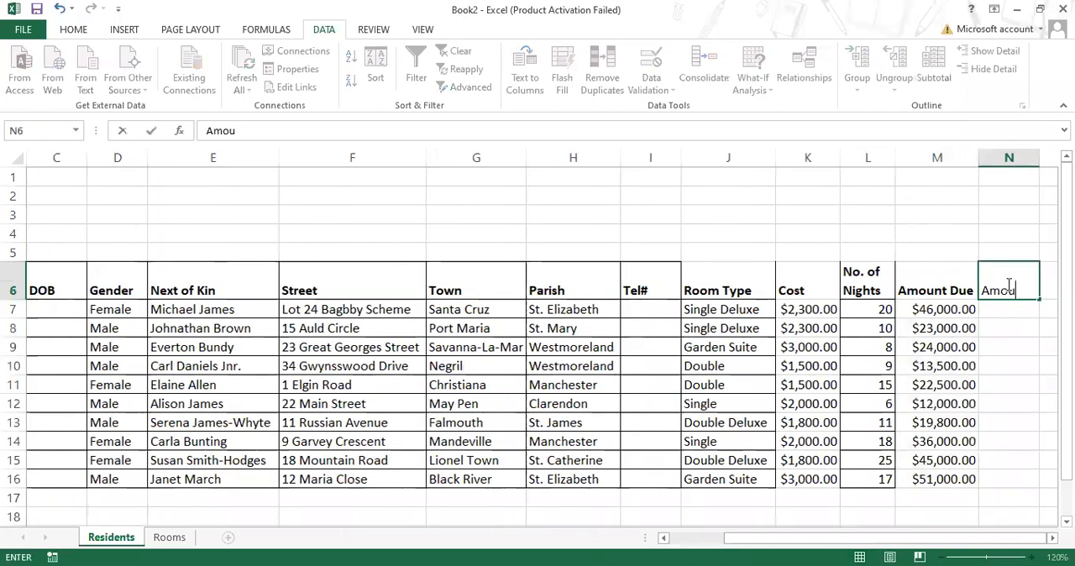
pyautogui.write('nt Due')
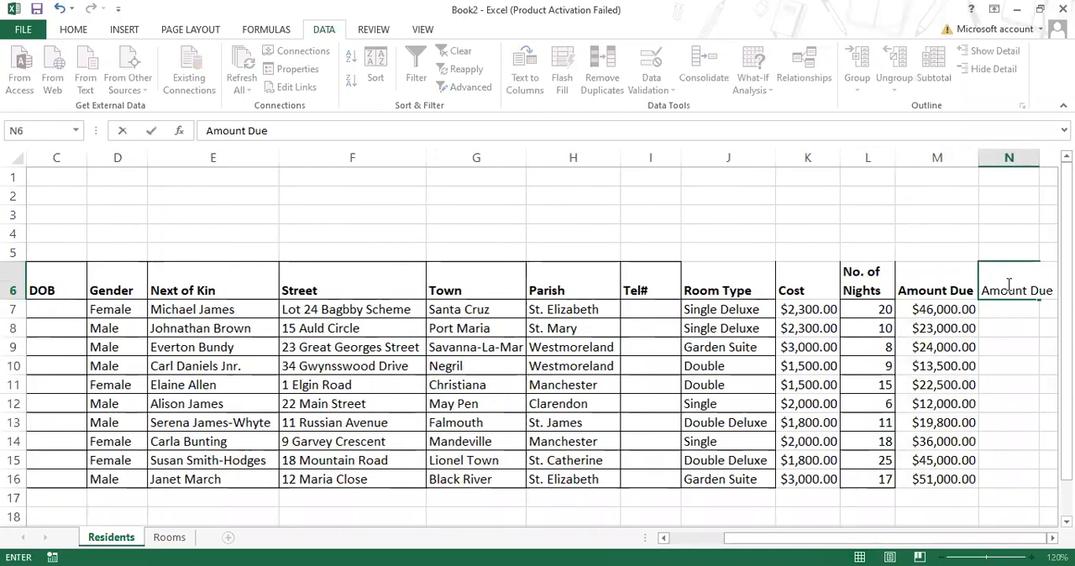
pyautogui.write(' USD$')
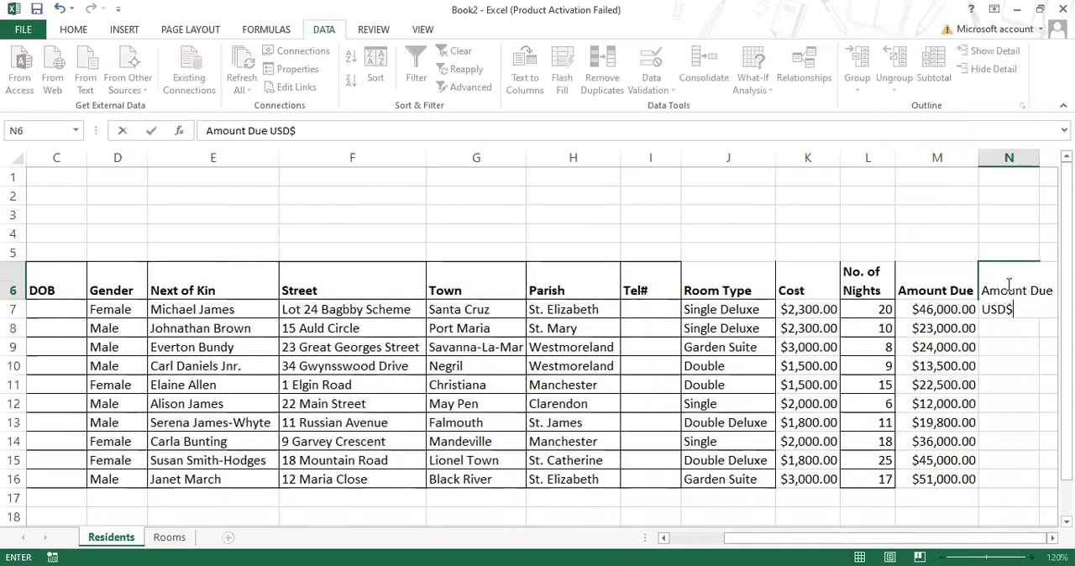
pyautogui.click(957, 180)
# - Wrap the header in N6 onto two lines, widening column N slightly and fitting the height of row 6
pyautogui.click(1011, 277)
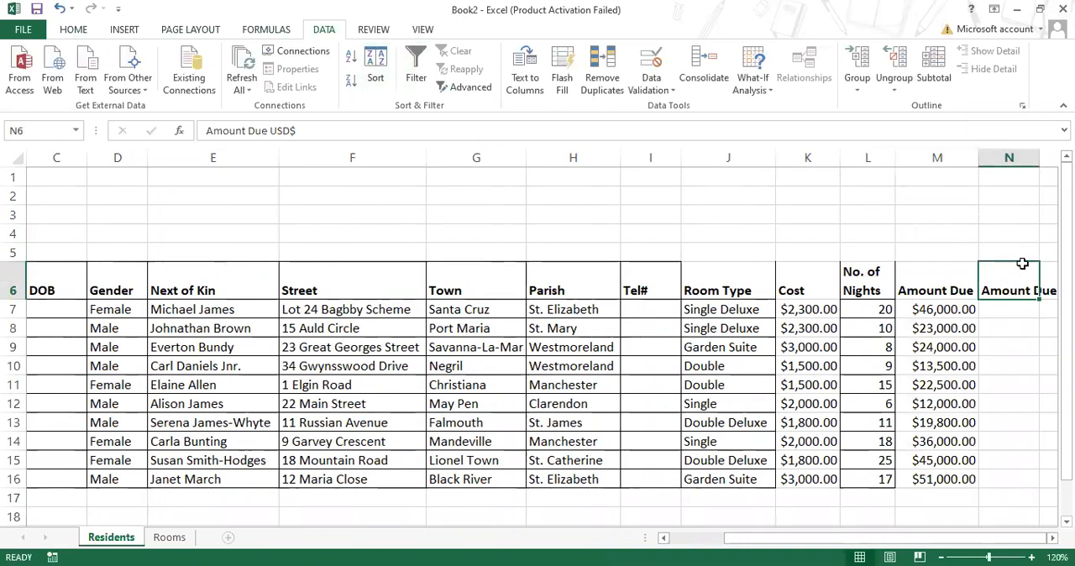
pyautogui.click(74, 32)
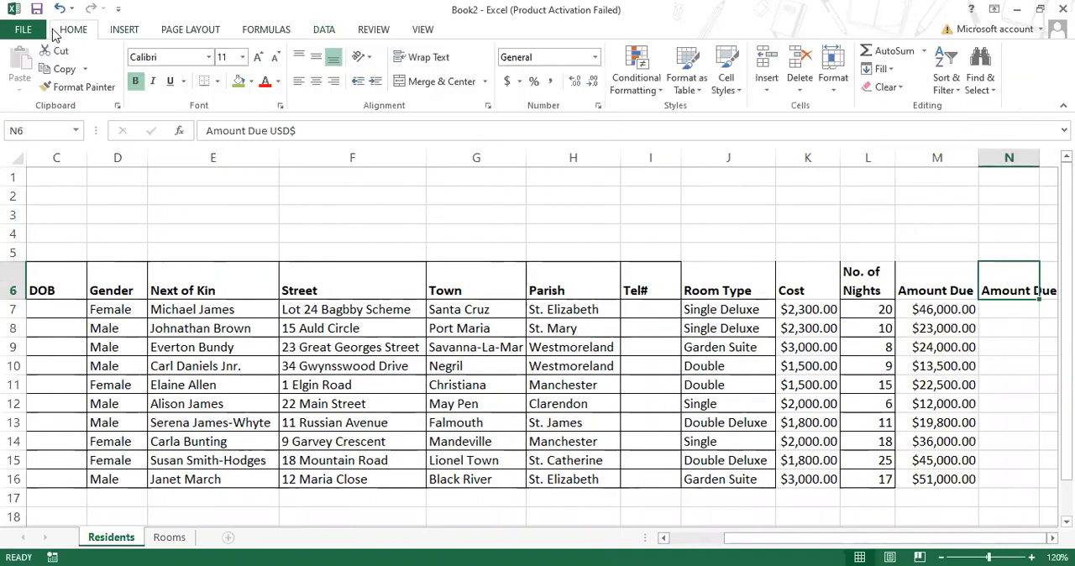
pyautogui.click(443, 60)
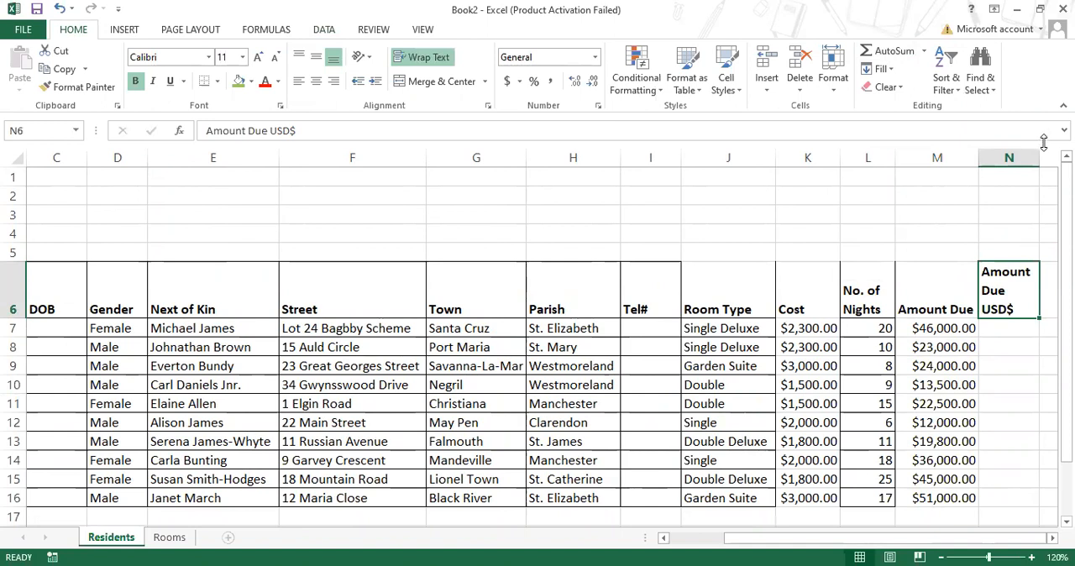
pyautogui.moveTo(1040, 151); pyautogui.dragTo(1055, 151)
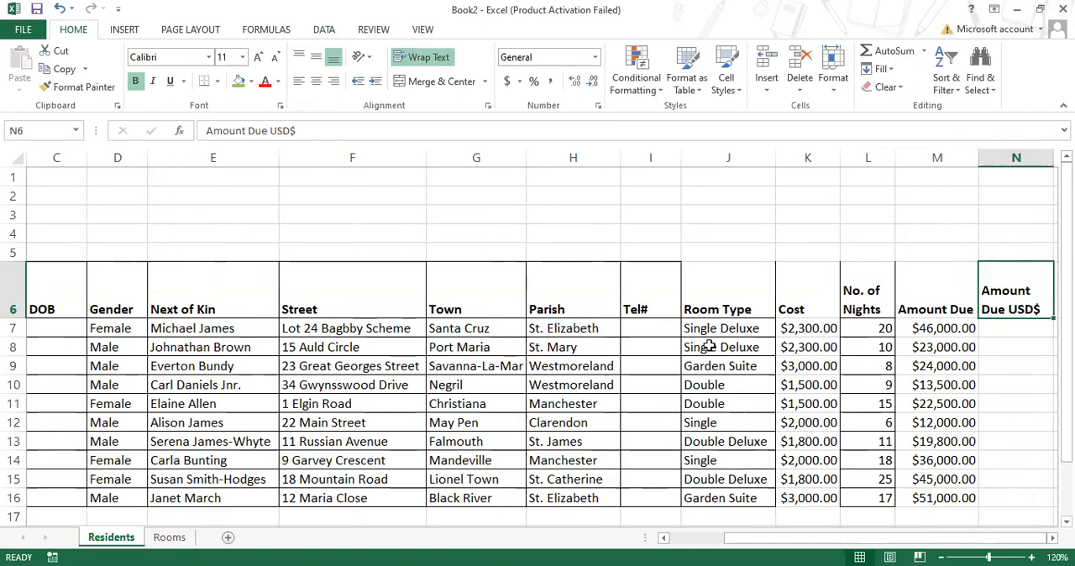
pyautogui.doubleClick(7, 317)
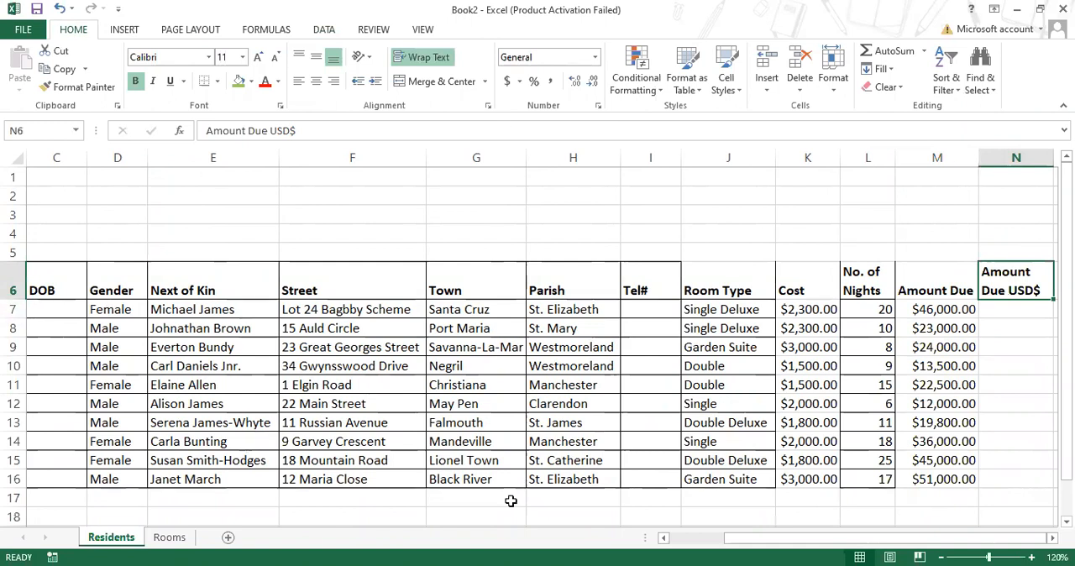
# - Check the conversion rate in the Word assignment and record it in Excel with the label USD$ in M5 and 156 in N5
pyautogui.click(1004, 312)
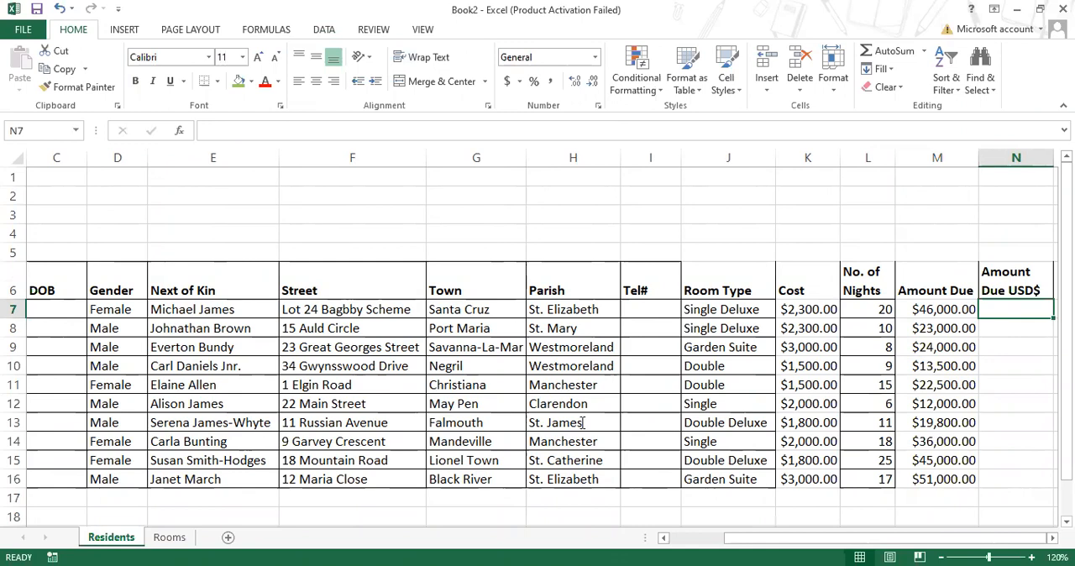
pyautogui.hotkey('alt', 'Tab')
pyautogui.scroll(2, 495, 215)
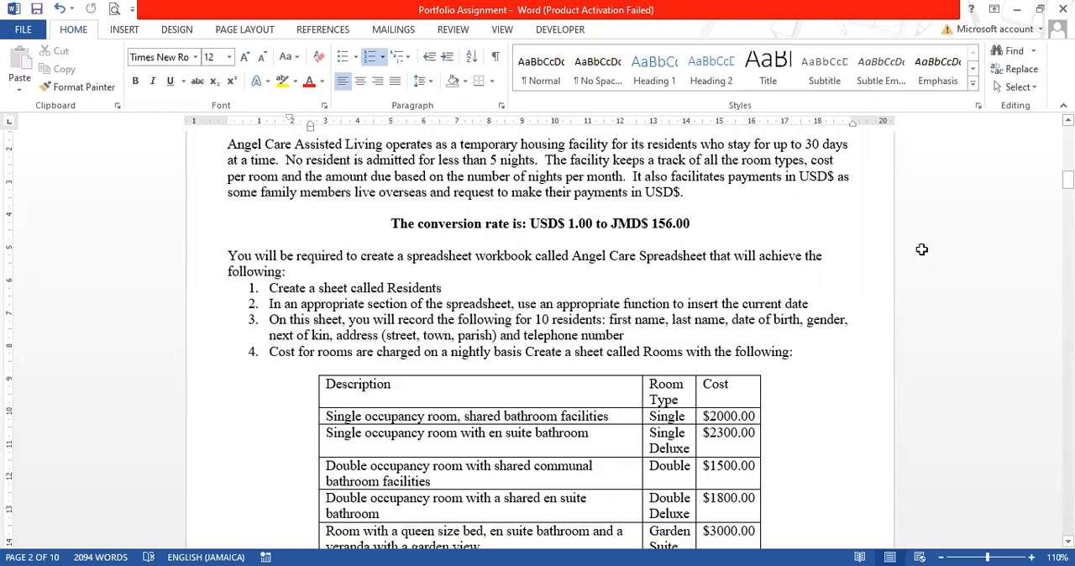
pyautogui.hotkey('alt', 'Tab')
pyautogui.write('U')
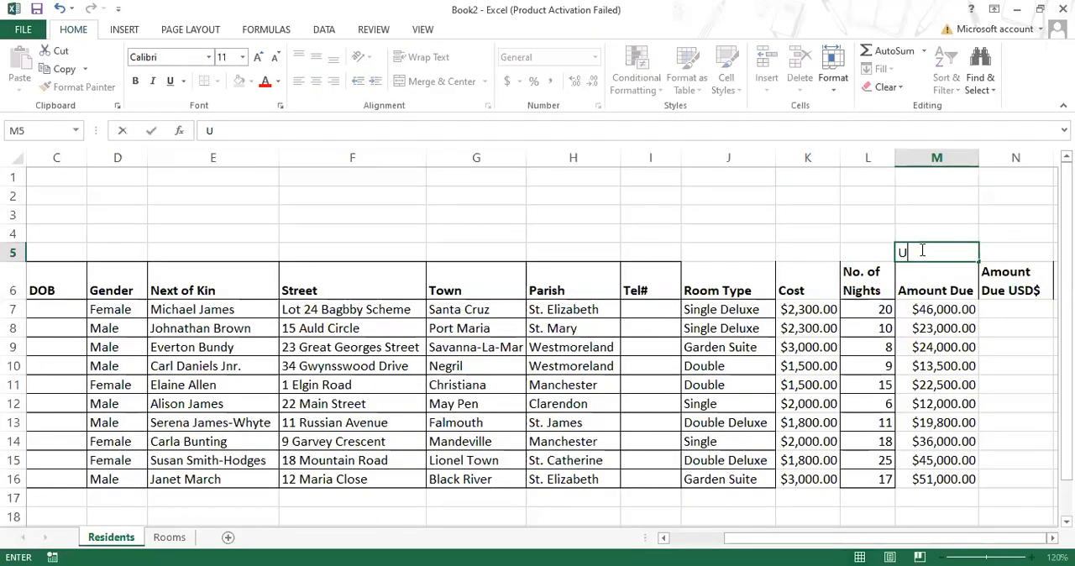
pyautogui.write('SD$')
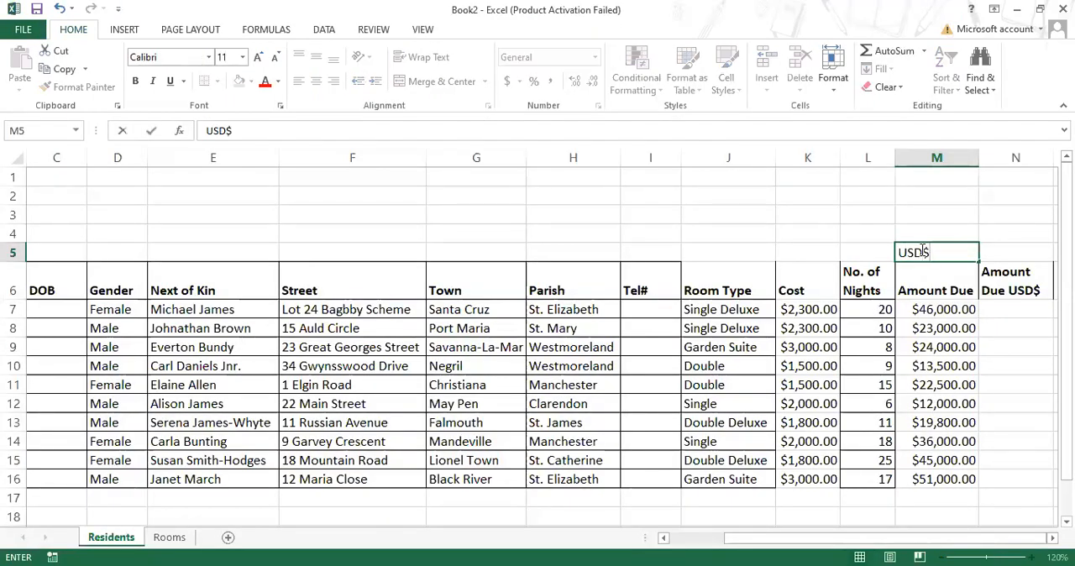
pyautogui.click(1015, 252)
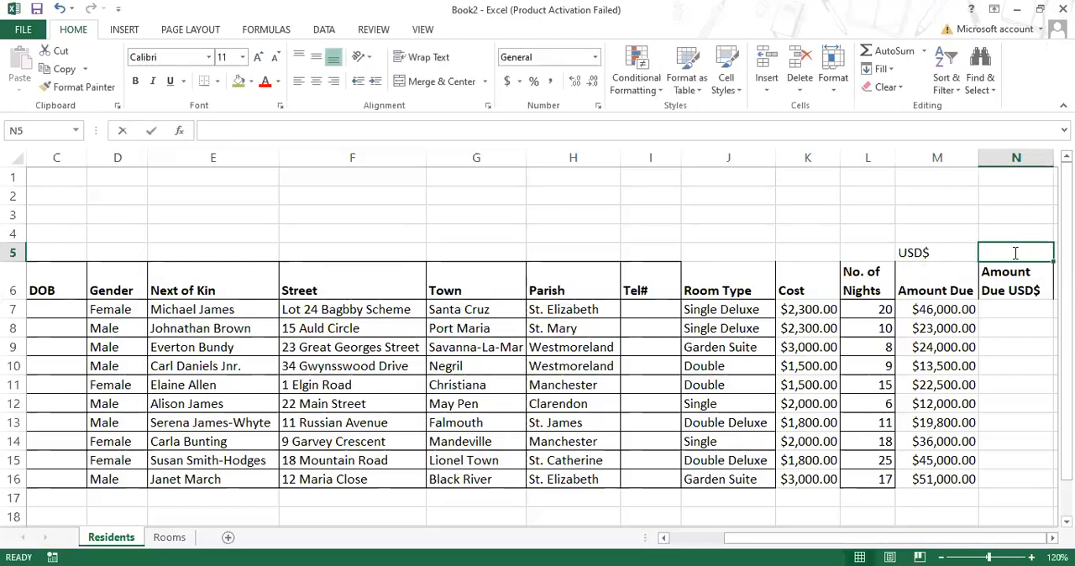
pyautogui.write('156')
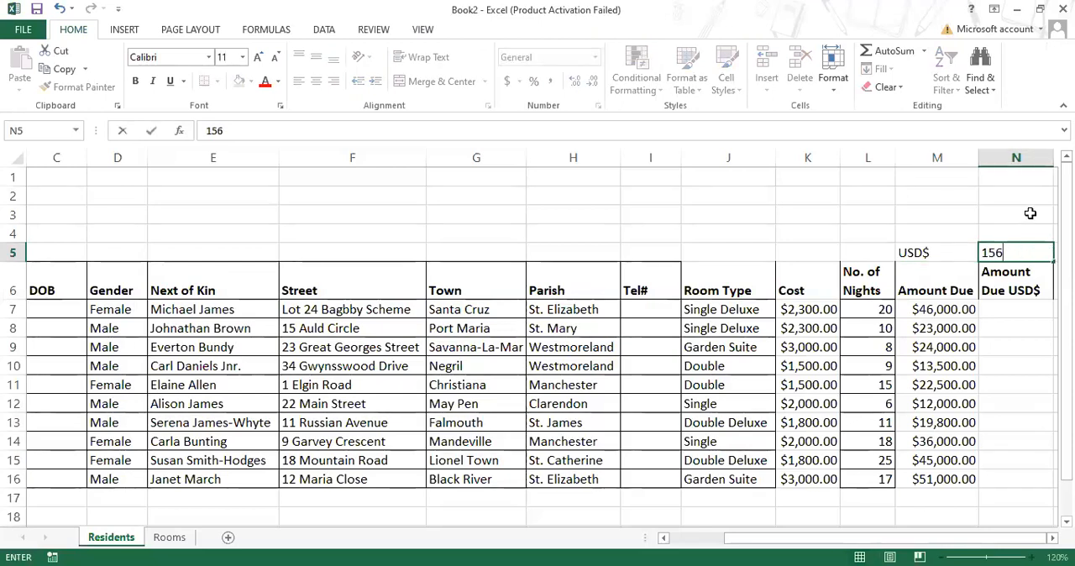
pyautogui.click(996, 213)
# - Format the conversion rate in N5 as Currency
pyautogui.click(1013, 248)
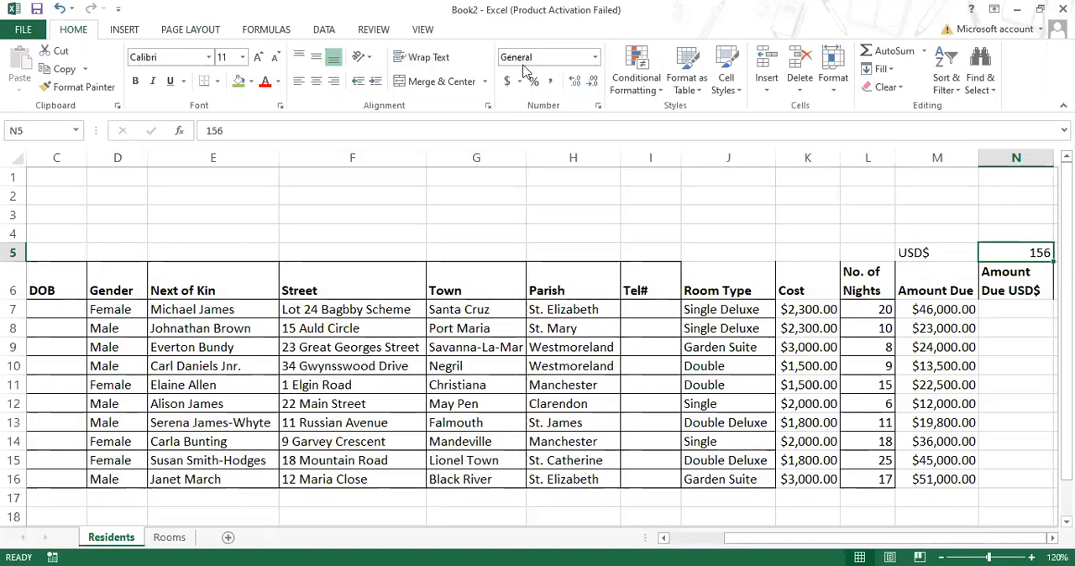
pyautogui.click(595, 57)
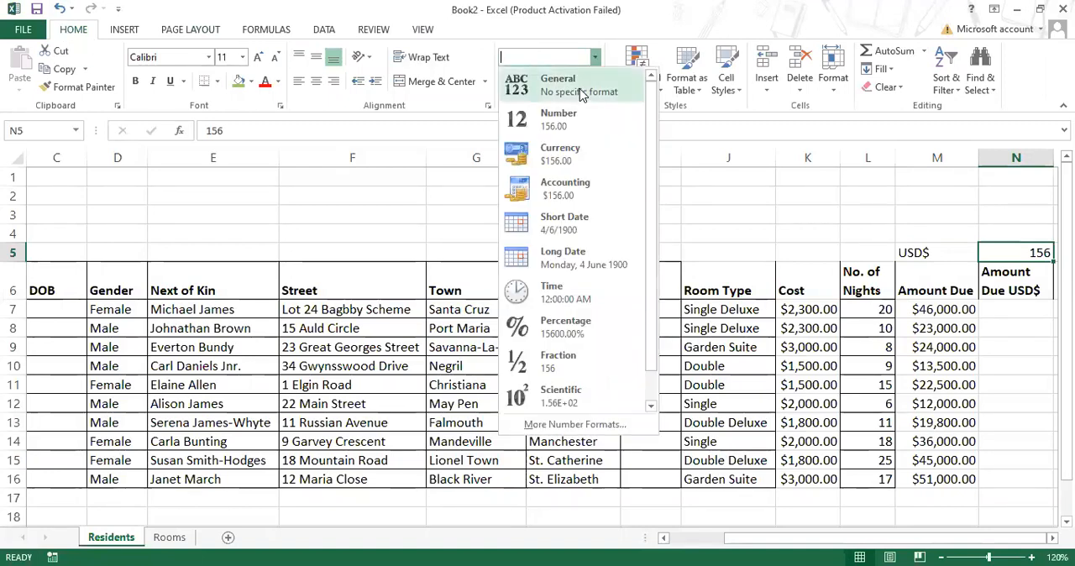
pyautogui.click(567, 169)
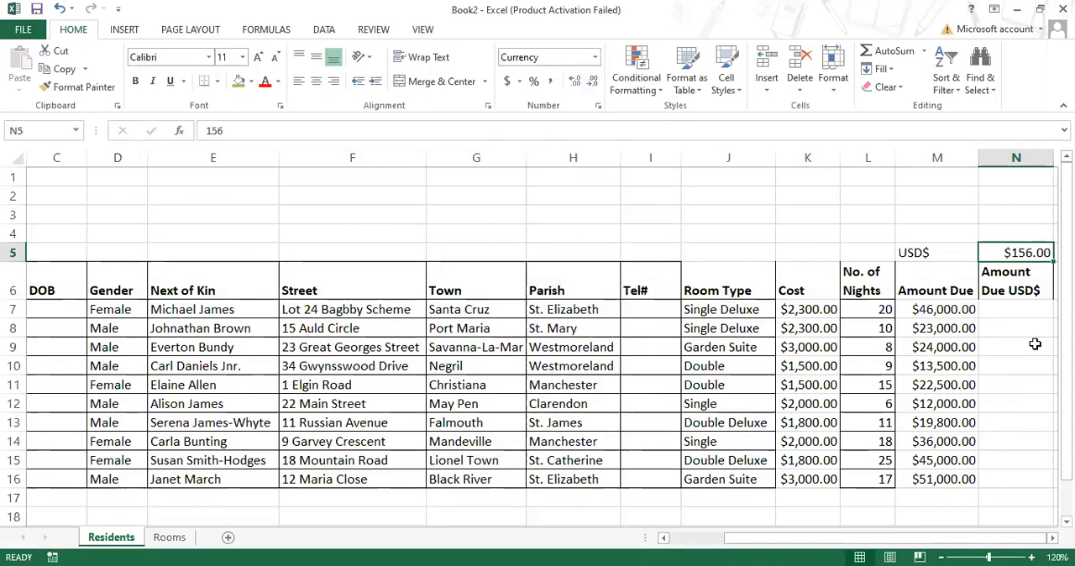
# - Examine the first resident's Cost and Amount Due formulas in K7 and M7 against the empty USD$ cell N7
pyautogui.click(1018, 315)
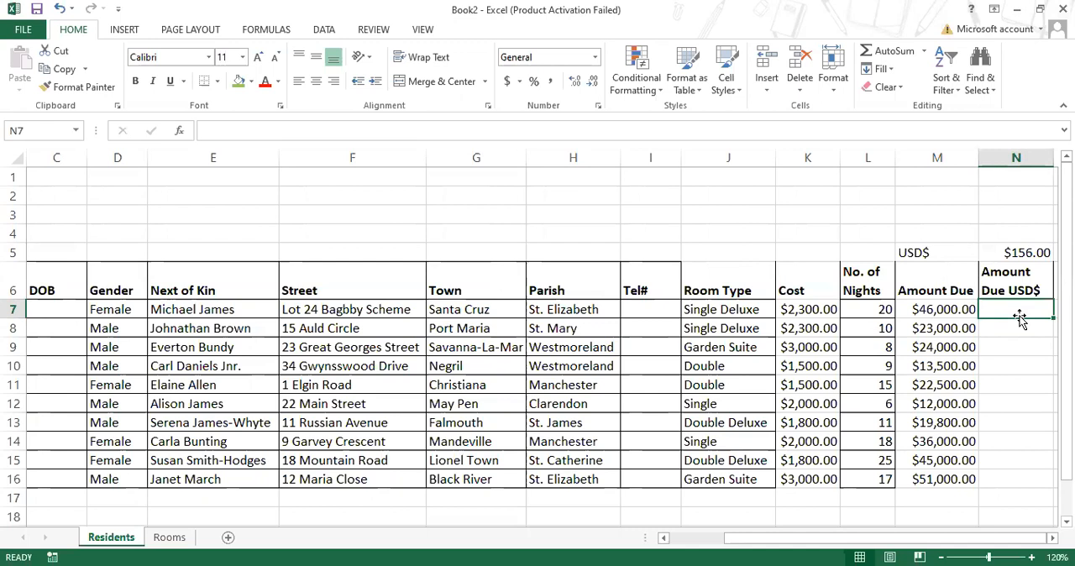
pyautogui.click(933, 307)
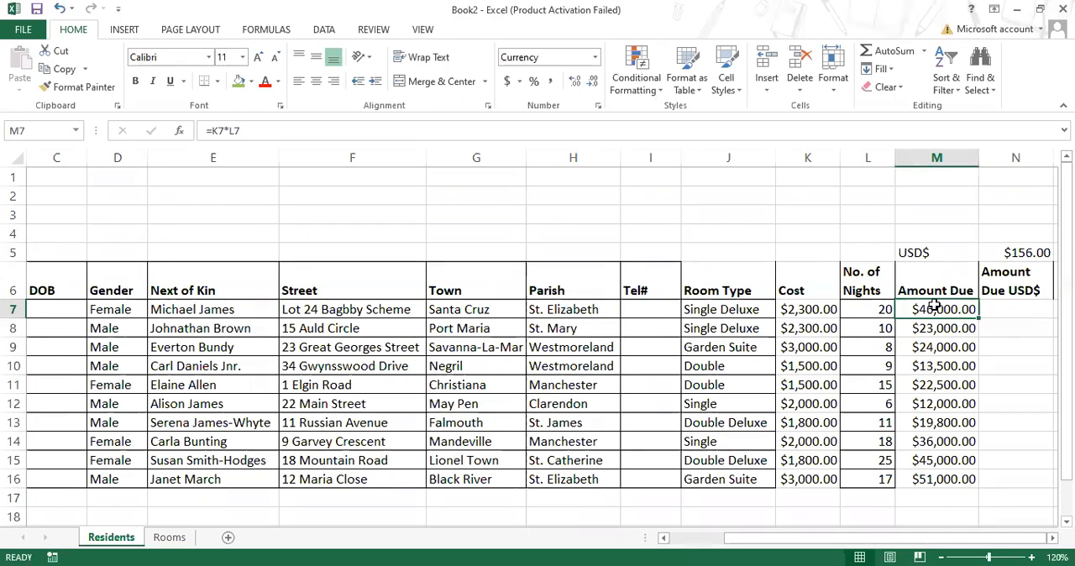
pyautogui.click(825, 309)
pyautogui.click(934, 311)
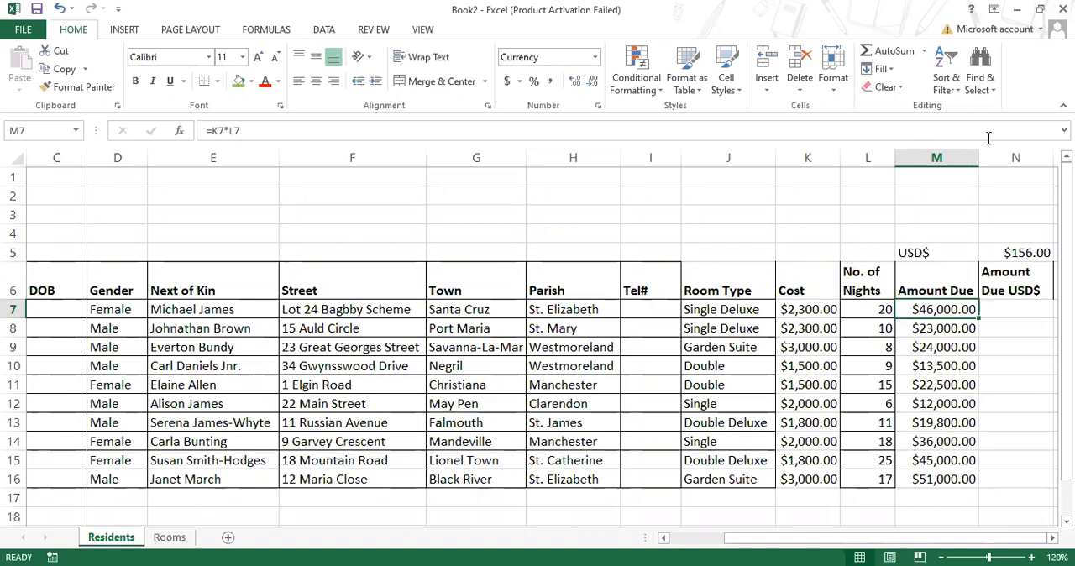
pyautogui.click(1004, 308)
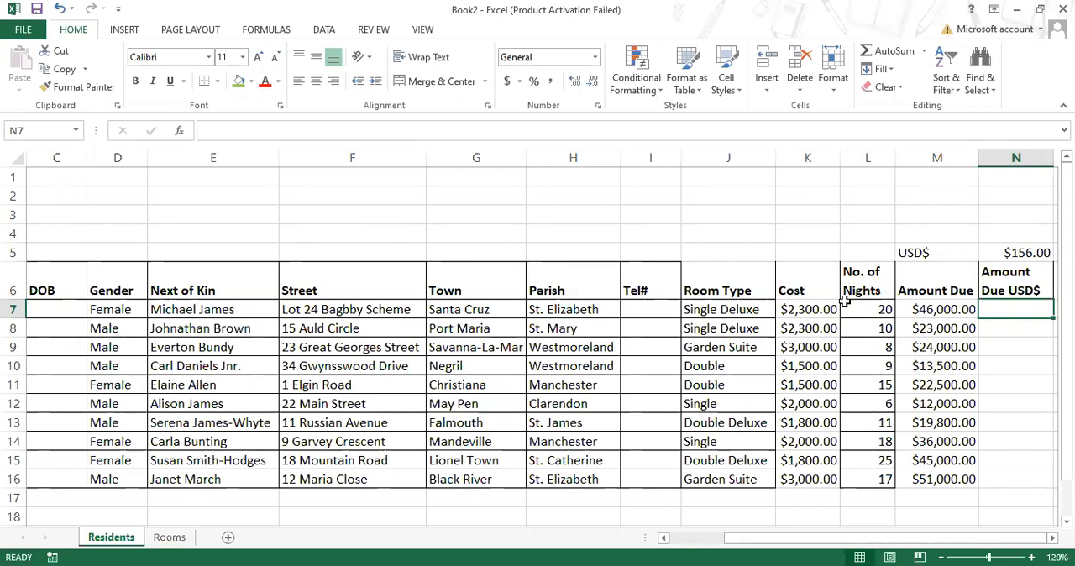
pyautogui.click(815, 309)
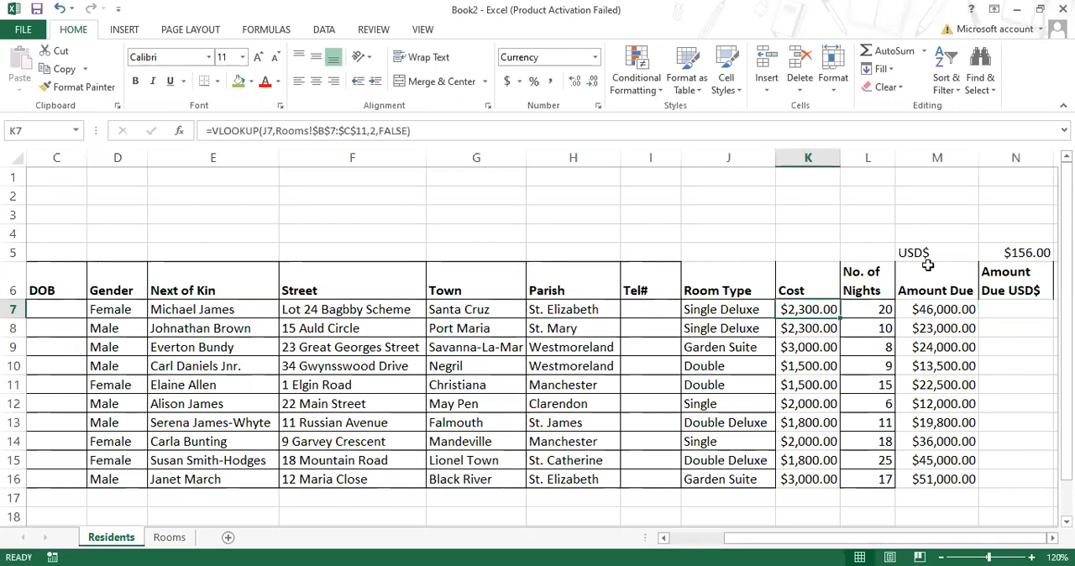
pyautogui.click(942, 309)
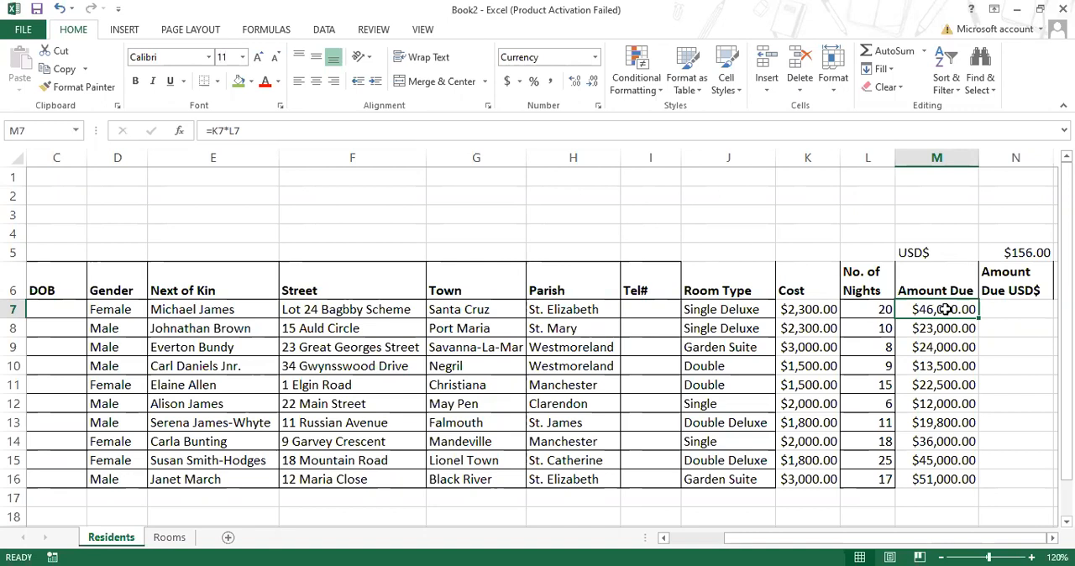
# - Clear the Amount Due formulas in M8:M16 and refill them by copying M7 down to M16
pyautogui.moveTo(957, 328); pyautogui.dragTo(953, 417)
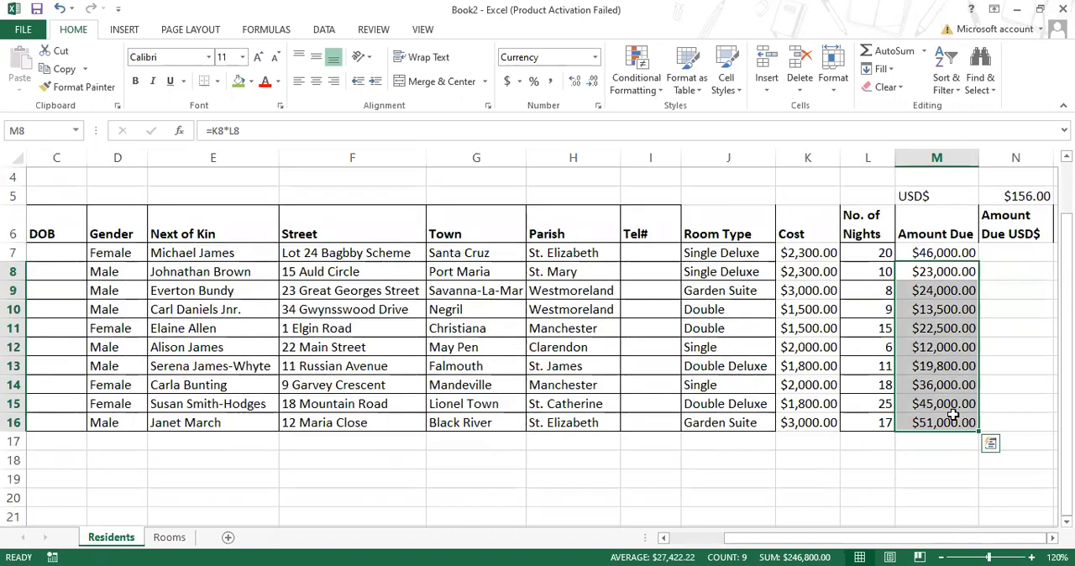
pyautogui.press('Delete')
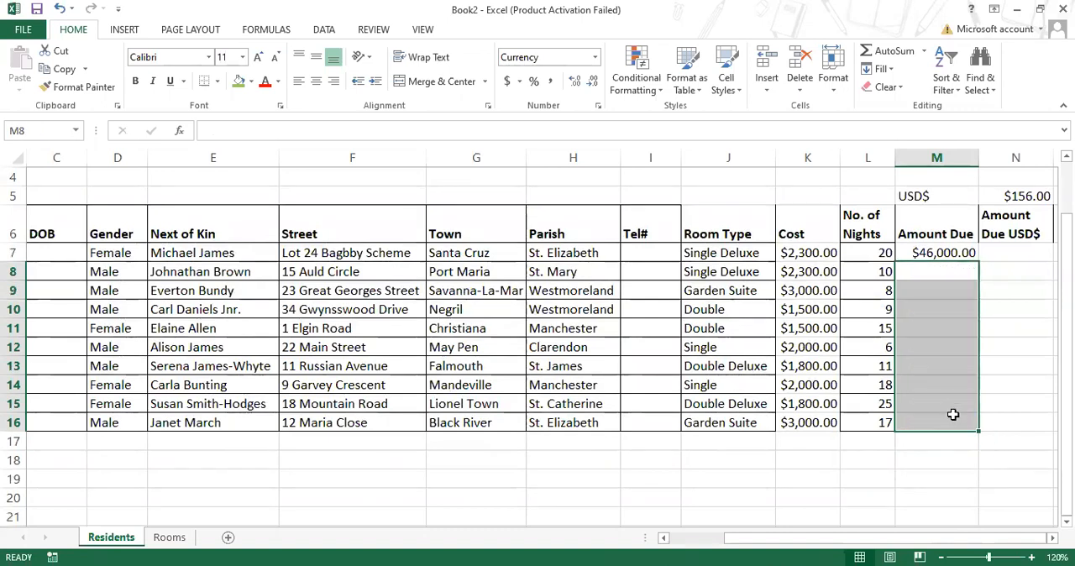
pyautogui.click(942, 252)
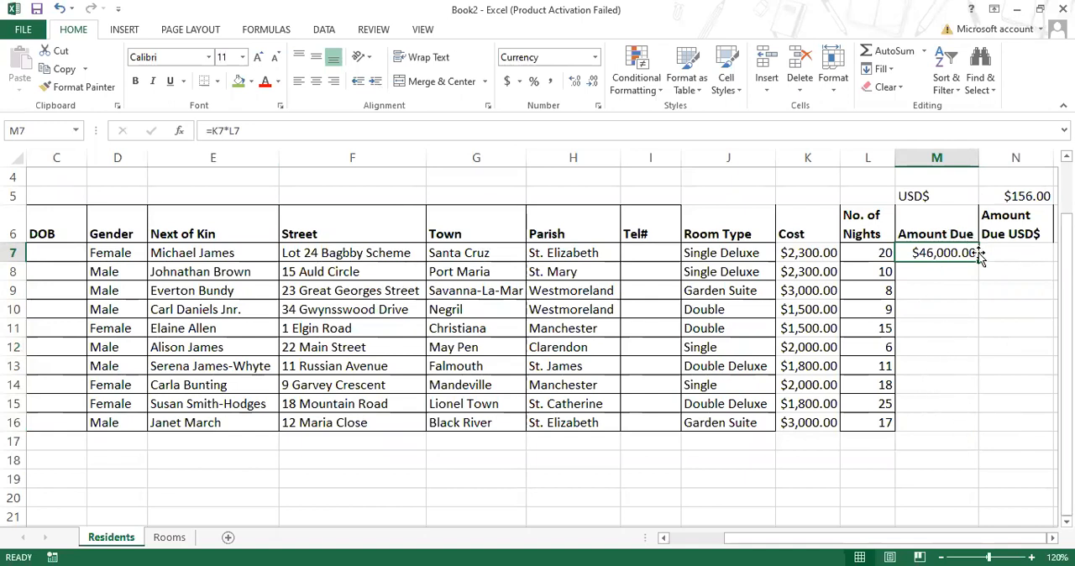
pyautogui.moveTo(978, 263)
pyautogui.mouseDown()
pyautogui.moveTo(970, 428)
pyautogui.moveTo(968, 262)
pyautogui.mouseUp()
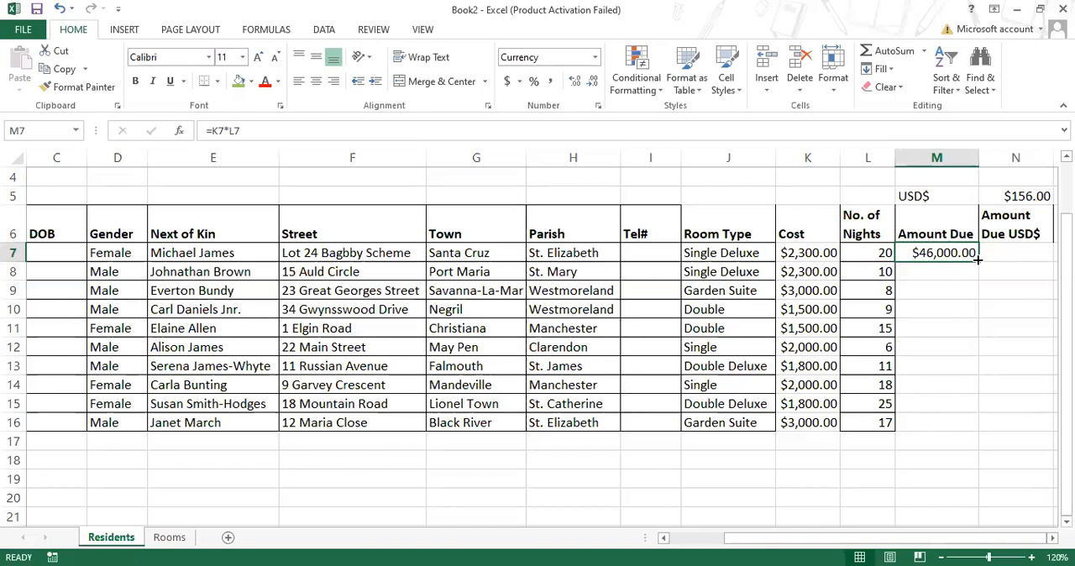
pyautogui.moveTo(978, 260); pyautogui.dragTo(968, 436)
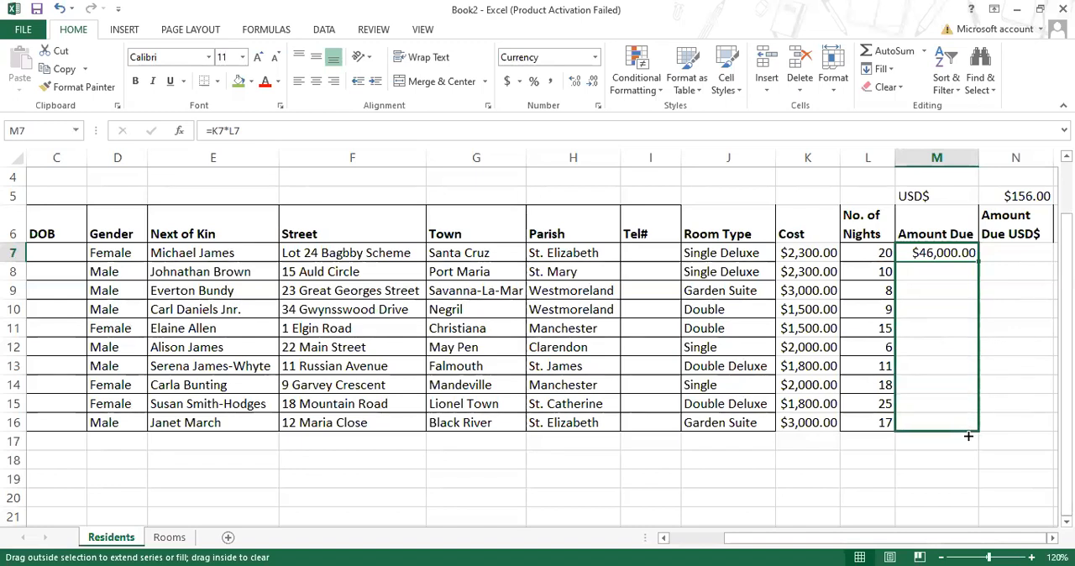
pyautogui.moveTo(968, 436); pyautogui.dragTo(968, 435)
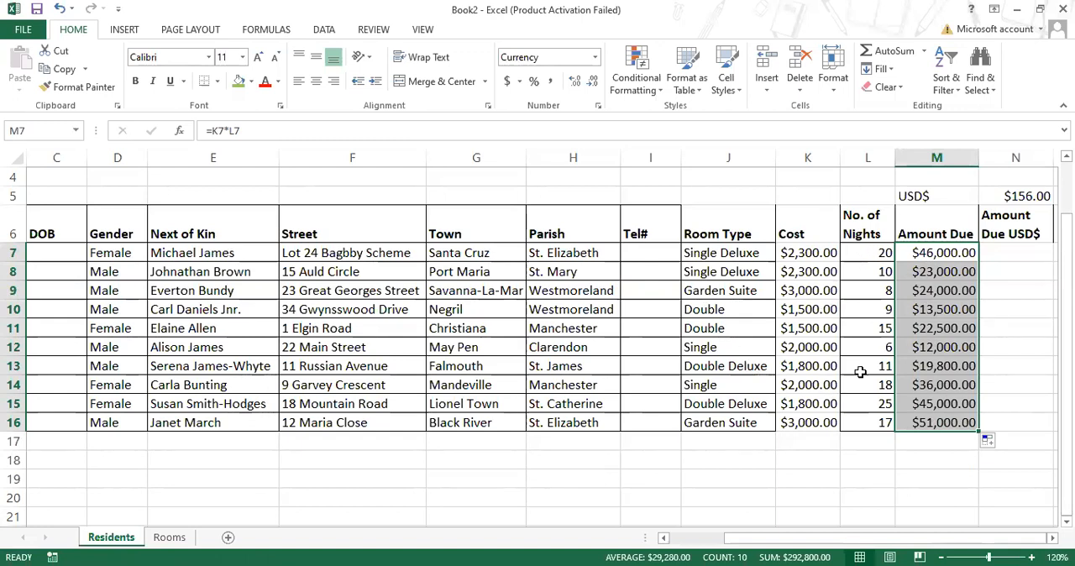
# - Examine the cell references in the Amount Due formulas of M7, M8 and M16, leaving the formulas as they are
pyautogui.click(957, 252)
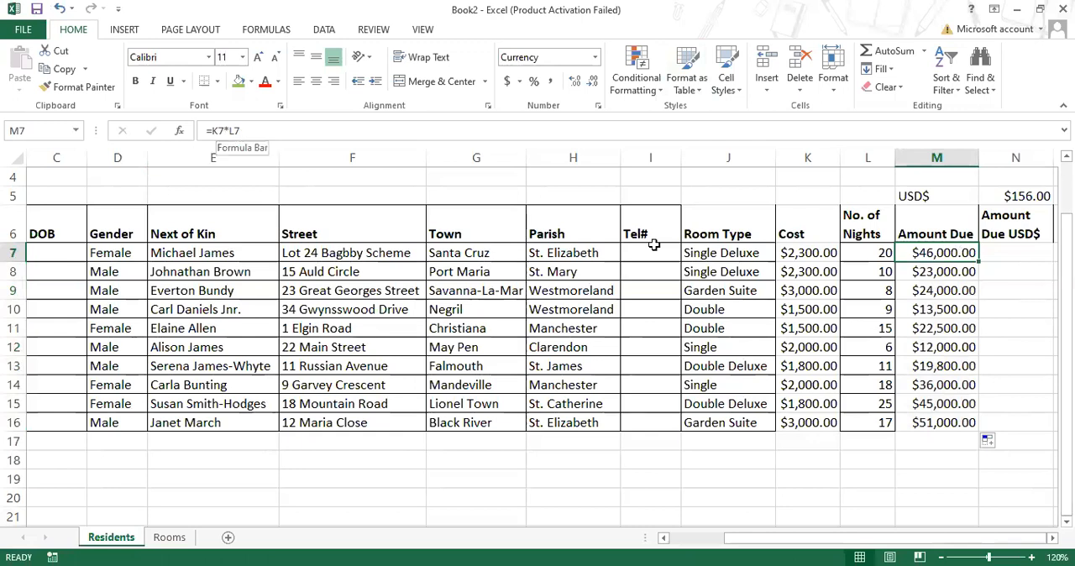
pyautogui.doubleClick(929, 252)
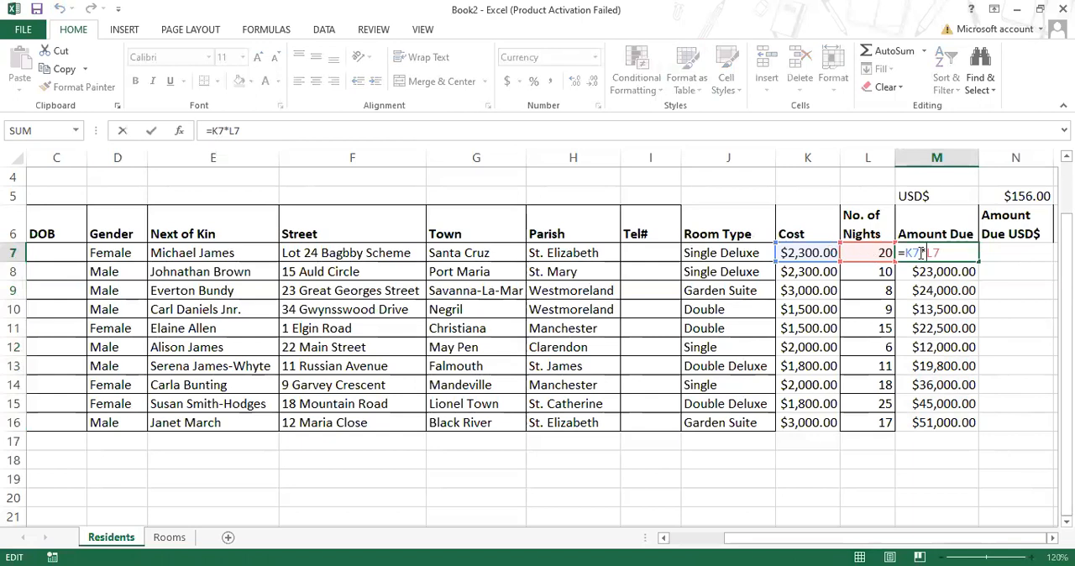
pyautogui.hotkey('ctrl', 'Return')
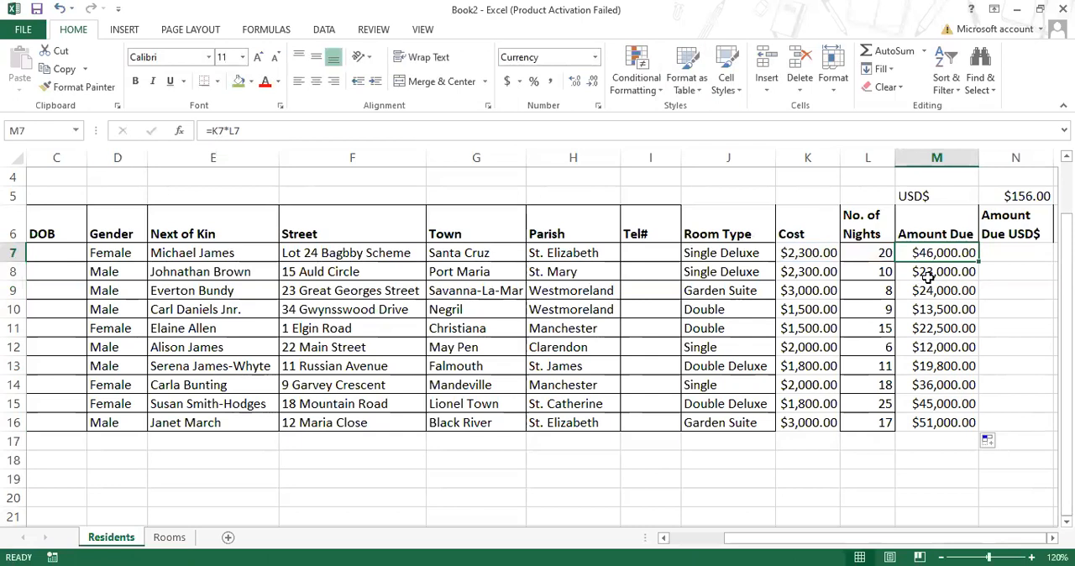
pyautogui.click(931, 271)
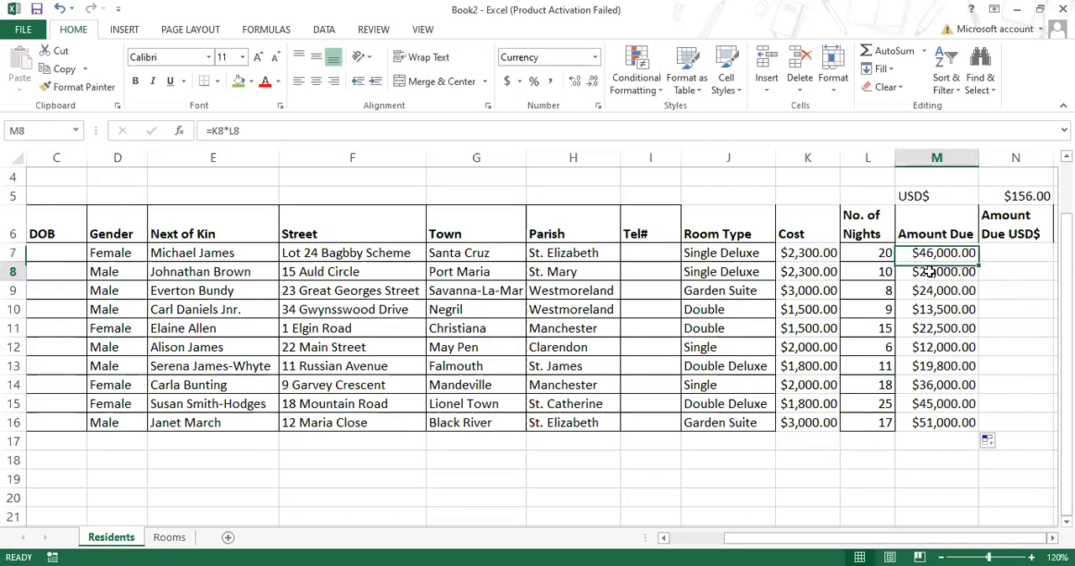
pyautogui.doubleClick(931, 271)
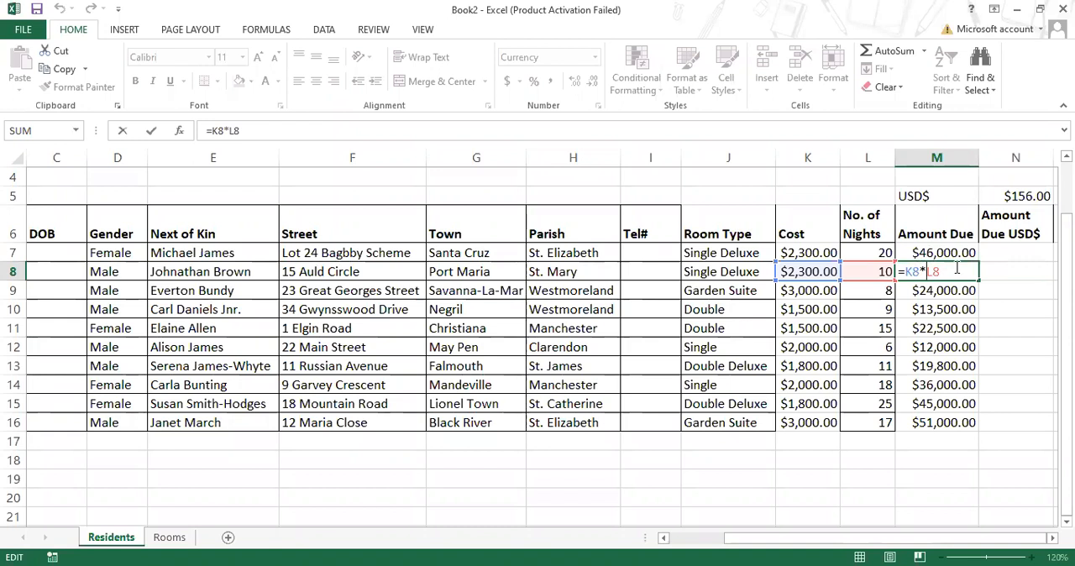
pyautogui.press('Escape')
pyautogui.doubleClick(945, 425)
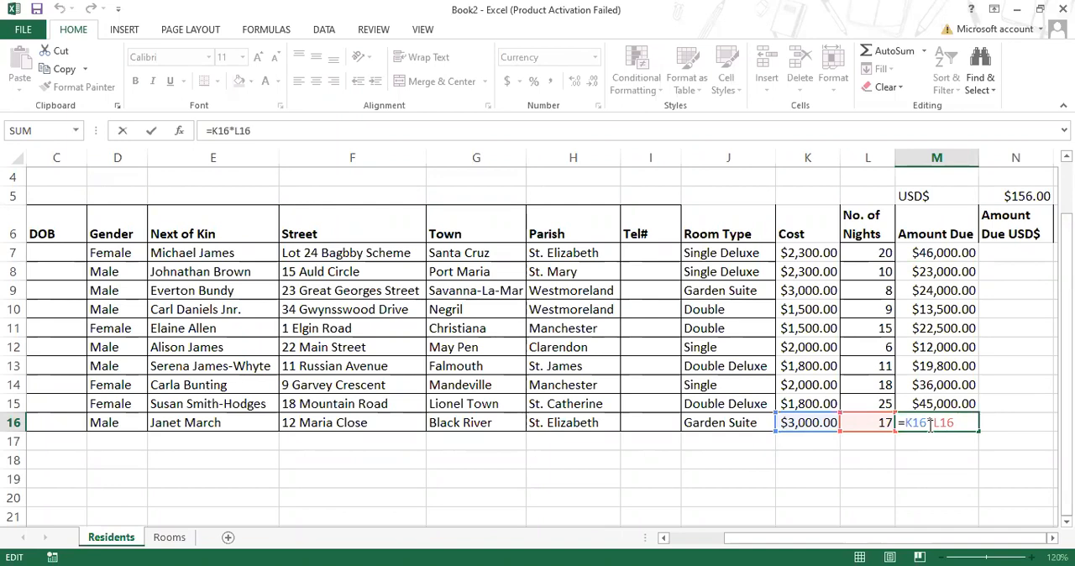
pyautogui.hotkey('ctrl', 'Return')
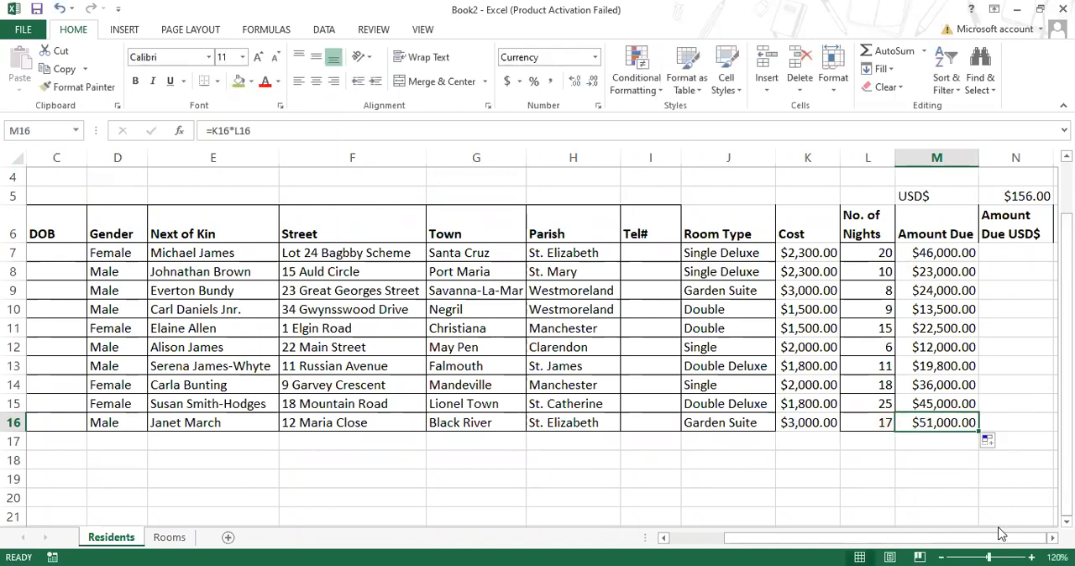
# - Compare the conversion rate in N5 with the first resident's Amount Due in M7 and the empty Amount Due USD$ cell N7
pyautogui.click(1052, 538)
pyautogui.click(1052, 537)
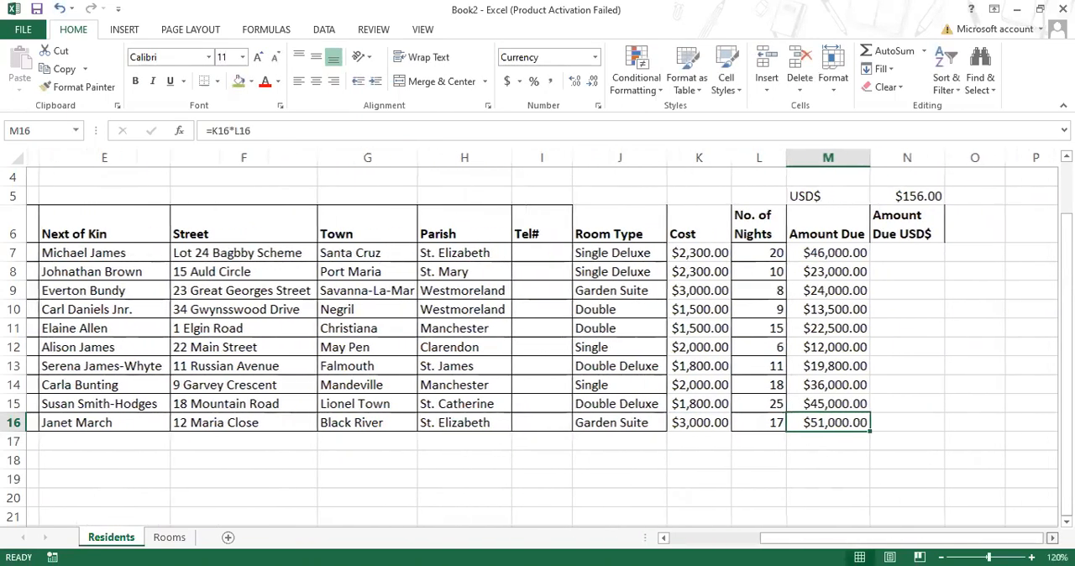
pyautogui.click(1052, 538)
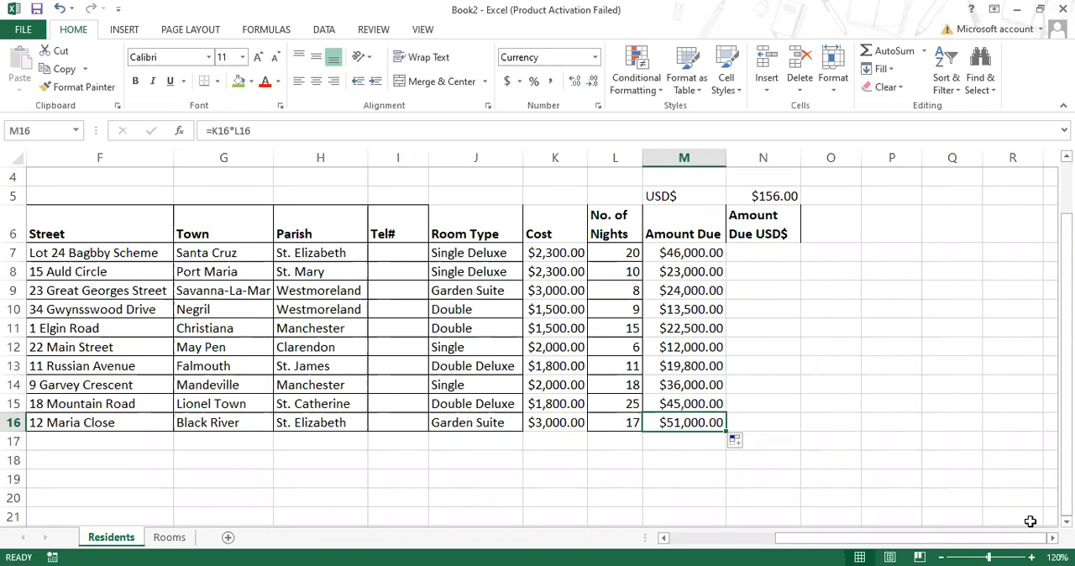
pyautogui.click(770, 199)
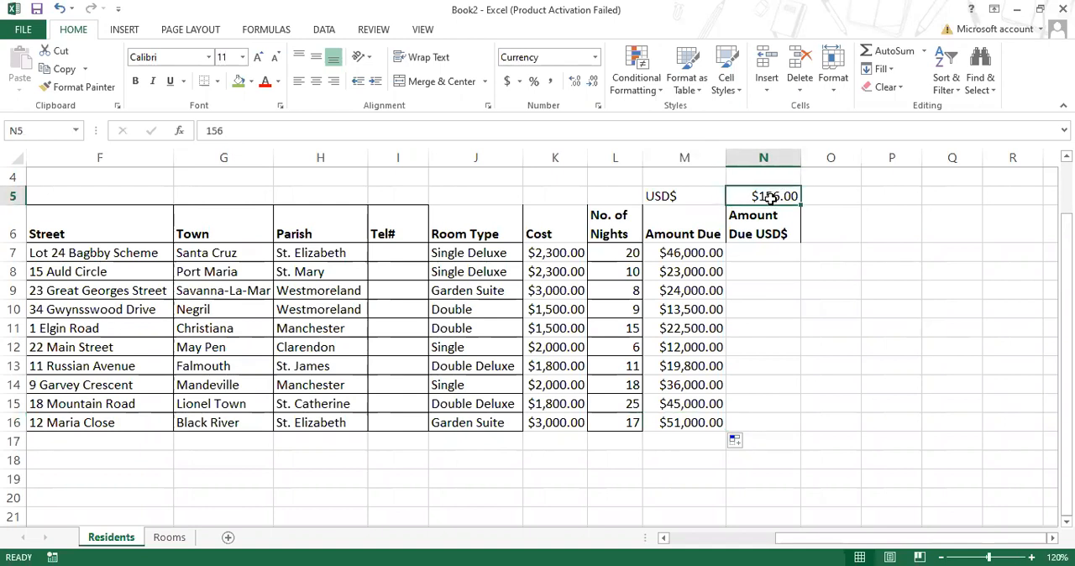
pyautogui.click(672, 252)
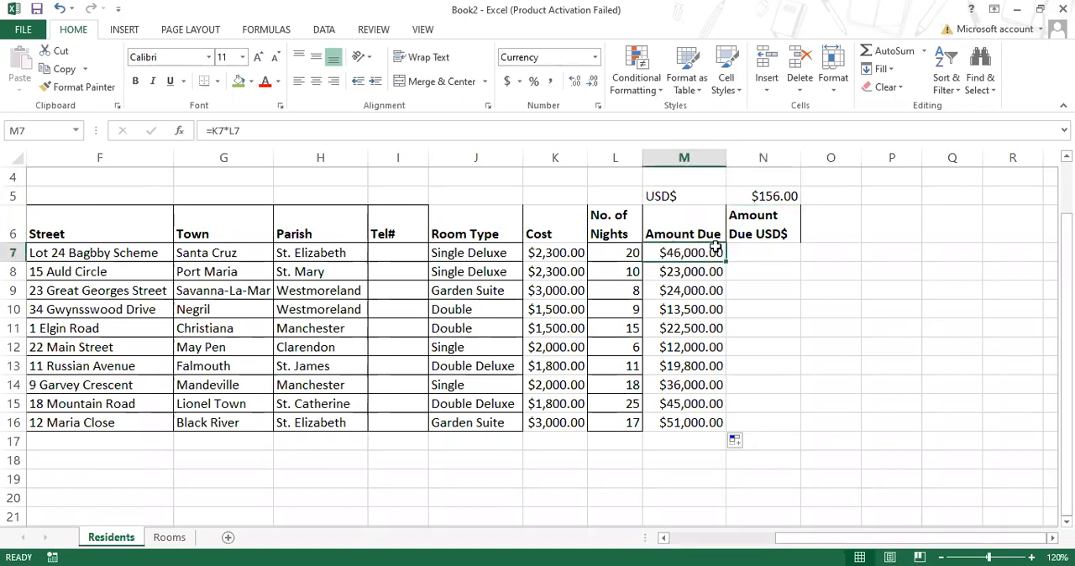
pyautogui.click(767, 246)
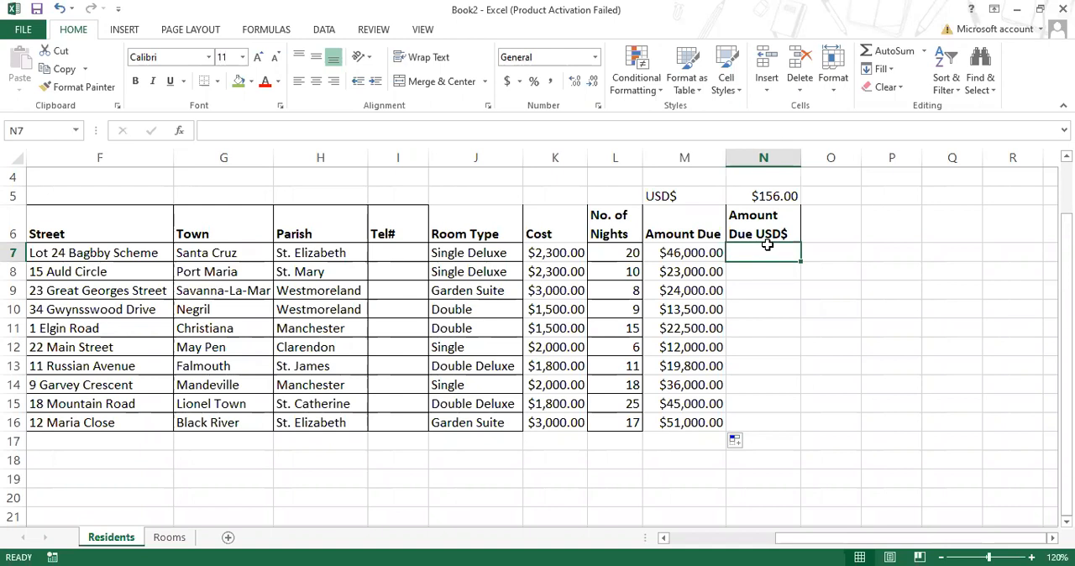
pyautogui.click(780, 195)
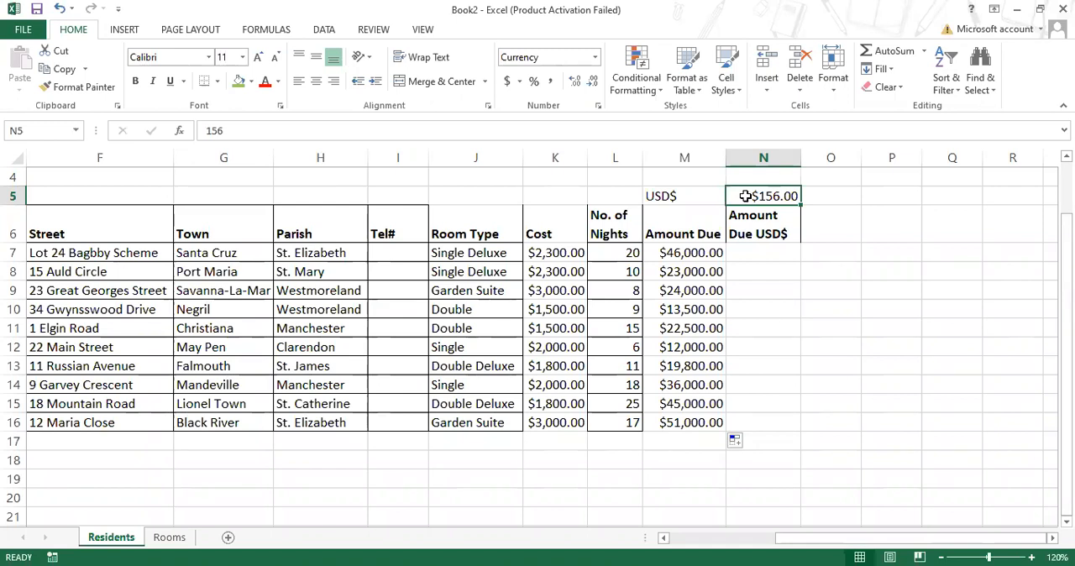
# - Start the Amount Due USD$ formula in N7 as =M7/N5, replace both references with typed numbers, and enter =46000/156
pyautogui.click(765, 253)
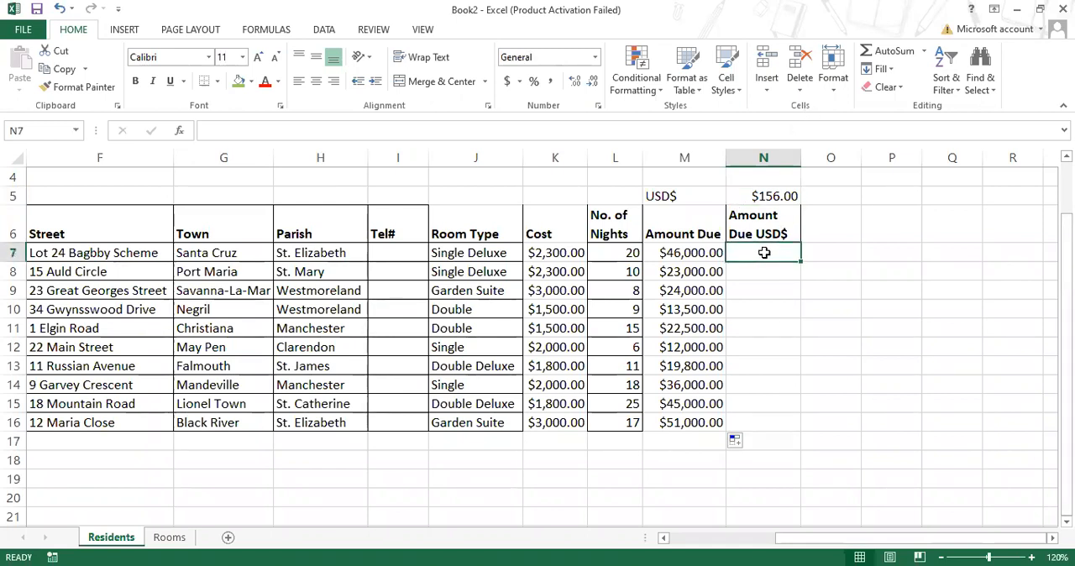
pyautogui.write('=')
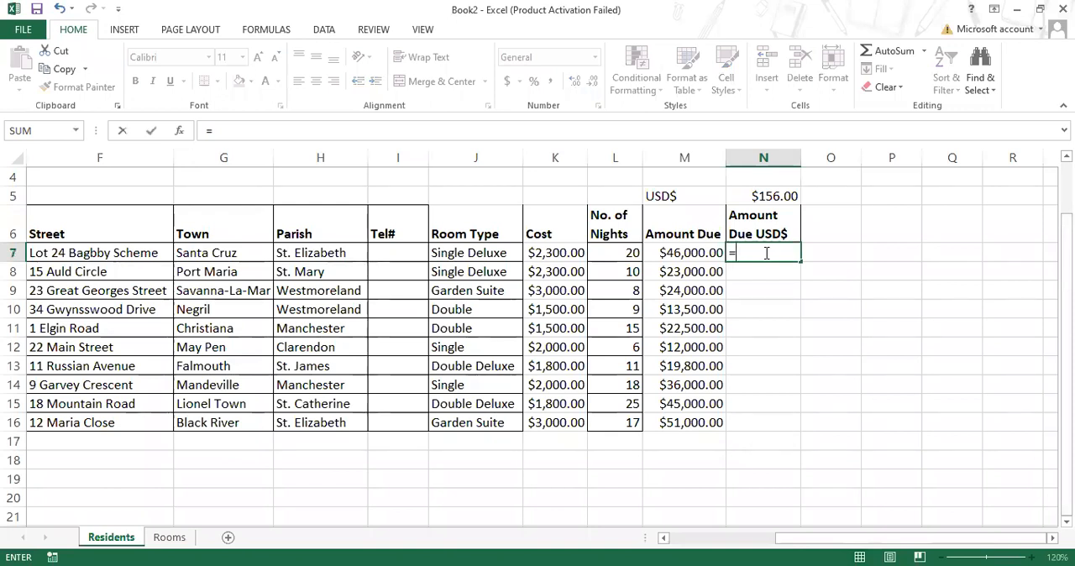
pyautogui.click(692, 252)
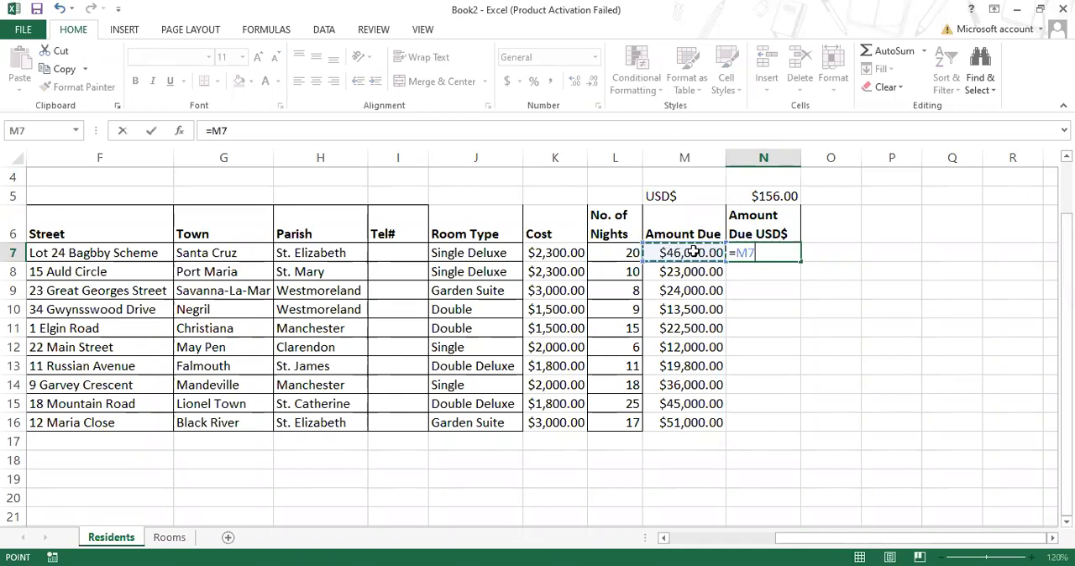
pyautogui.write('/')
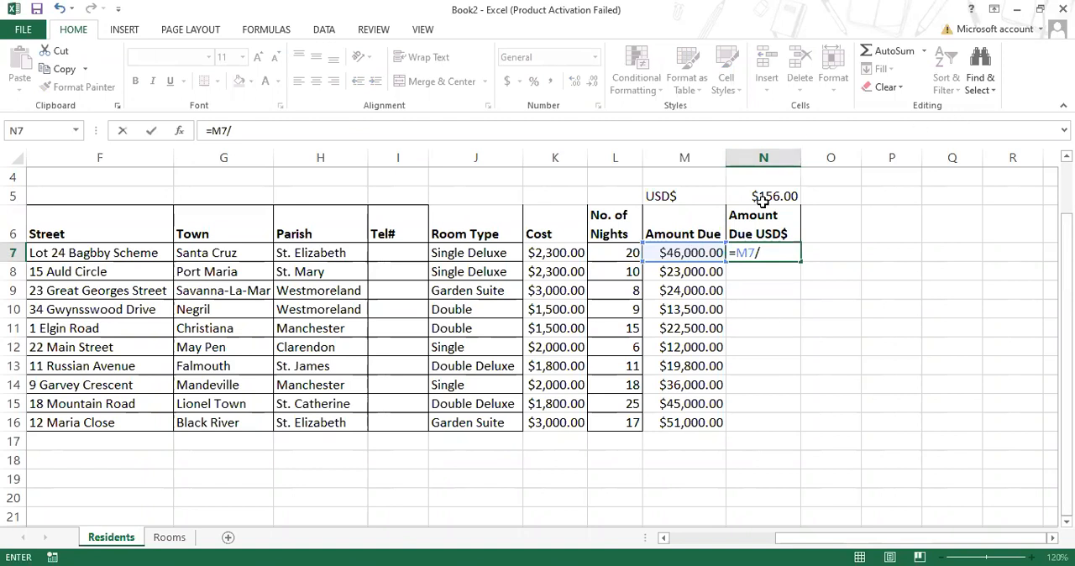
pyautogui.click(759, 192)
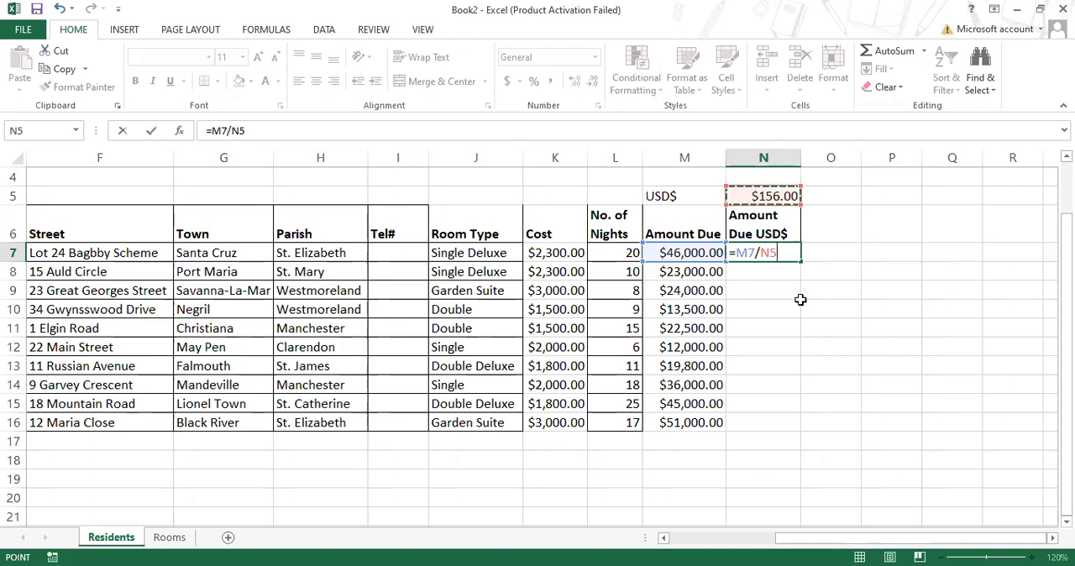
pyautogui.doubleClick(744, 252)
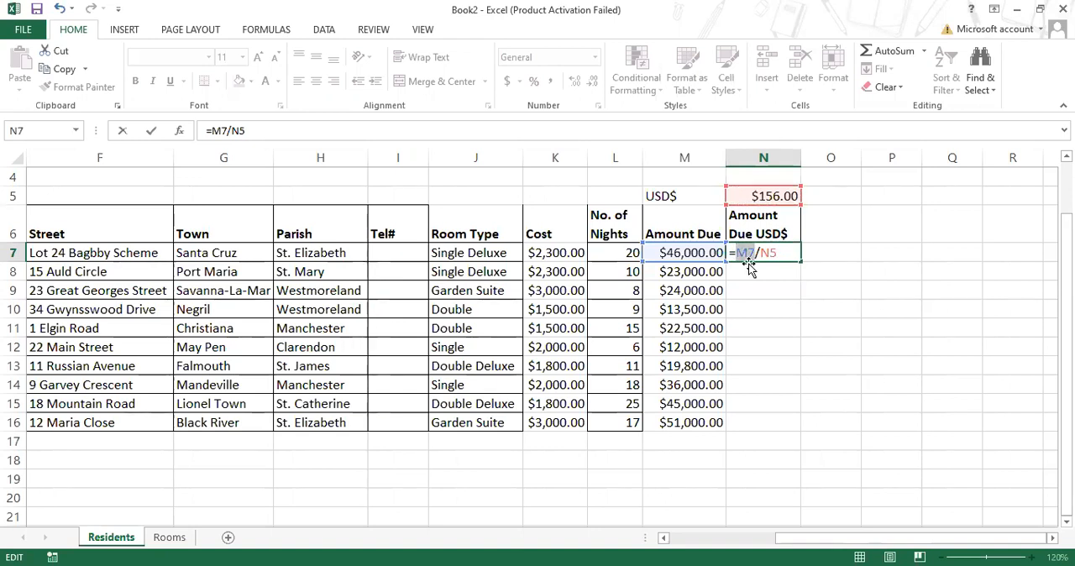
pyautogui.write('46000')
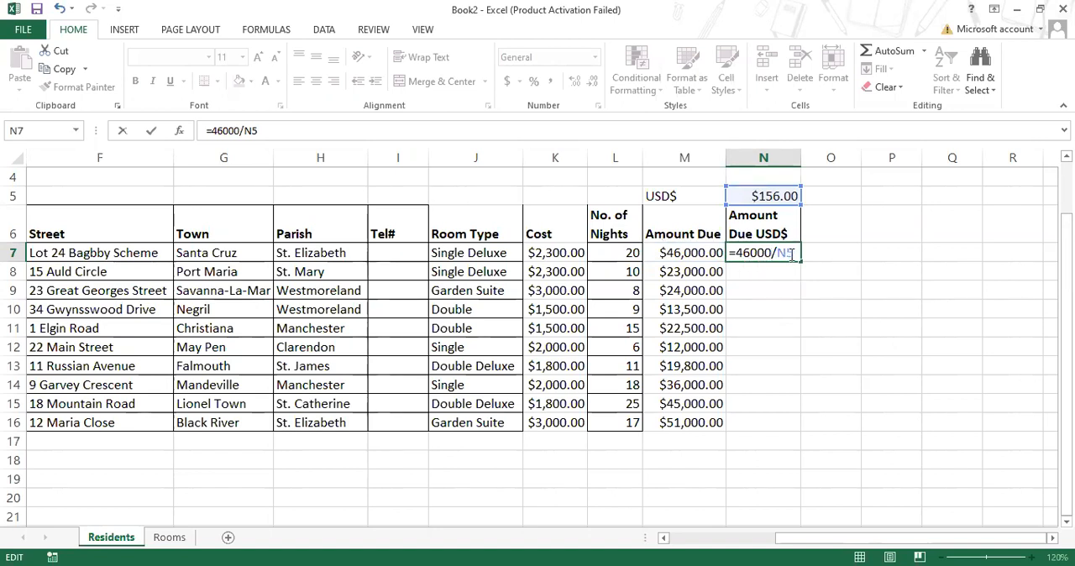
pyautogui.write('156')
pyautogui.press('Return')
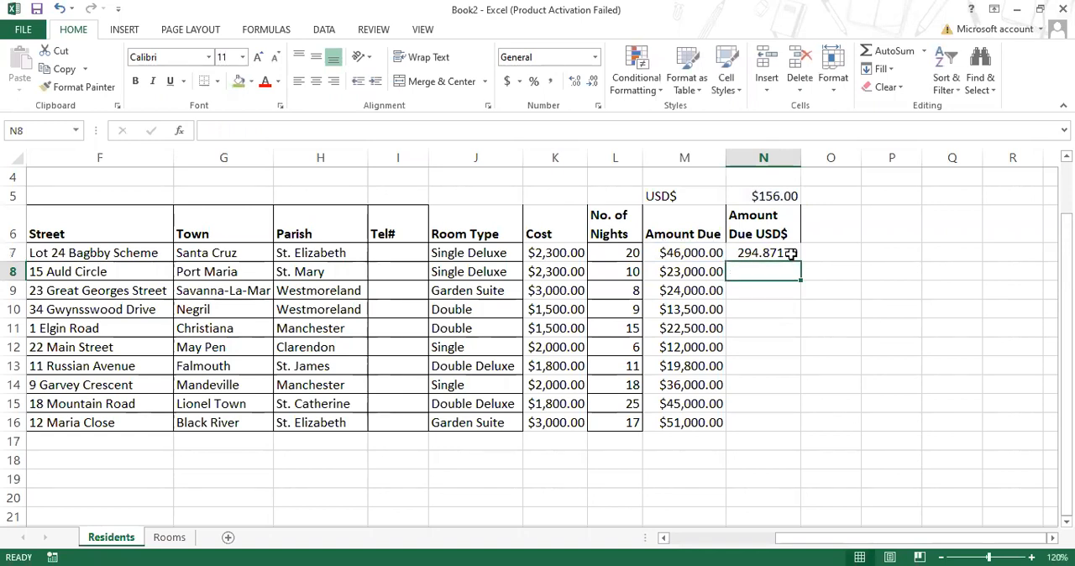
# - Test the hard-coded formula in N7 by changing the No. of Nights in L7 to 10, and restore L7 to 20
pyautogui.click(630, 253)
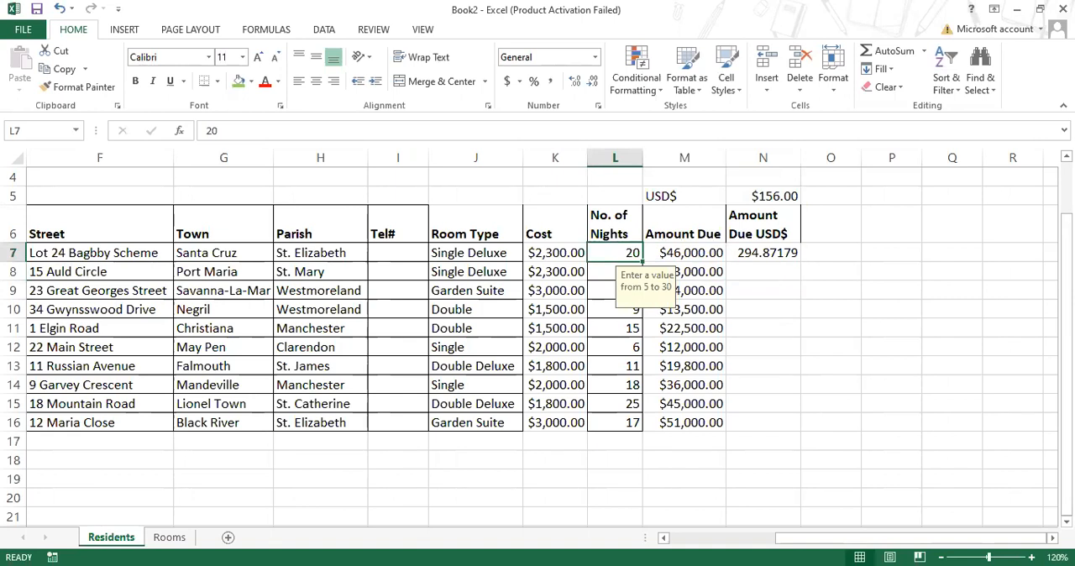
pyautogui.write('10')
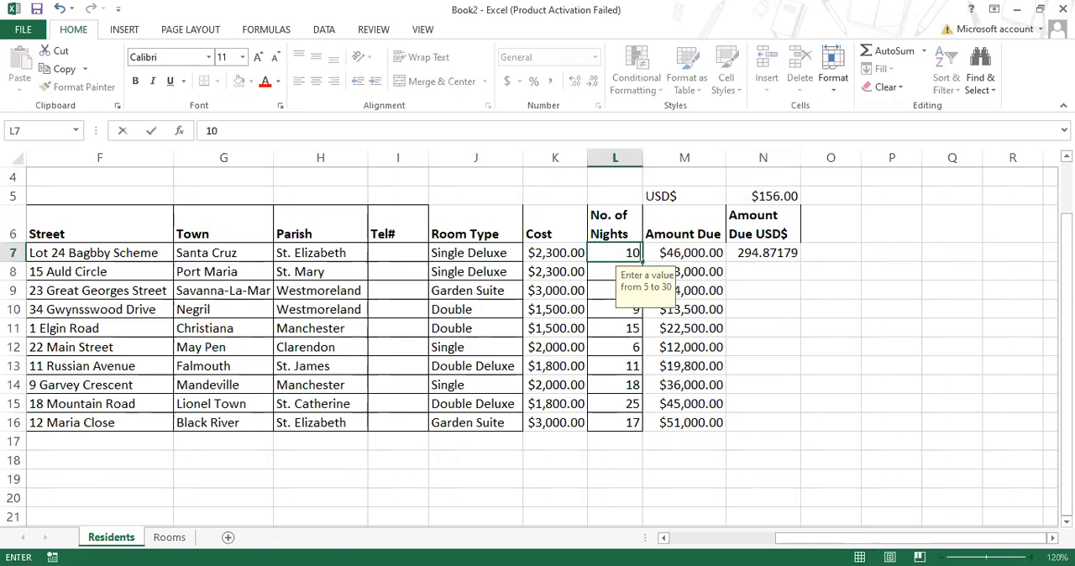
pyautogui.press('Return')
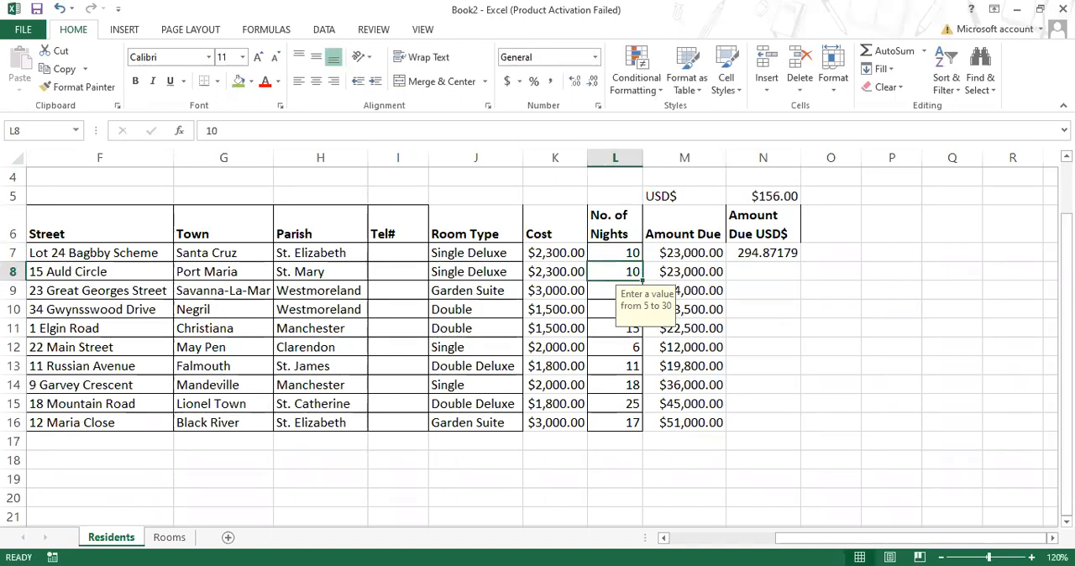
pyautogui.click(768, 253)
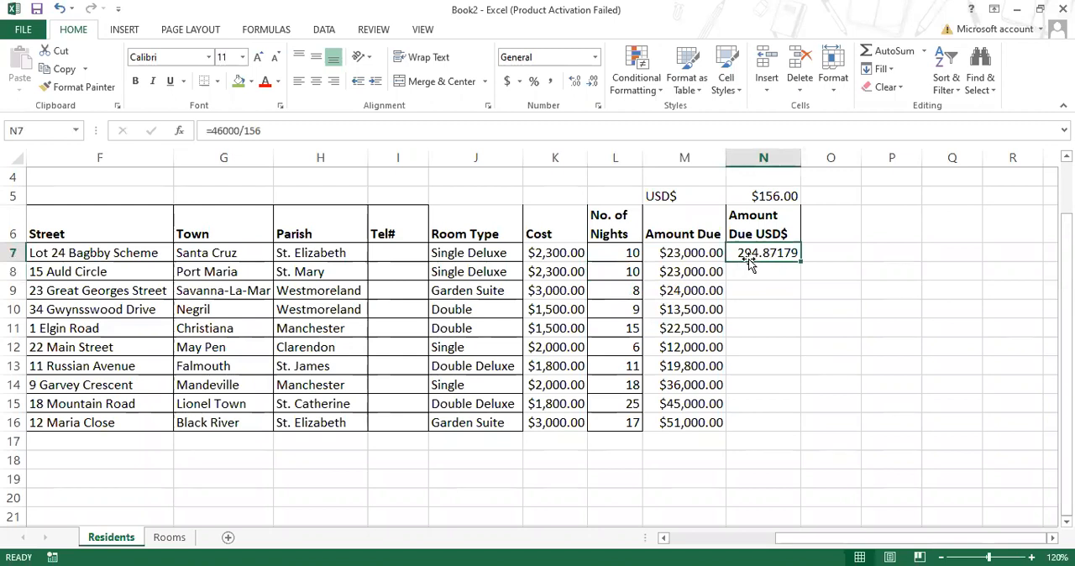
pyautogui.click(633, 255)
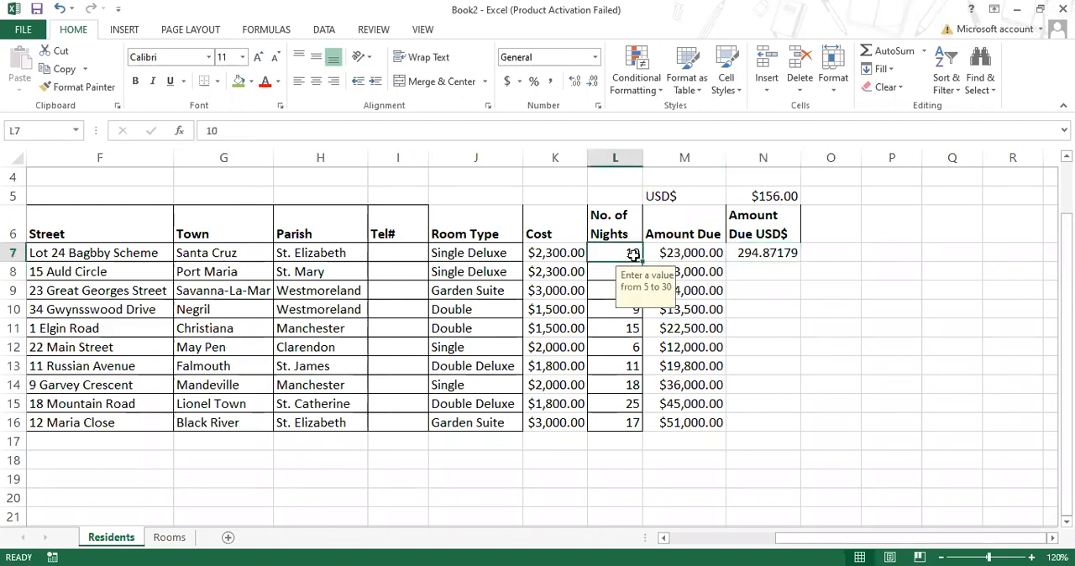
pyautogui.write('20')
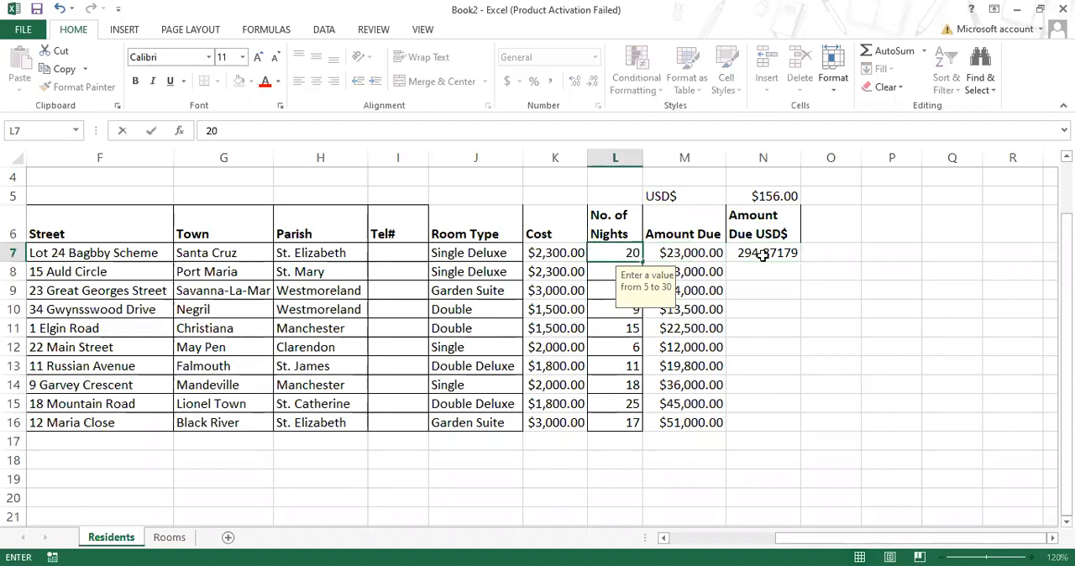
pyautogui.click(695, 252)
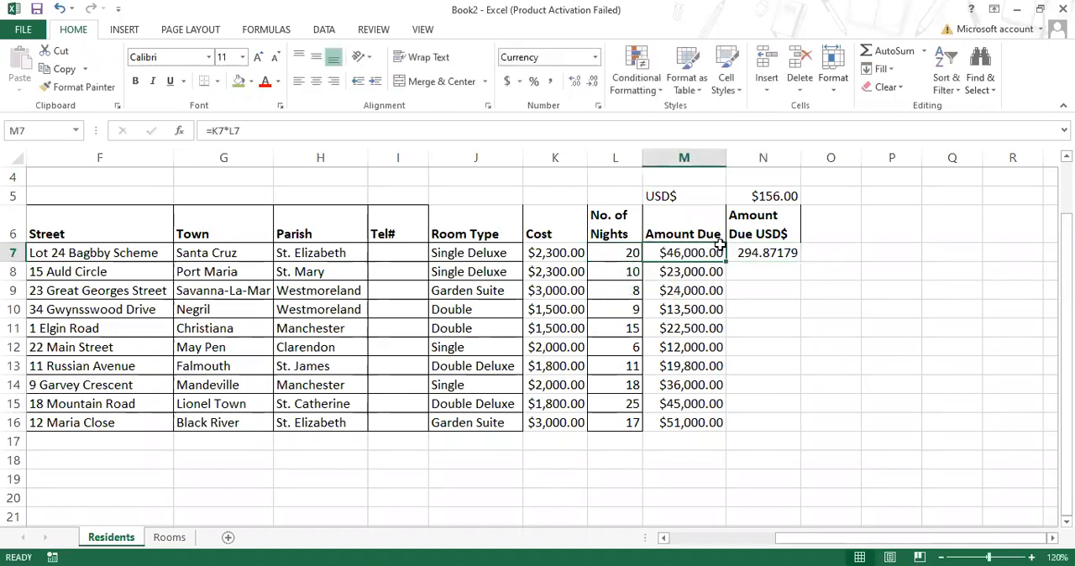
# - Replace the hard-coded formula in N7 with =M7/N5, dividing the Amount Due by the conversion rate
pyautogui.click(753, 246)
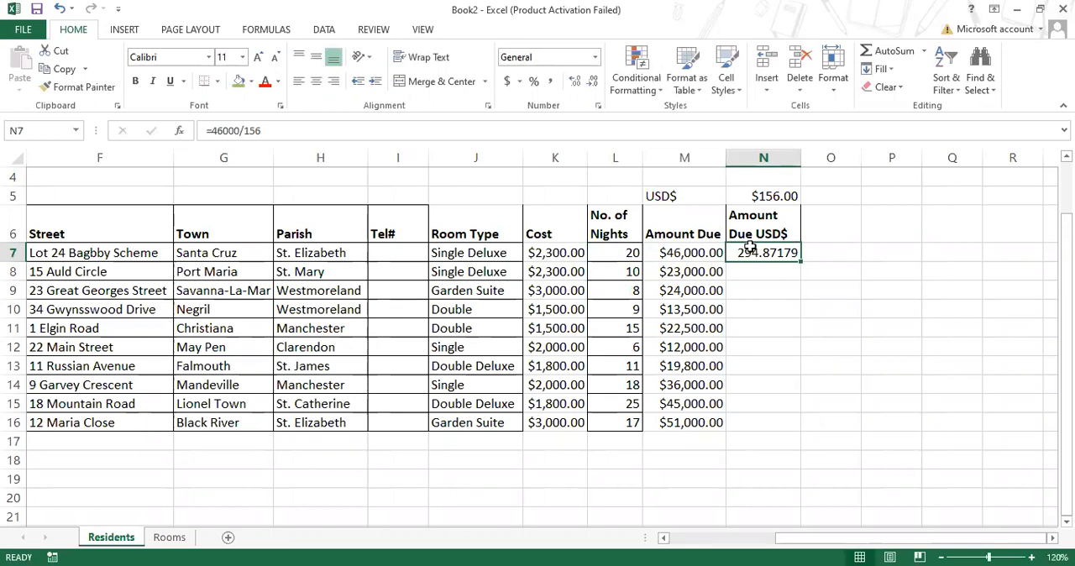
pyautogui.write('=')
pyautogui.click(681, 256)
pyautogui.write('/')
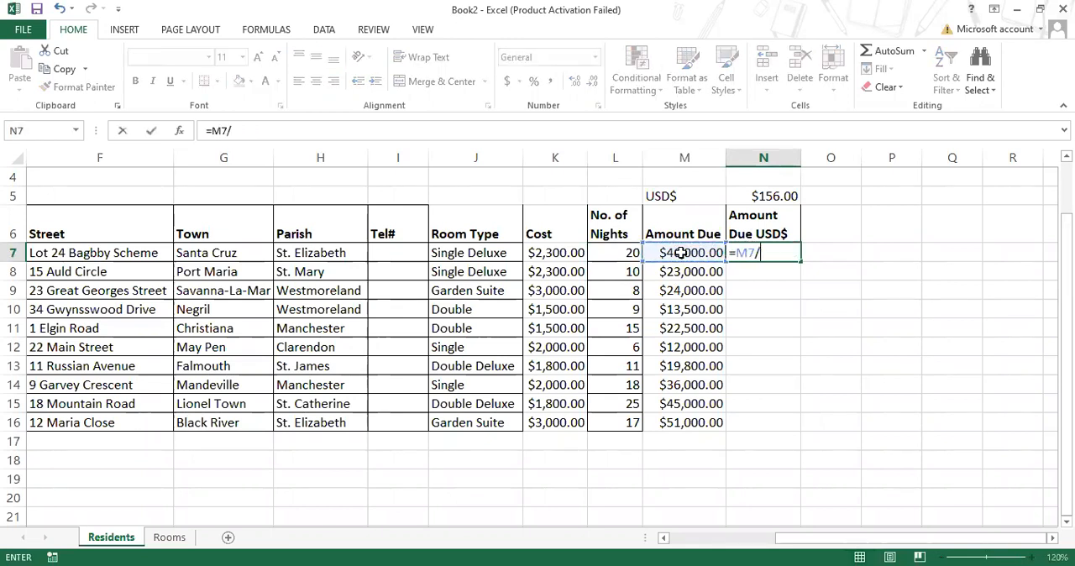
pyautogui.click(758, 195)
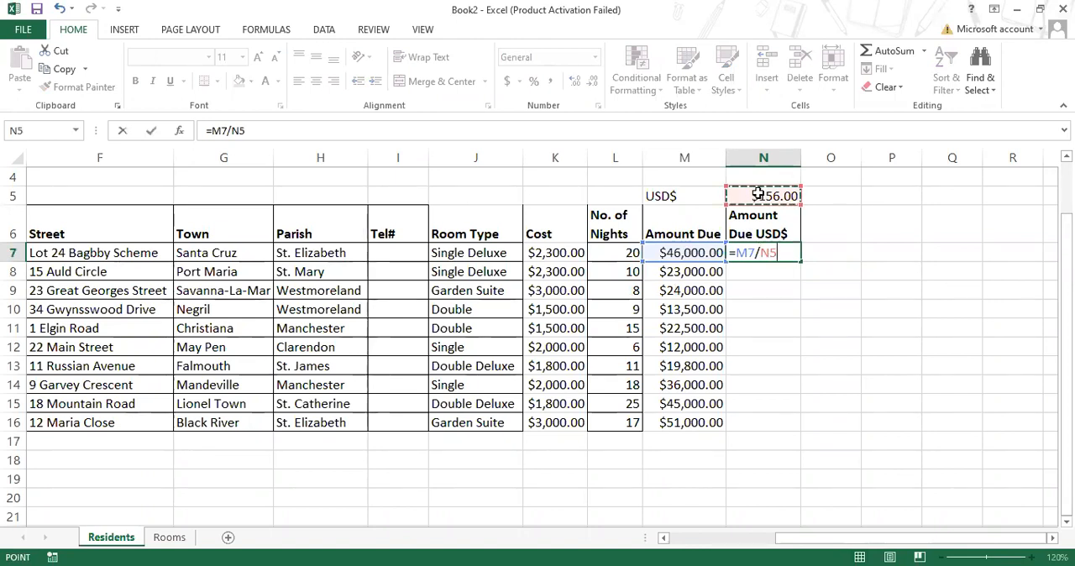
pyautogui.press('Return')
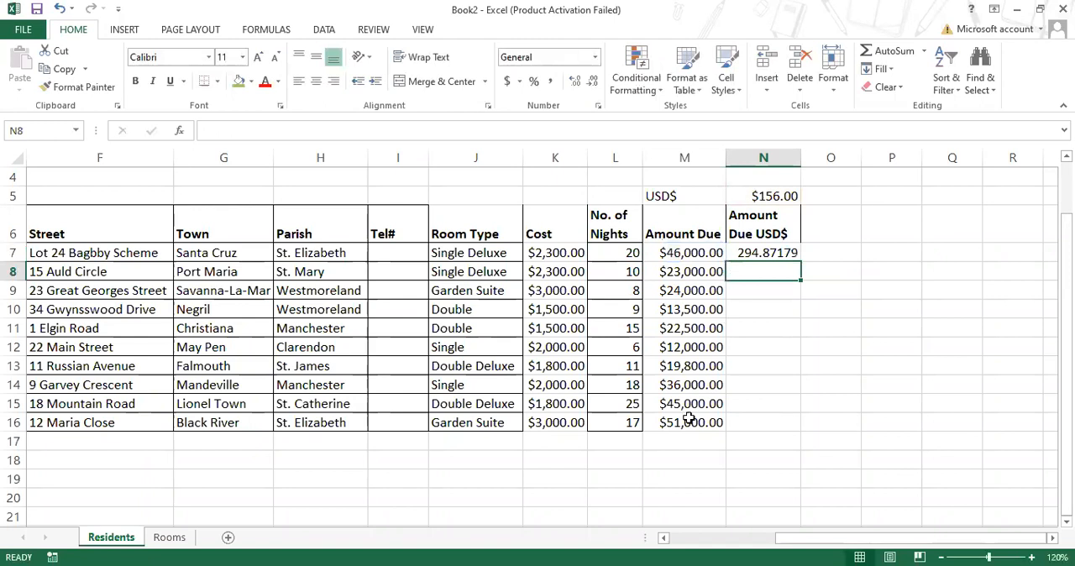
# - Set the first resident's No. of Nights in L7 to 10 to test the cell-reference formula in N7
pyautogui.click(626, 252)
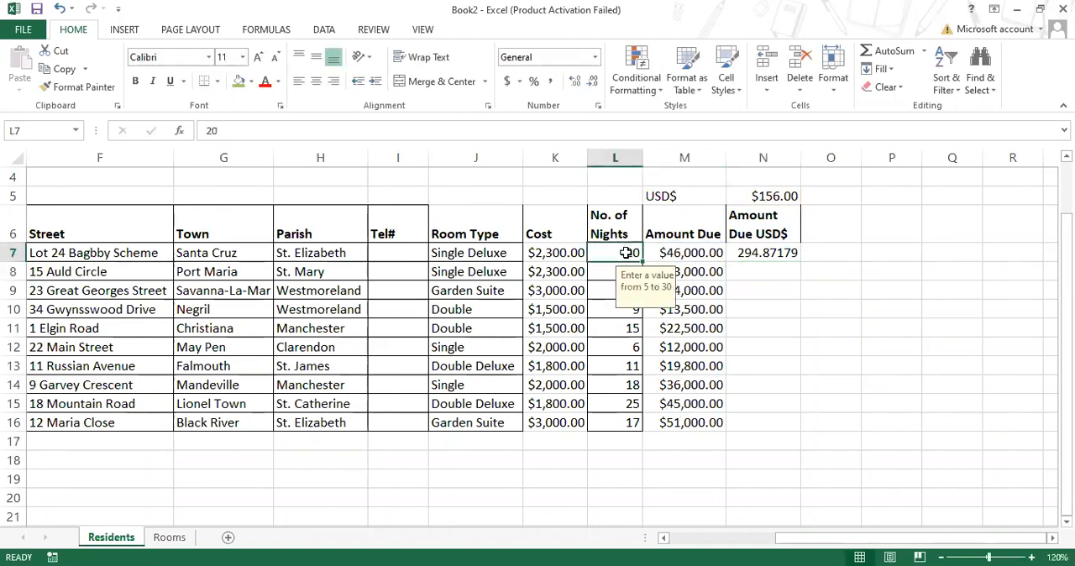
pyautogui.write('10')
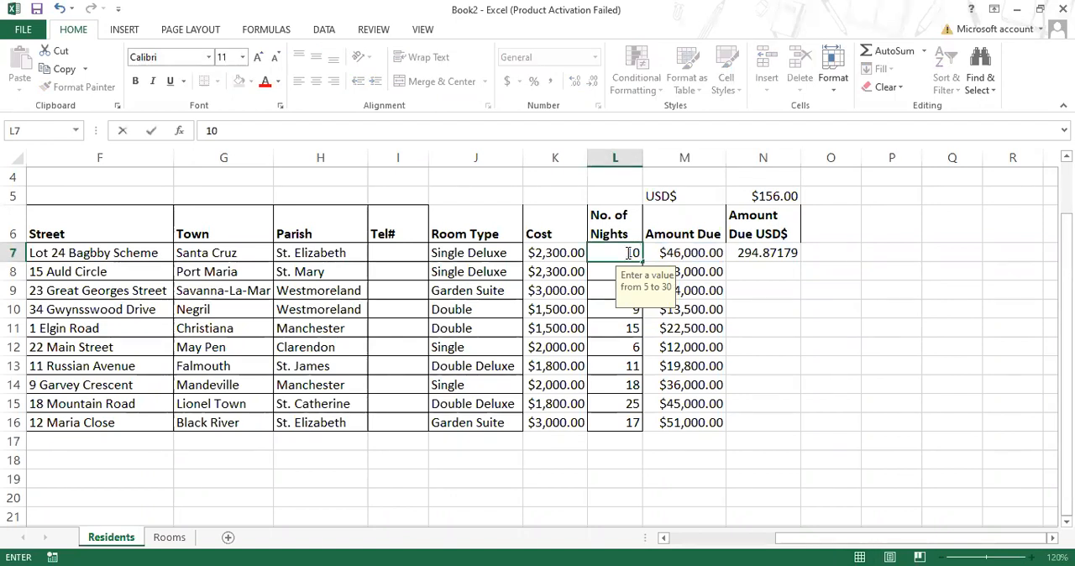
pyautogui.press('Return')
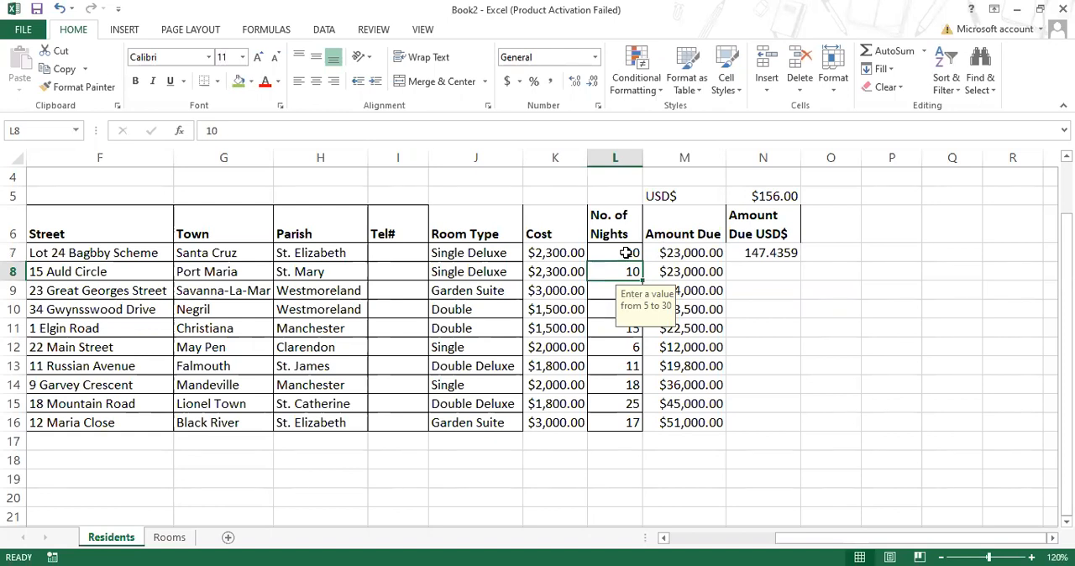
# - Restore the first resident's No. of Nights in L7 to 20
pyautogui.click(625, 253)
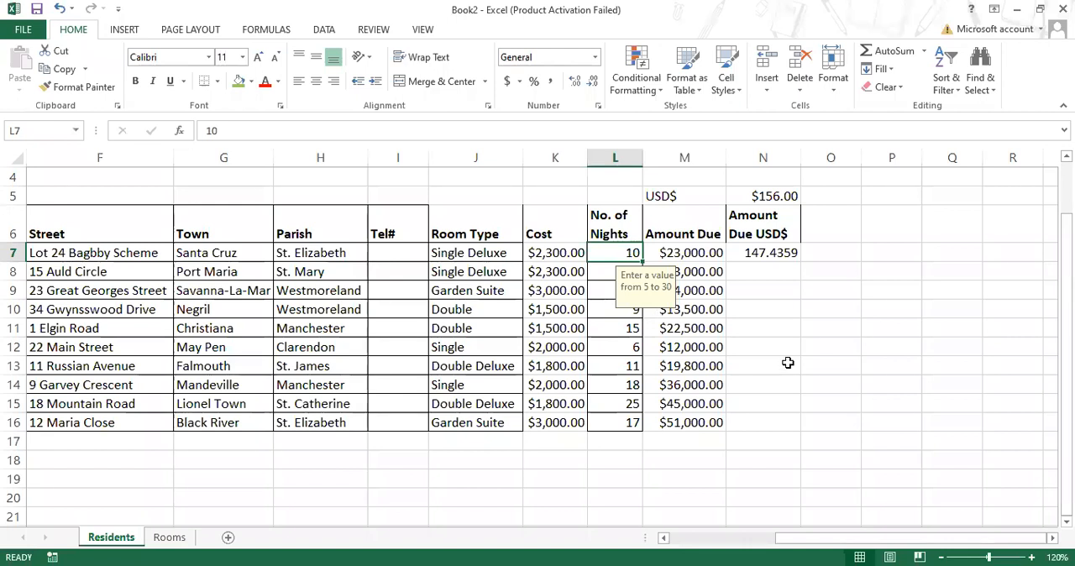
pyautogui.write('20')
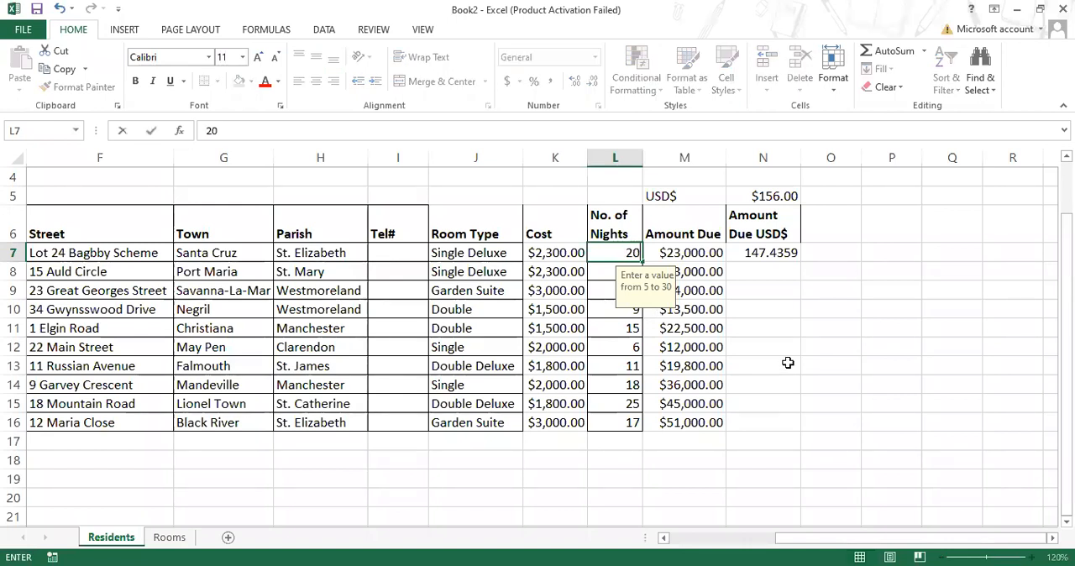
pyautogui.press('Return')
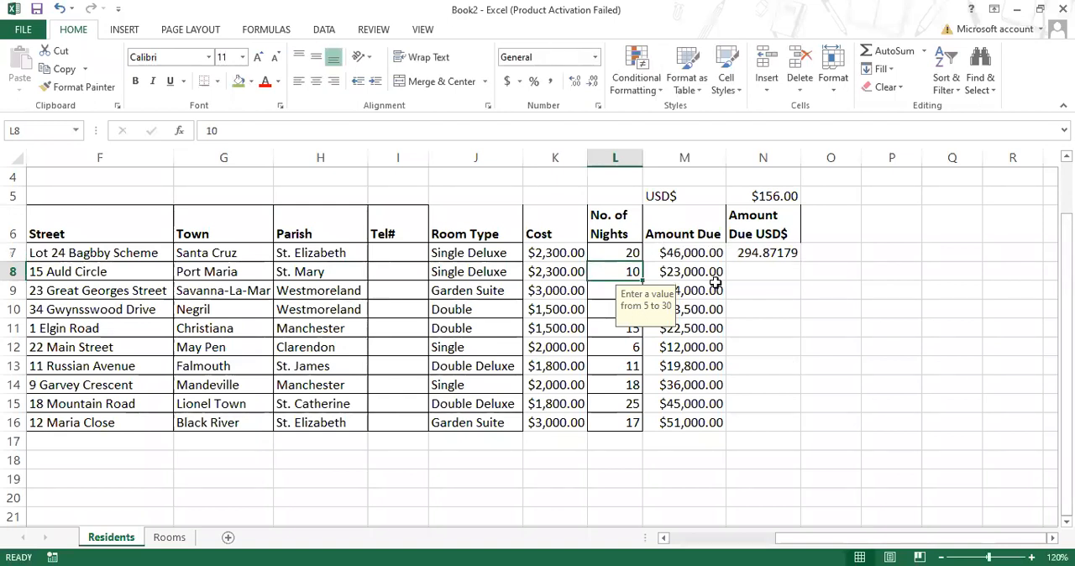
# - Copy the relative formula =M7/N5 from N7 down through N16 and check several of the filled cells
pyautogui.click(752, 253)
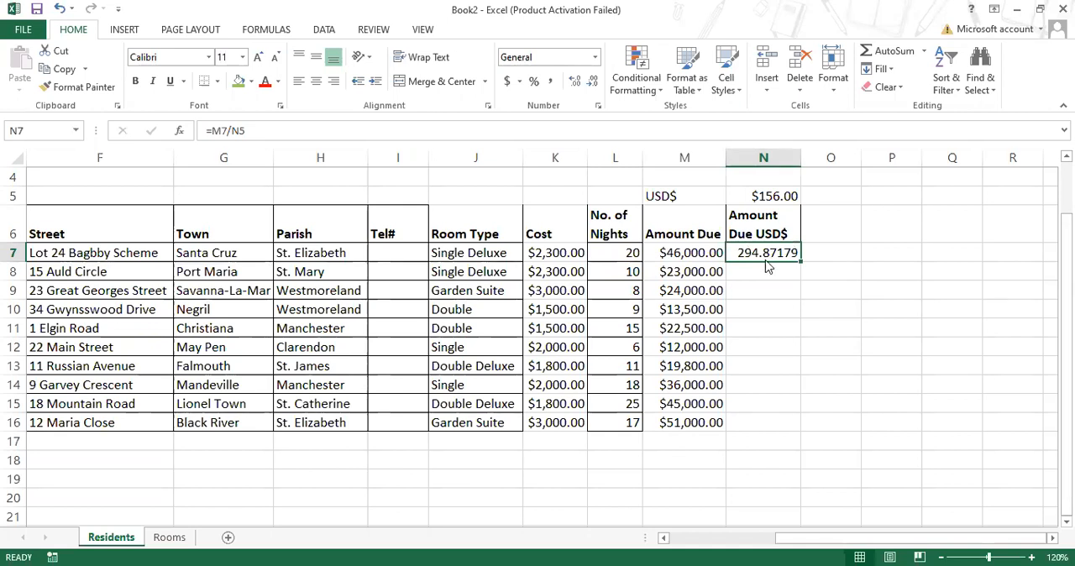
pyautogui.moveTo(802, 262); pyautogui.dragTo(792, 427)
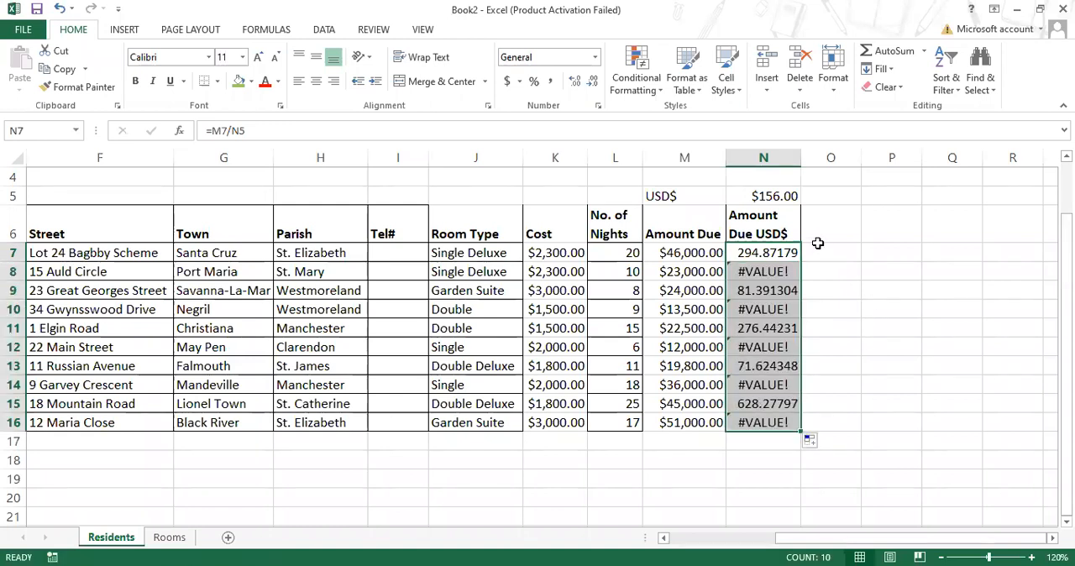
pyautogui.click(760, 271)
pyautogui.click(760, 308)
pyautogui.click(761, 363)
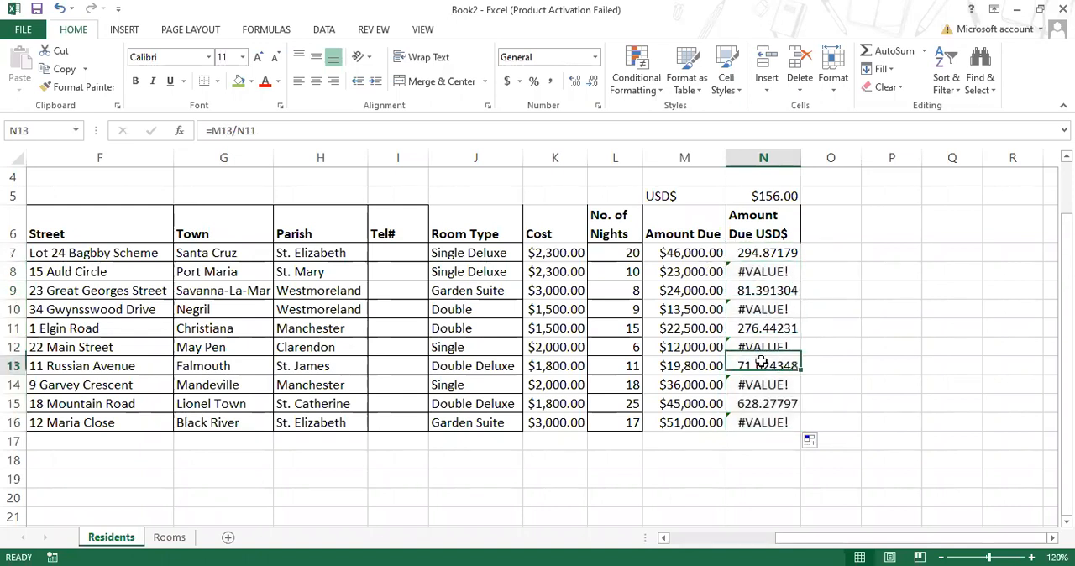
pyautogui.click(750, 420)
# - Examine which cells the copied formulas refer to in N7, N8, M16 and N16
pyautogui.doubleClick(771, 253)
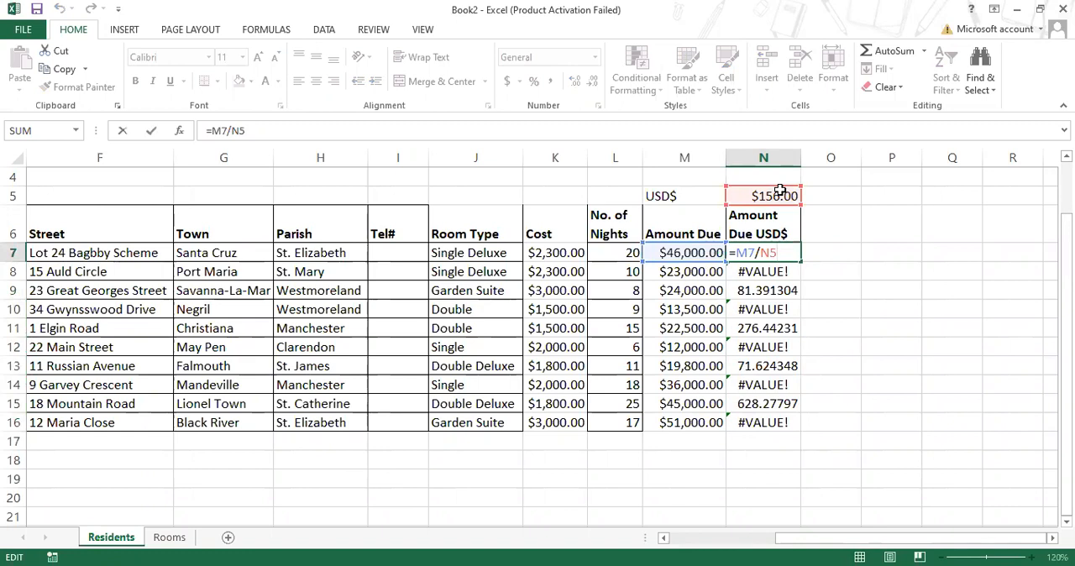
pyautogui.hotkey('ctrl', 'Return')
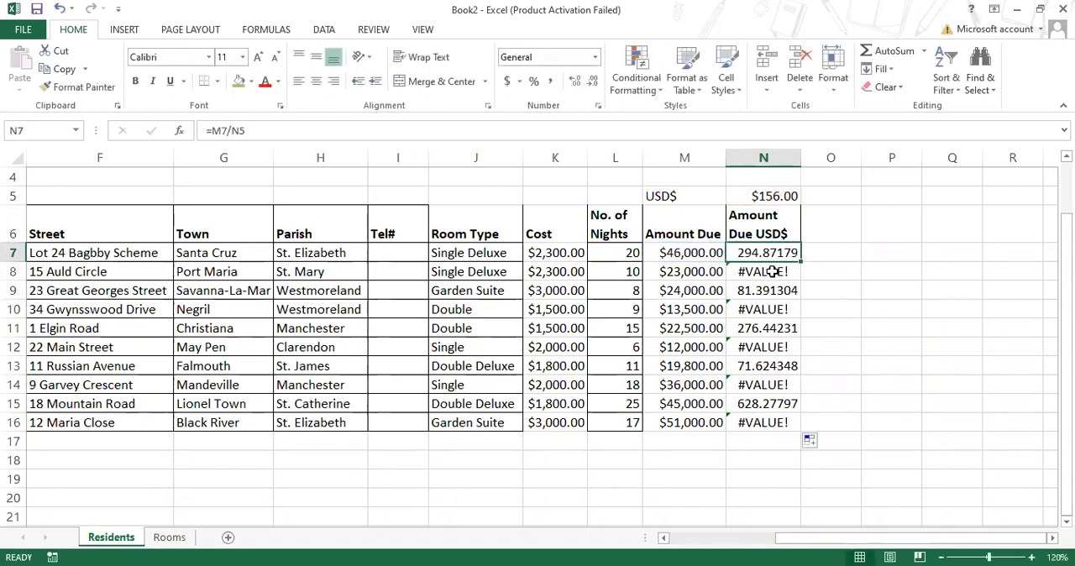
pyautogui.doubleClick(771, 271)
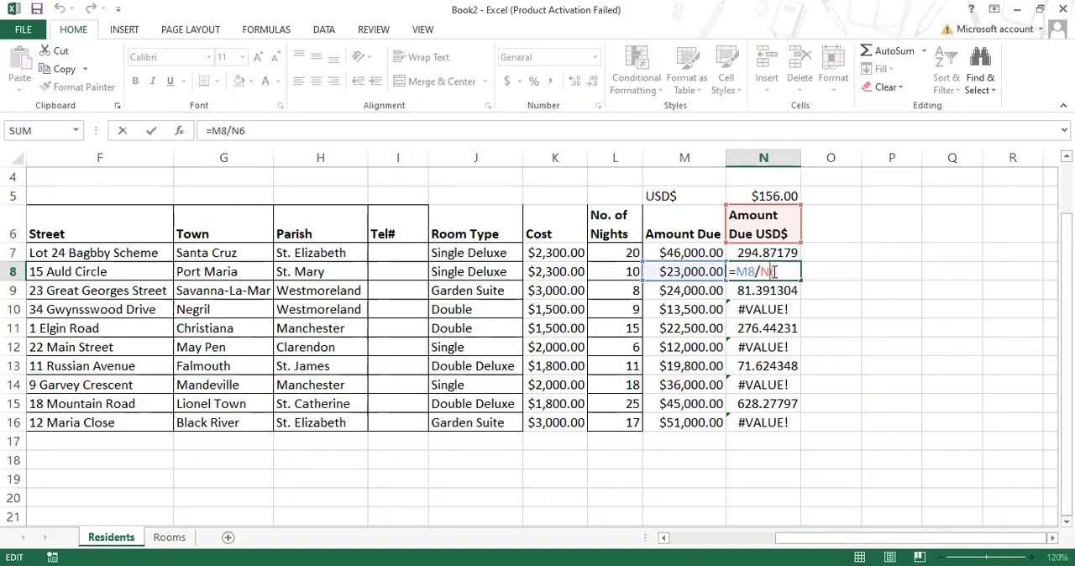
pyautogui.click(710, 271)
pyautogui.doubleClick(684, 422)
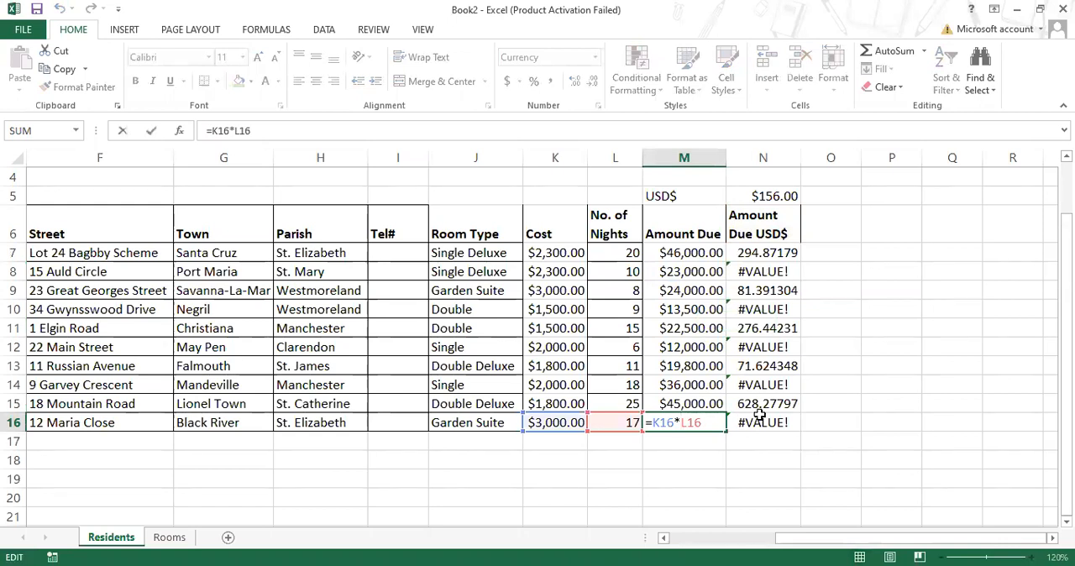
pyautogui.click(759, 415)
pyautogui.doubleClick(759, 415)
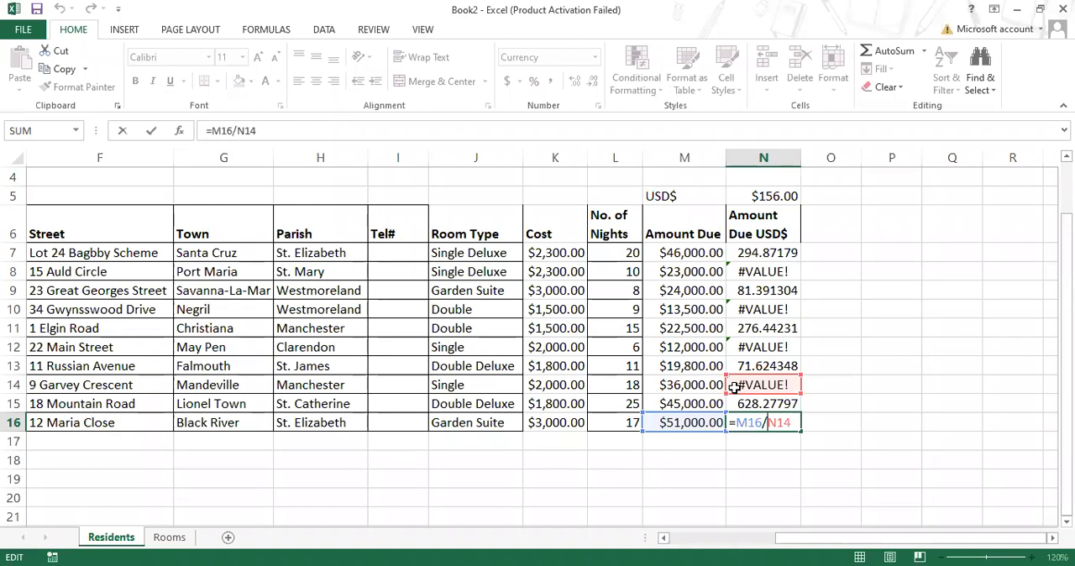
pyautogui.hotkey('ctrl', 'Return')
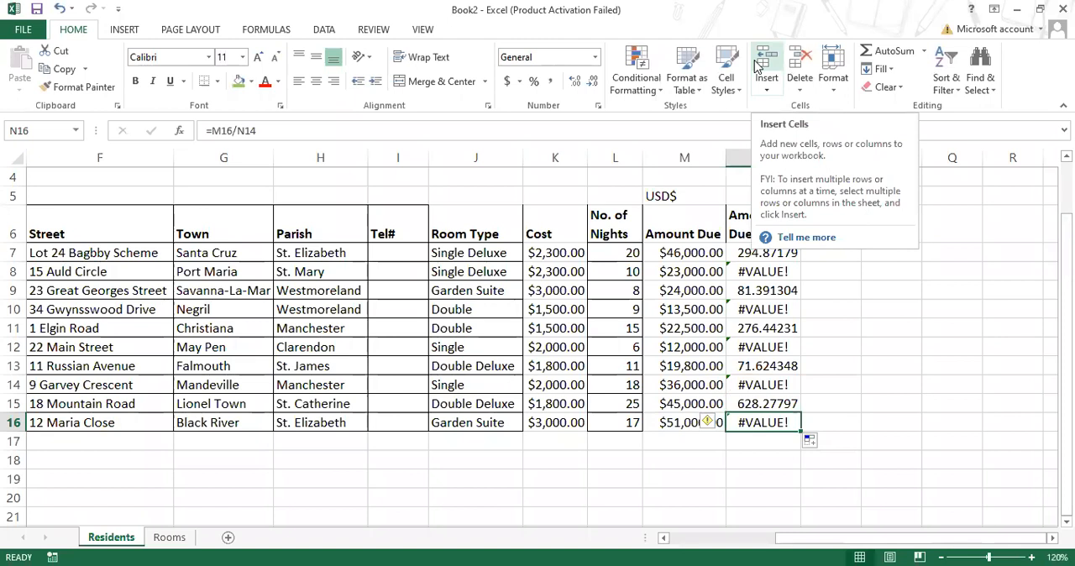
# - Compare the conversion rate cell N5 with the divisor references used in the N7 and N8 formulas
pyautogui.click(779, 195)
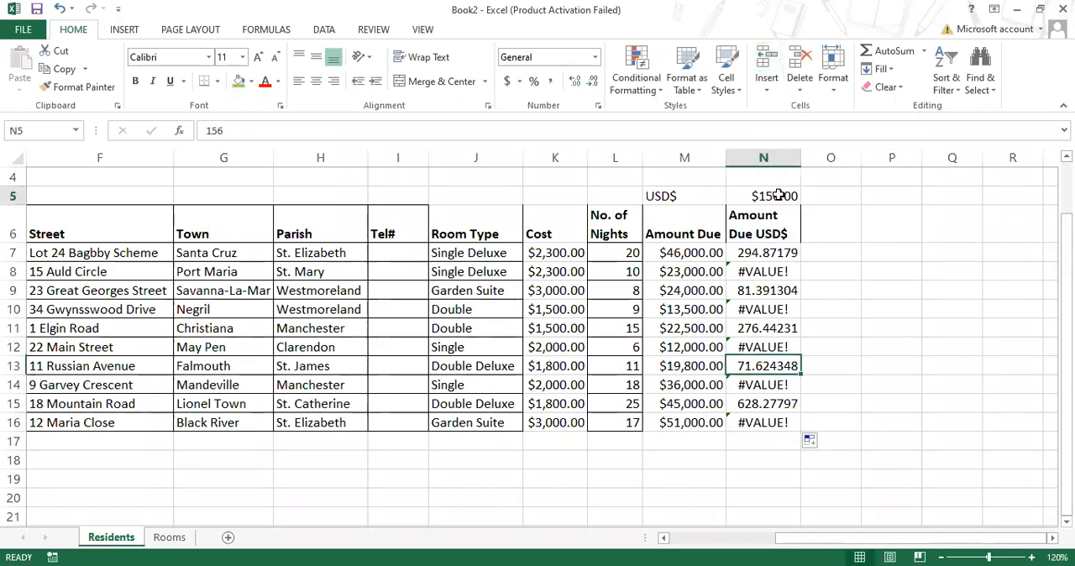
pyautogui.click(768, 252)
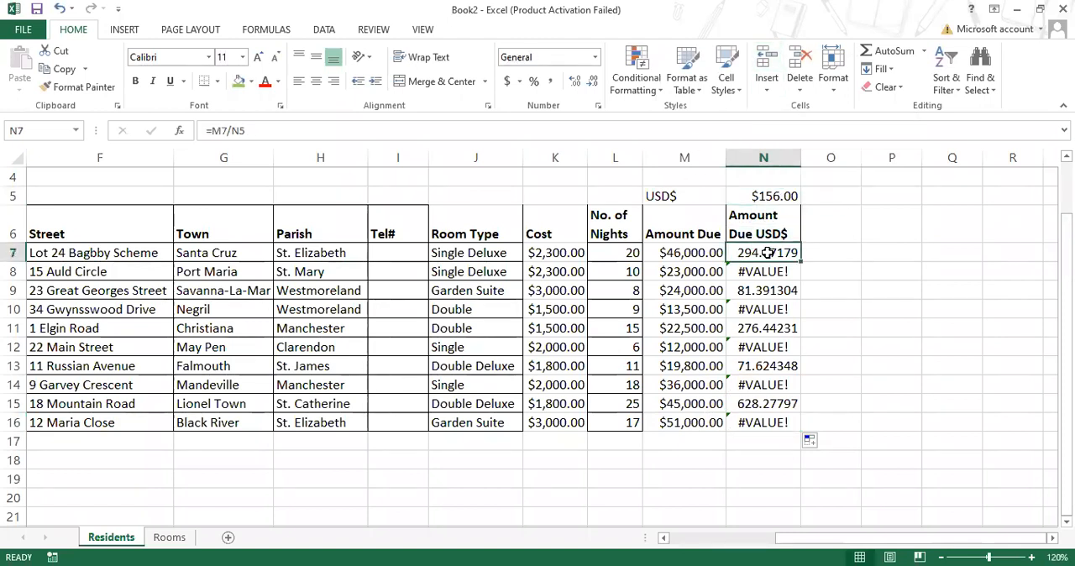
pyautogui.doubleClick(768, 252)
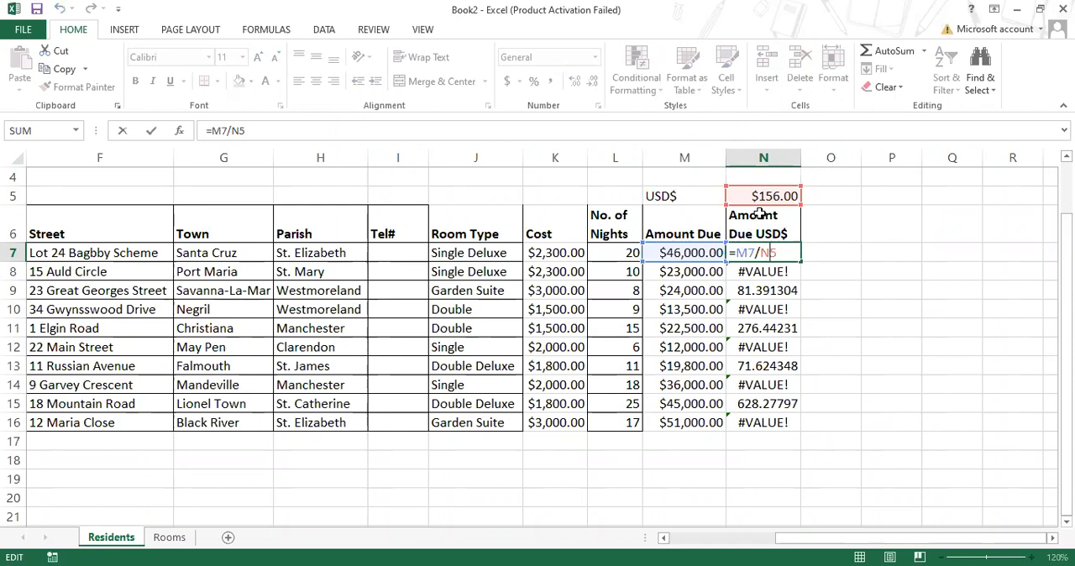
pyautogui.press('Return')
pyautogui.doubleClick(768, 272)
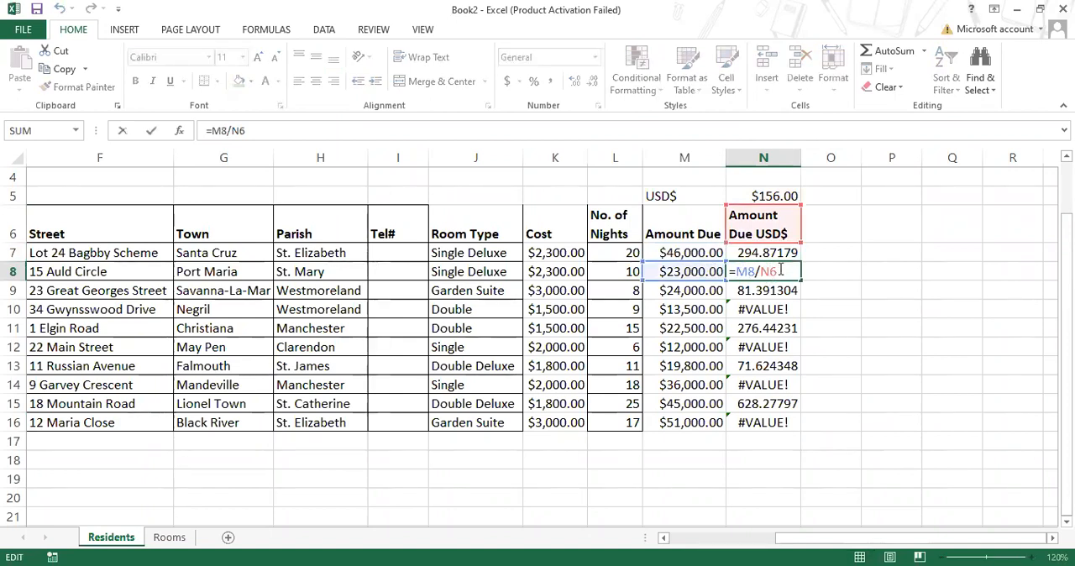
pyautogui.press('Escape')
# - Make the rate reference in N7 absolute, giving =M7/$N$5, and copy the formula down through N16
pyautogui.doubleClick(779, 244)
pyautogui.doubleClick(779, 245)
pyautogui.doubleClick(779, 245)
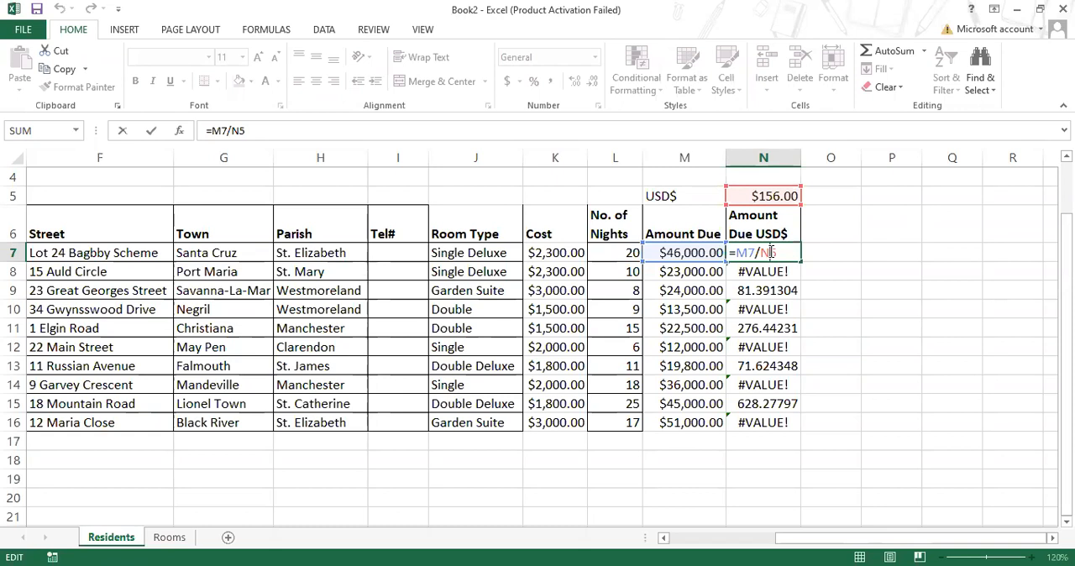
pyautogui.press('F4')
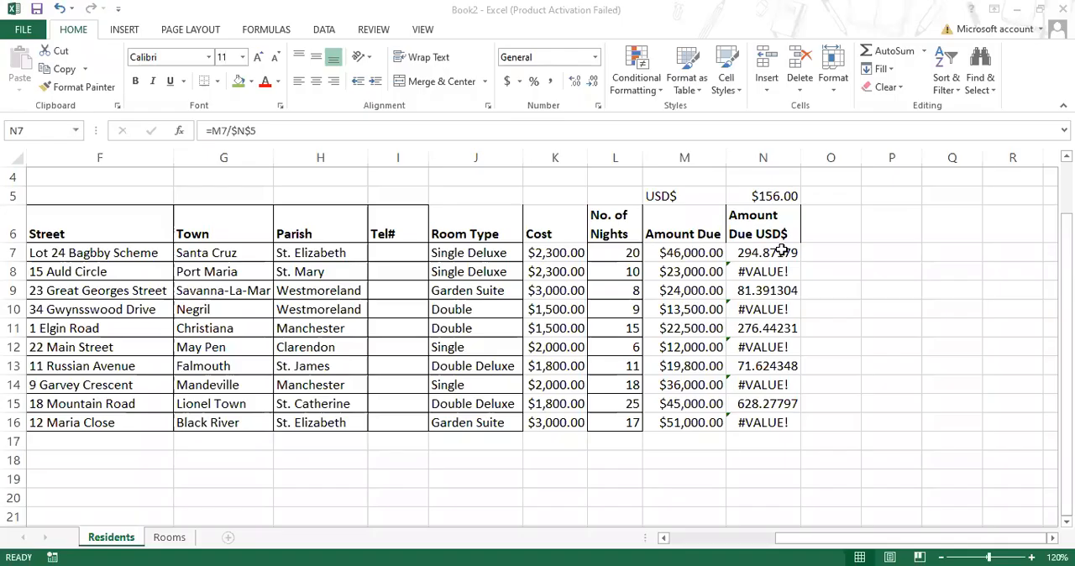
pyautogui.doubleClick(781, 250)
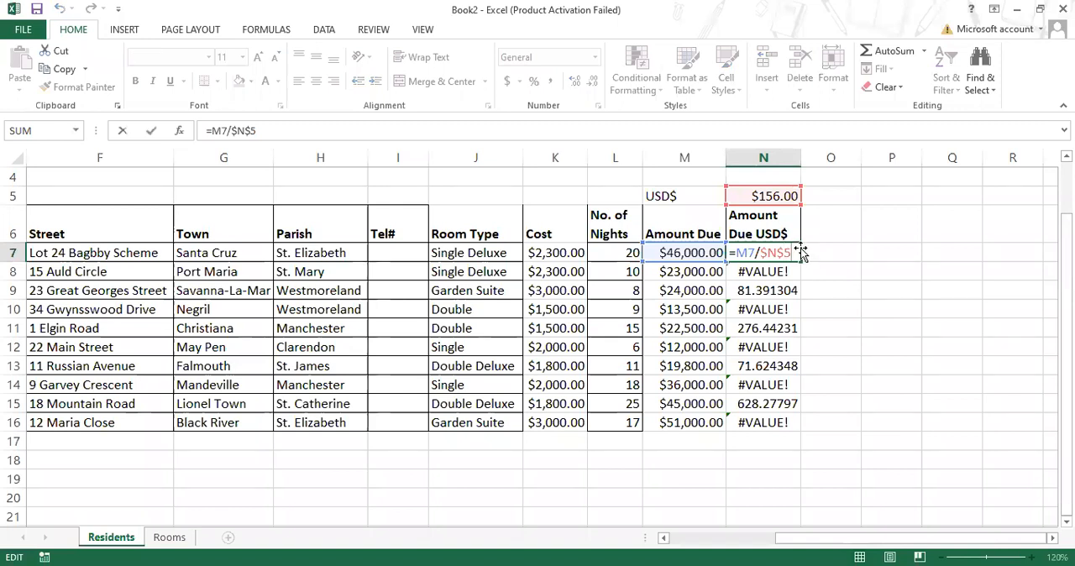
pyautogui.press('Return')
pyautogui.click(790, 250)
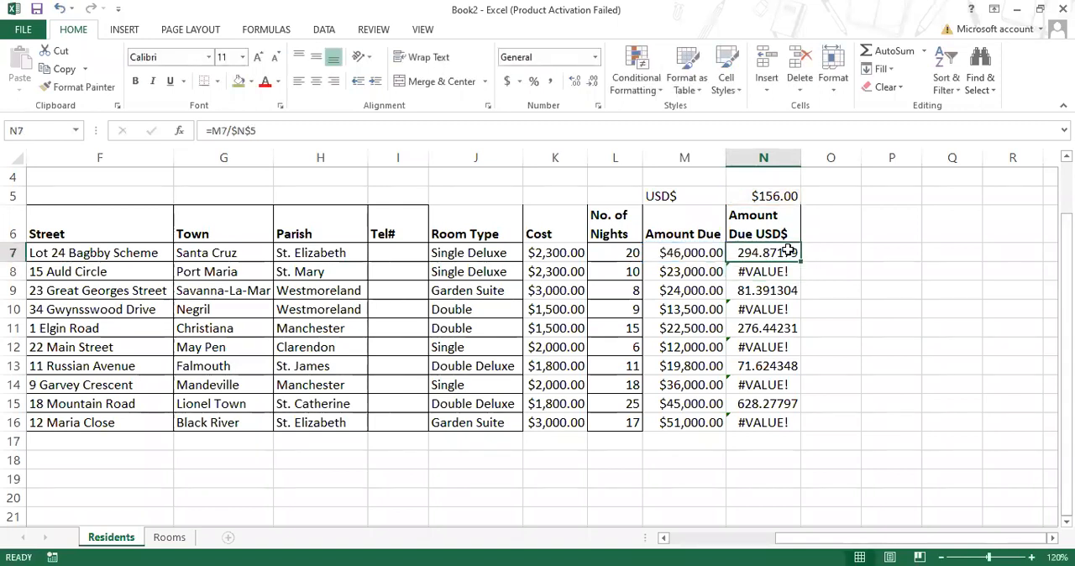
pyautogui.moveTo(799, 260); pyautogui.dragTo(788, 428)
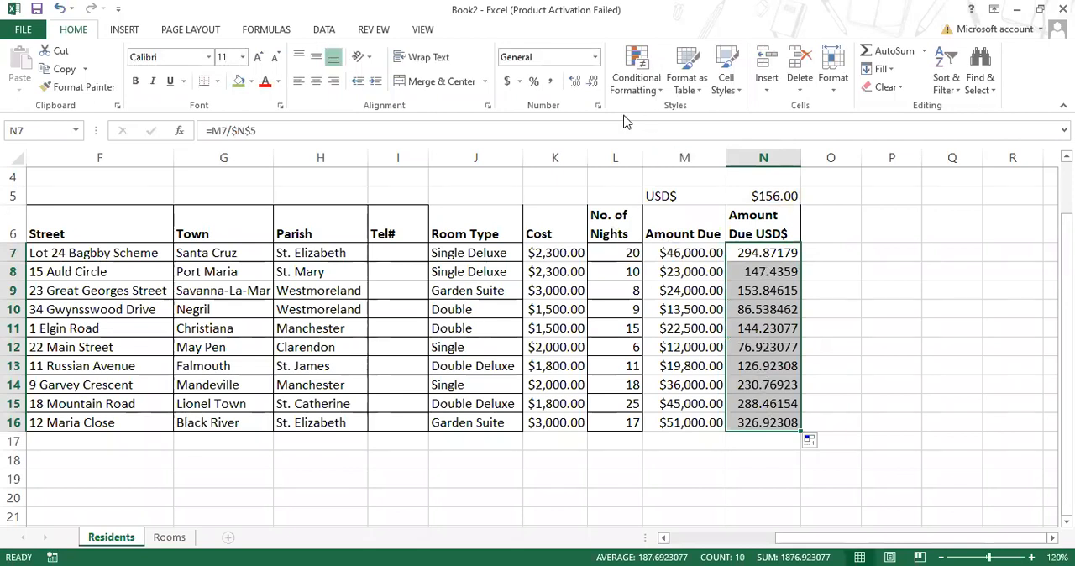
# - Format the Amount Due USD$ values in N7:N16 as Currency with two decimal places
pyautogui.click(593, 84)
pyautogui.click(593, 84)
pyautogui.click(593, 84)
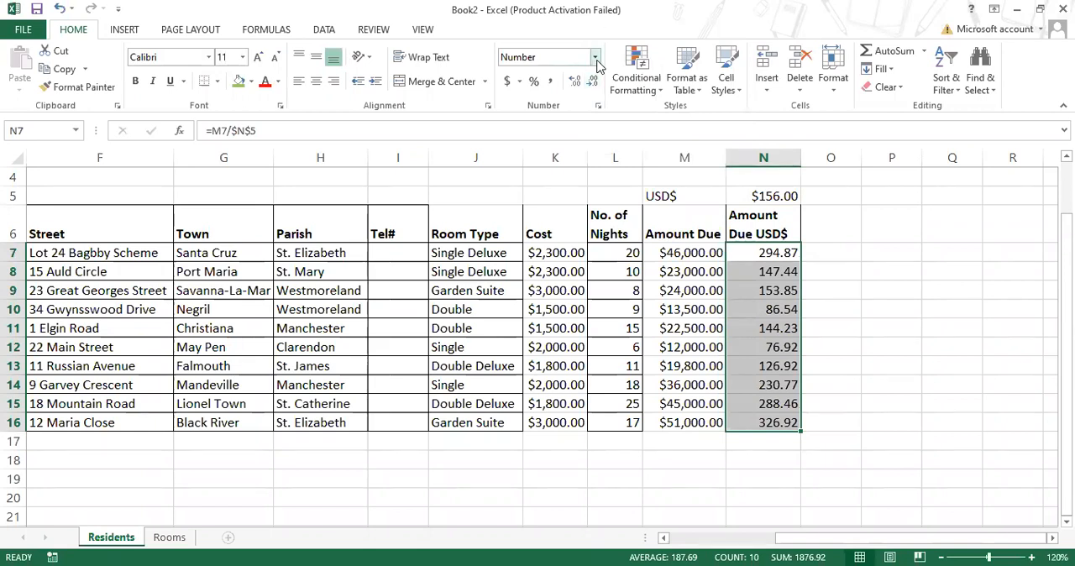
pyautogui.click(596, 57)
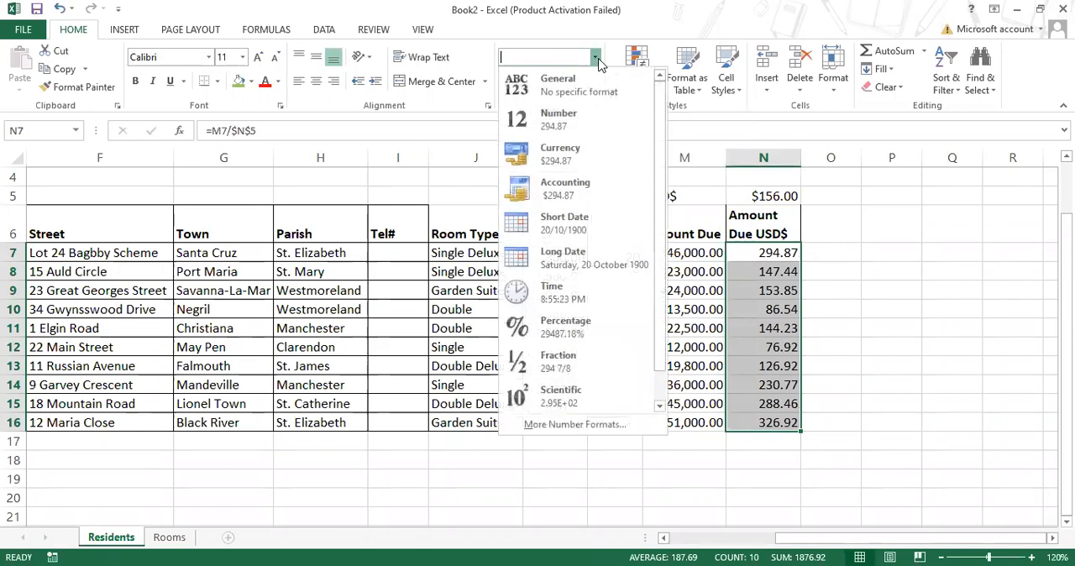
pyautogui.click(590, 147)
pyautogui.click(839, 267)
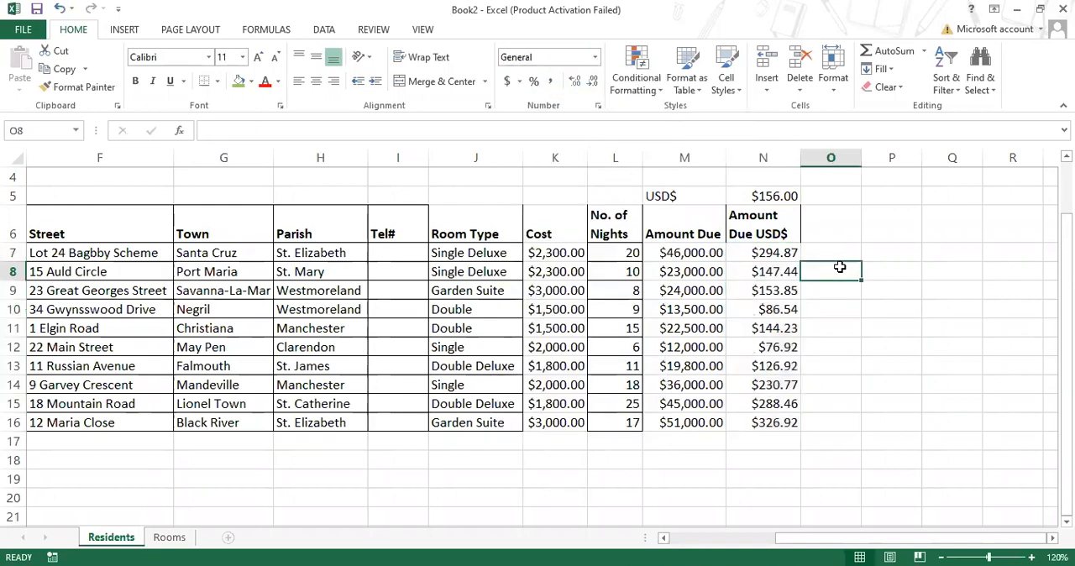